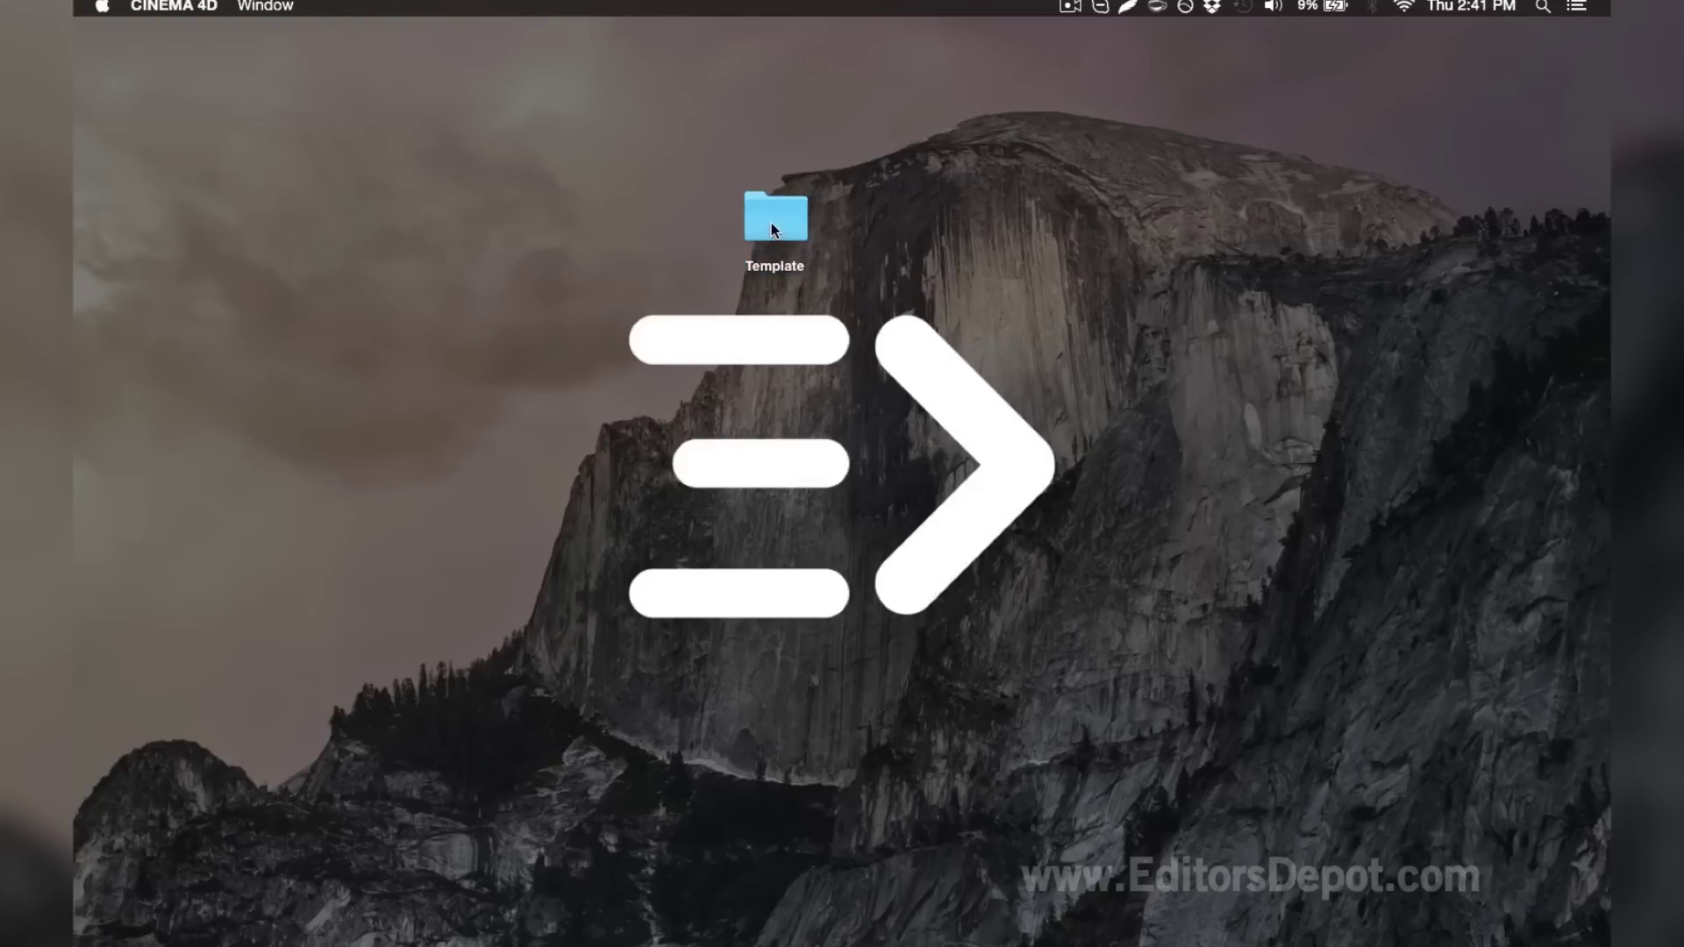
Step: Browse to Template V8.0.c4d in the Template folder and restore the Cinema 4D window
double_click(772, 220)
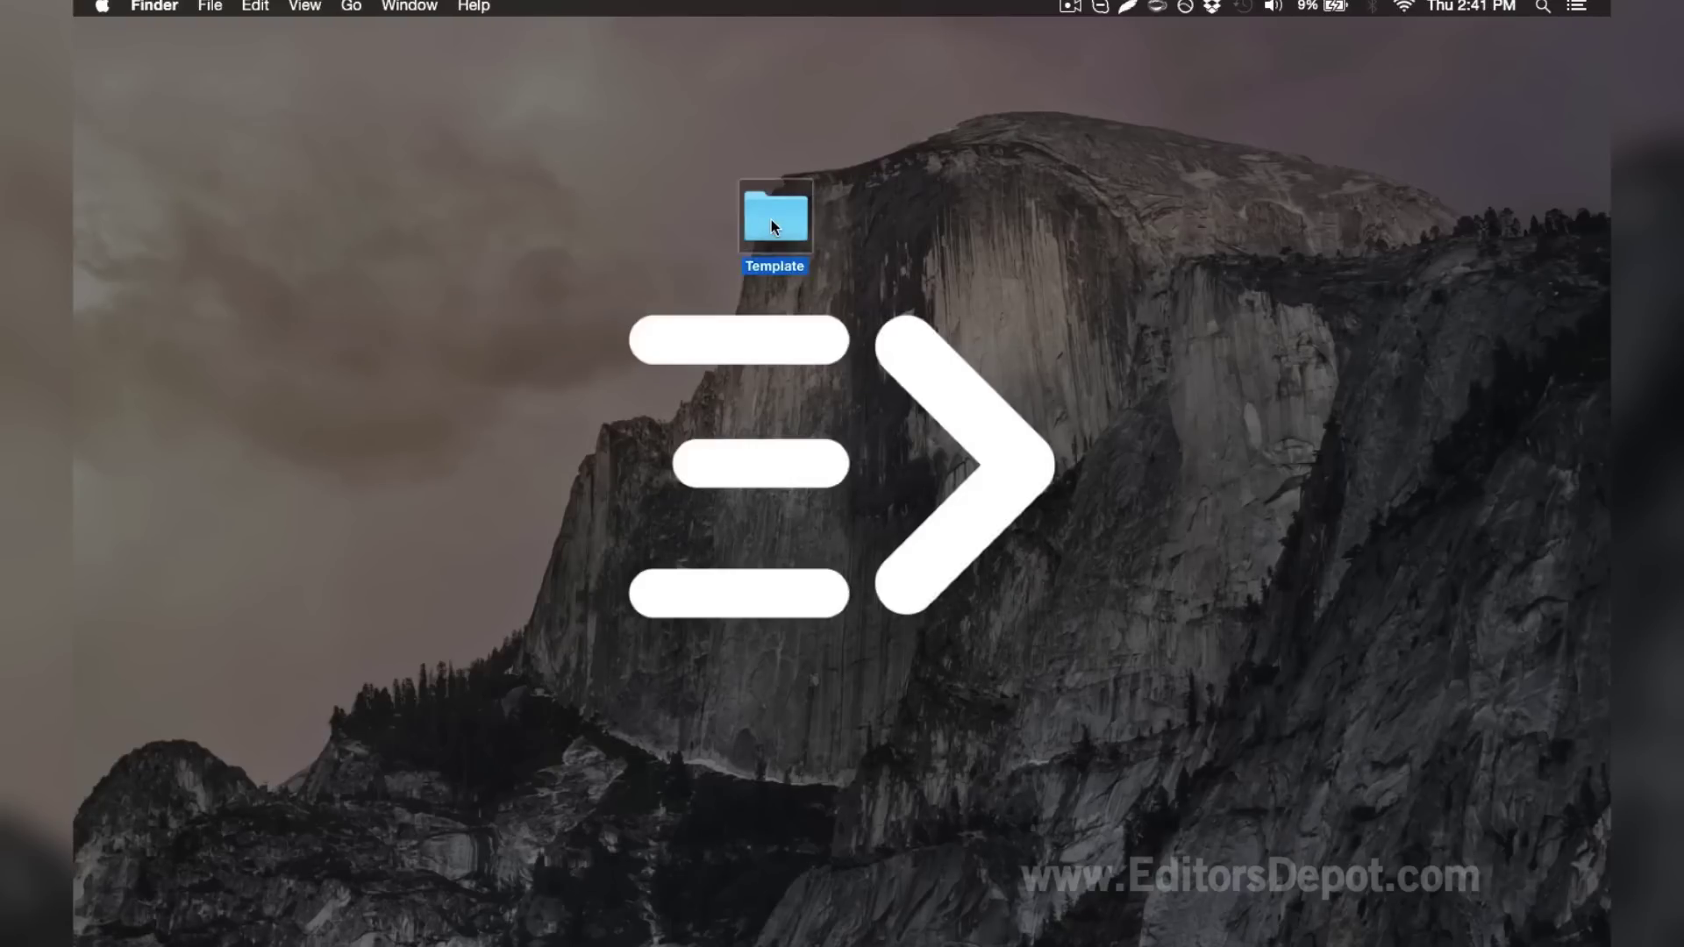
click(885, 301)
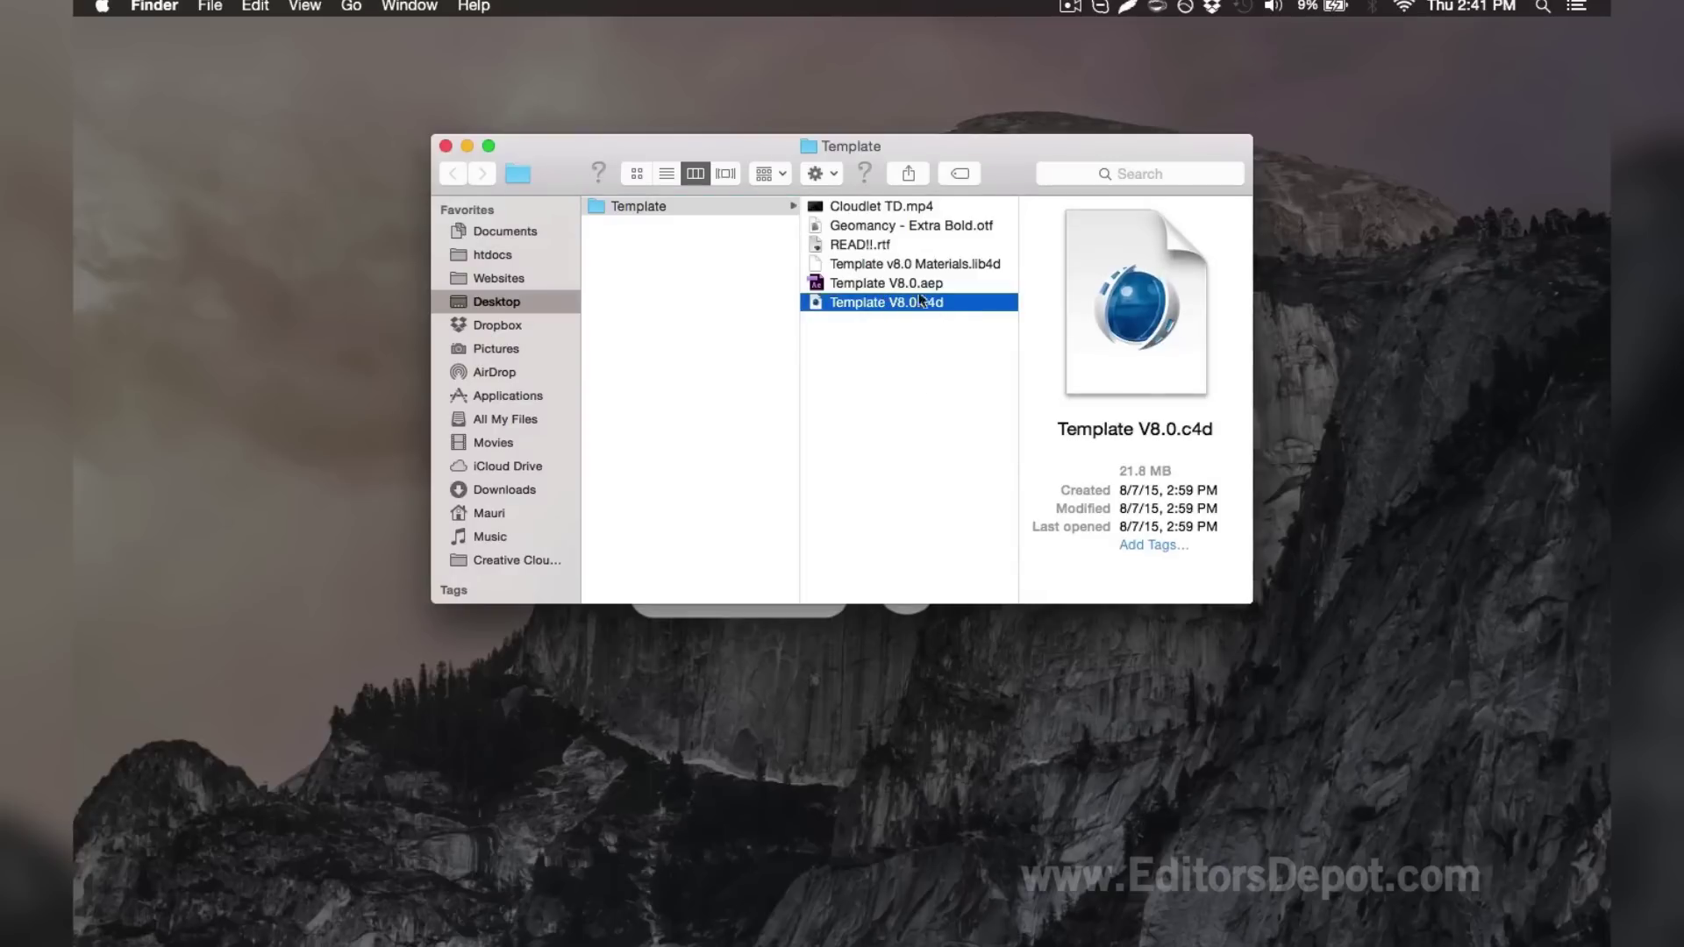
click(1345, 932)
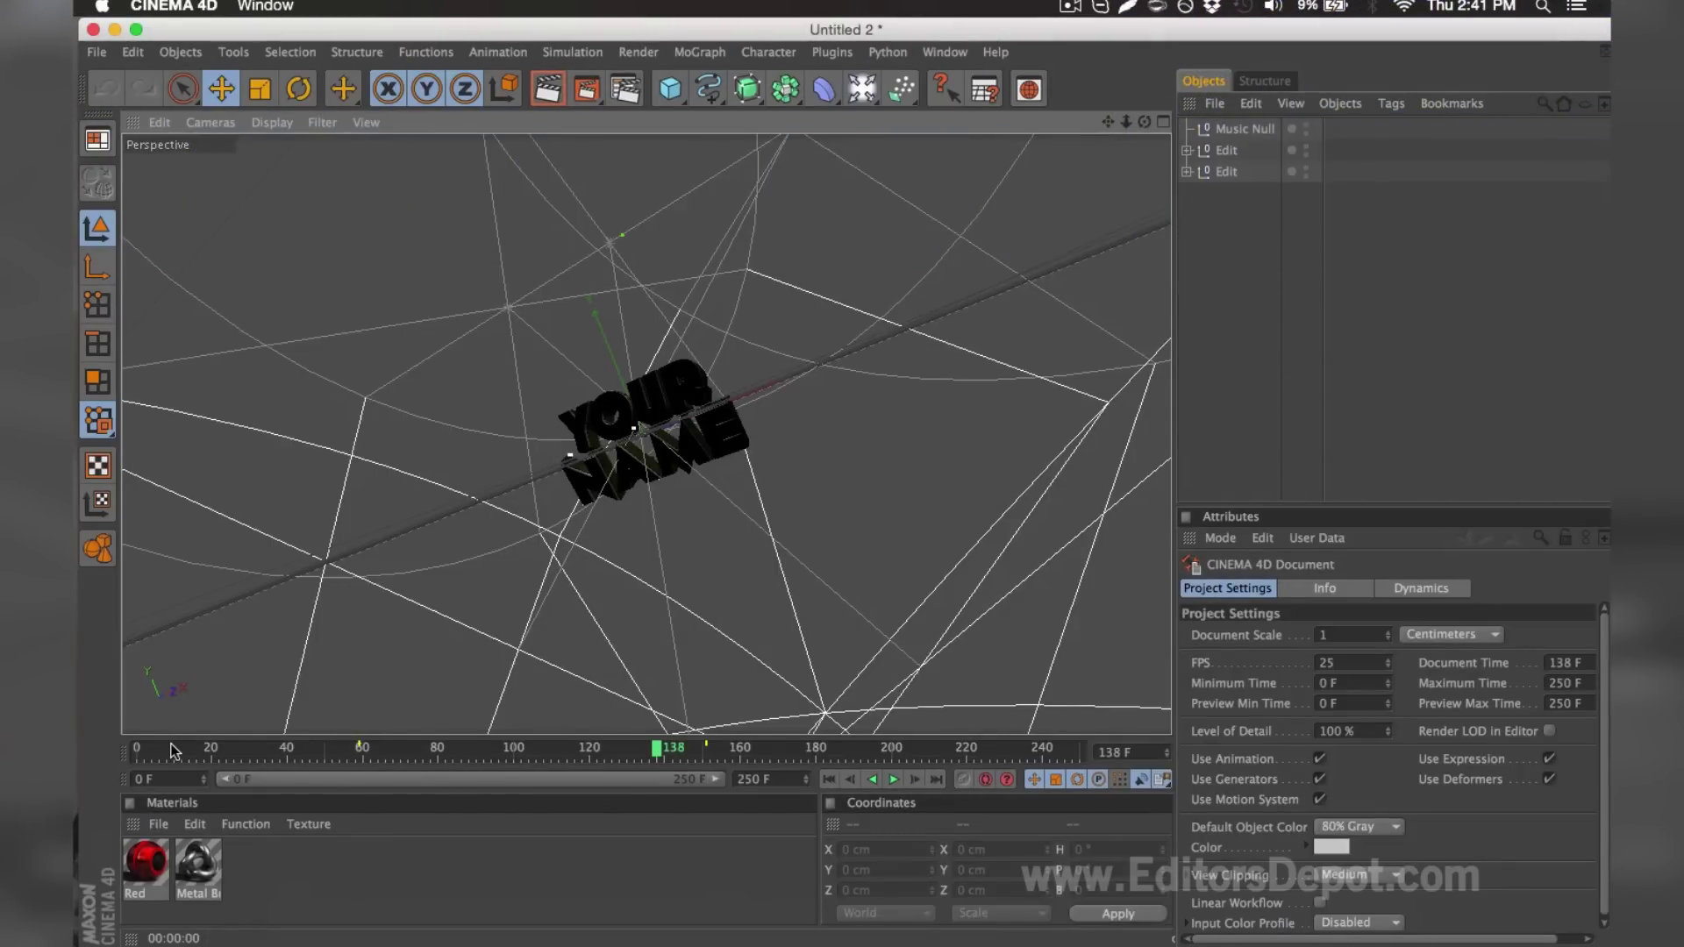
Step: Scrub to frame 161, expand both Edit nulls to reveal the MoText objects and dismiss the Fonts panel
drag(171, 750, 746, 737)
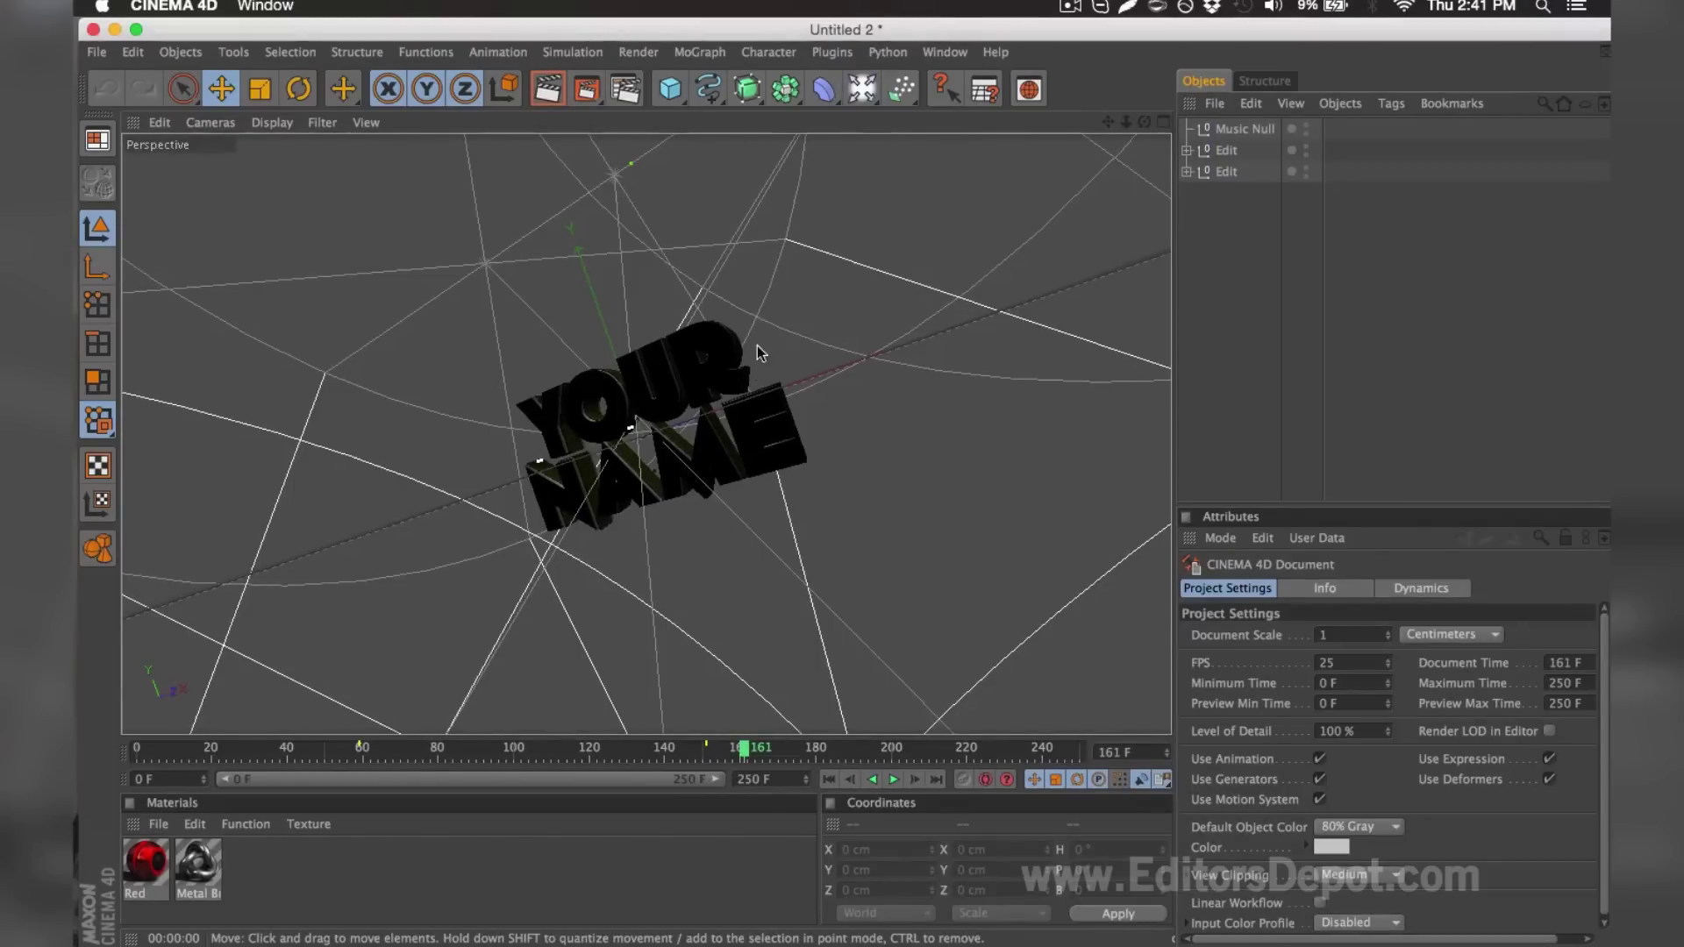
click(1187, 152)
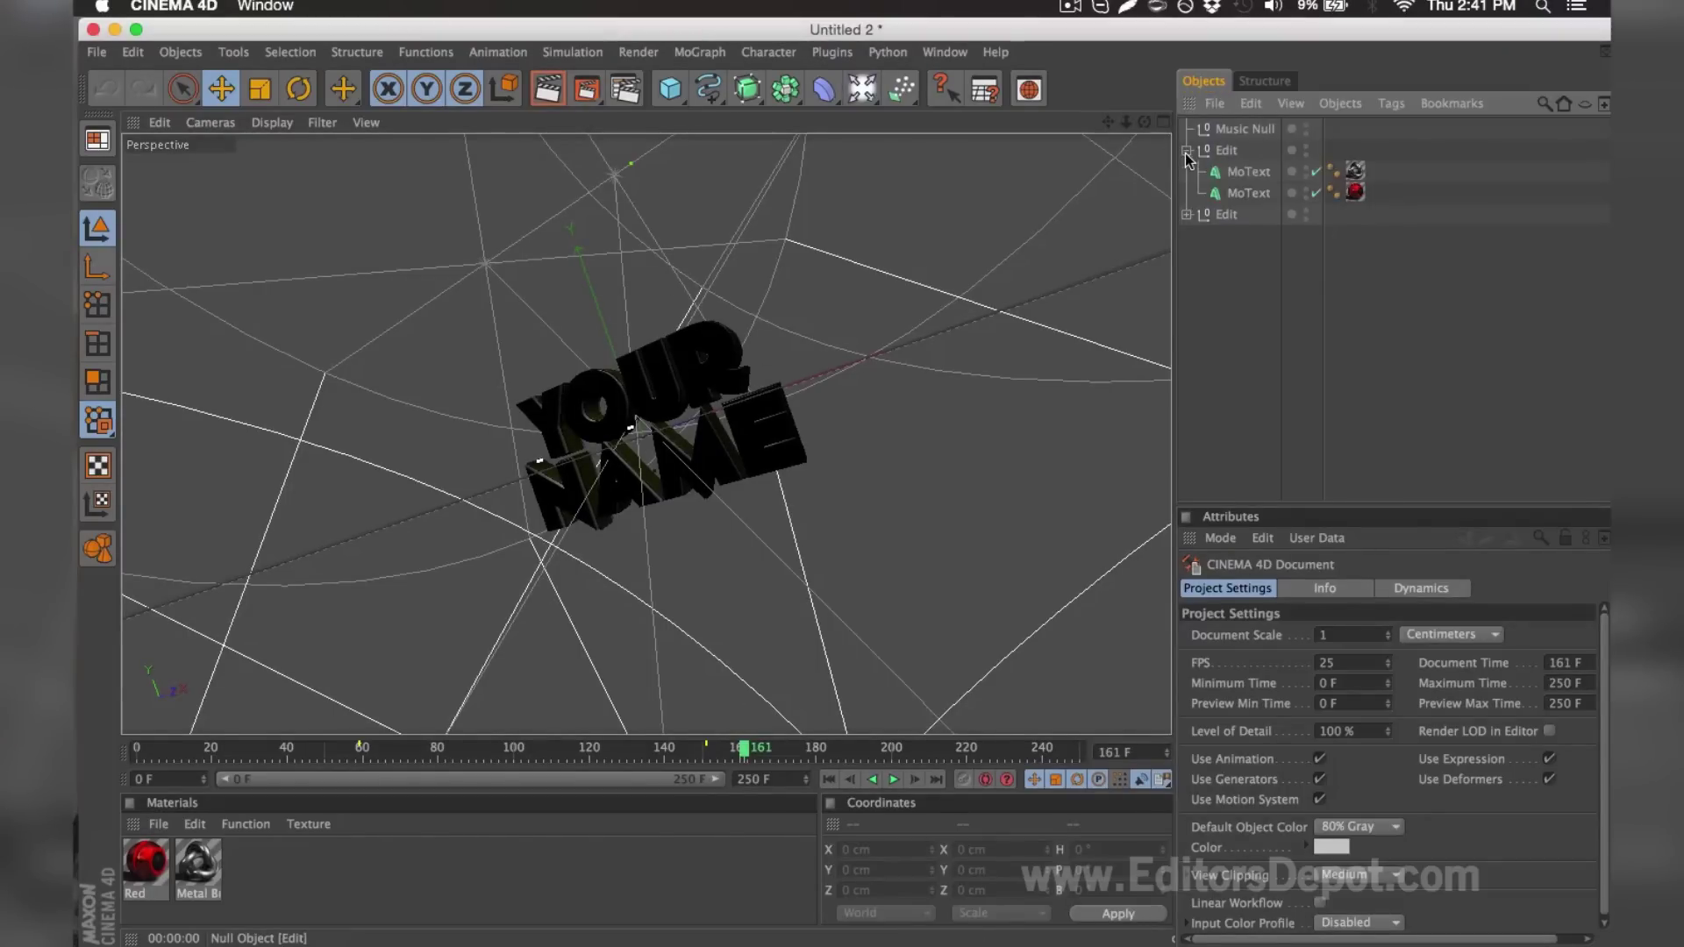
click(1187, 213)
click(1224, 240)
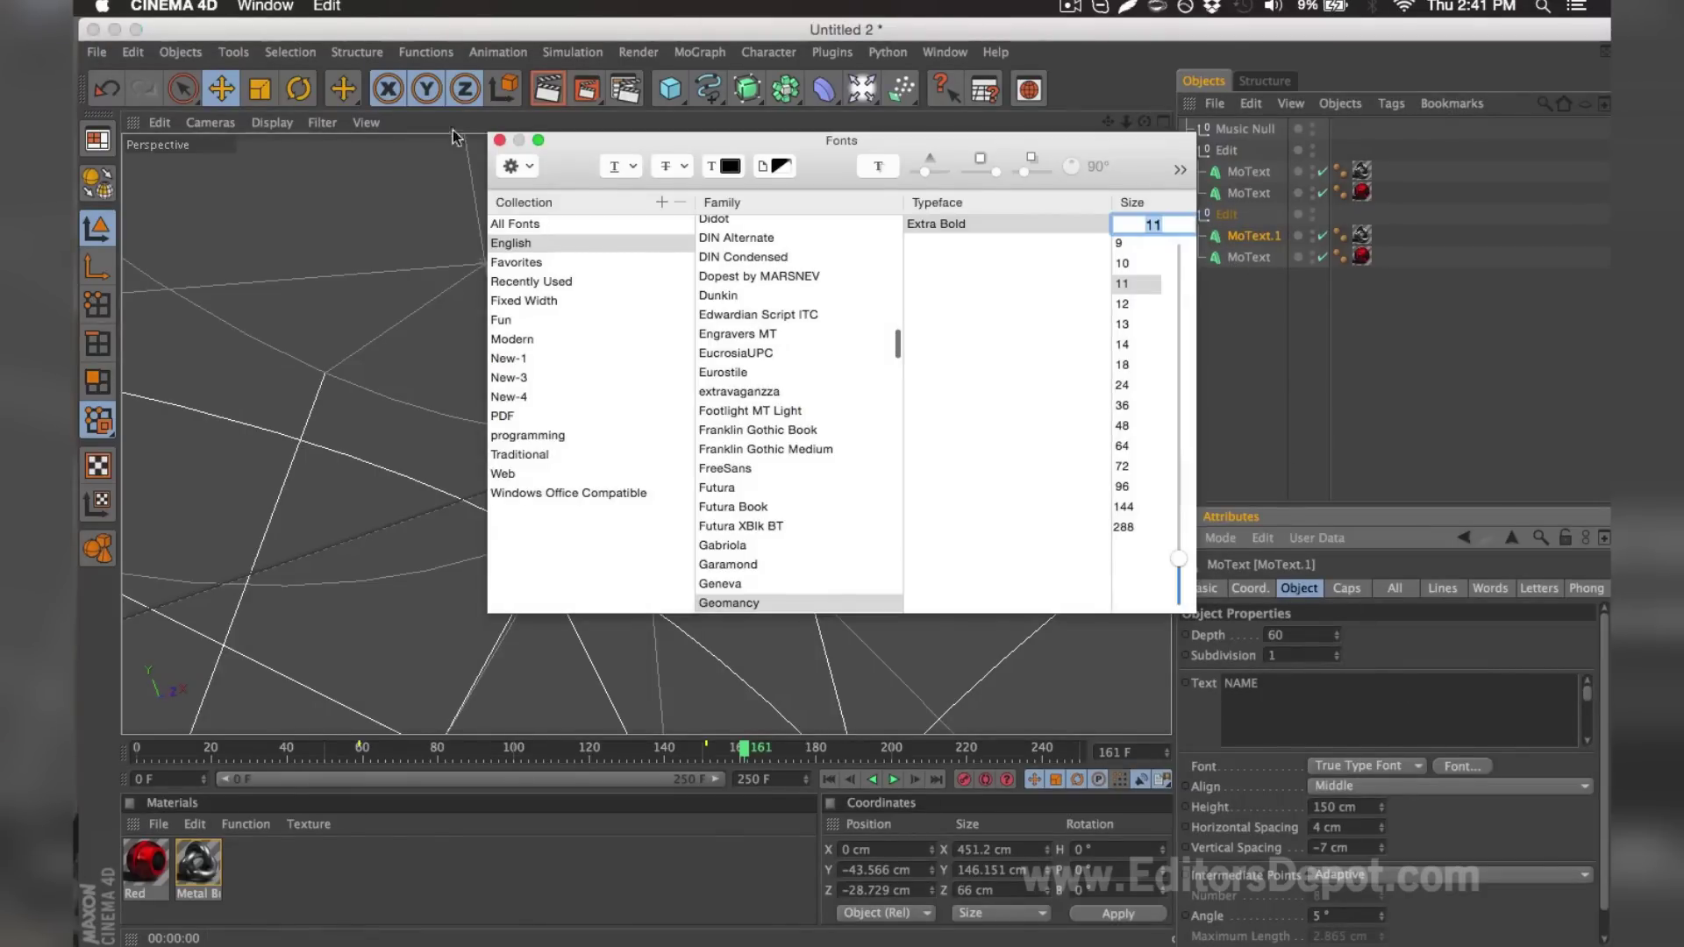
click(493, 143)
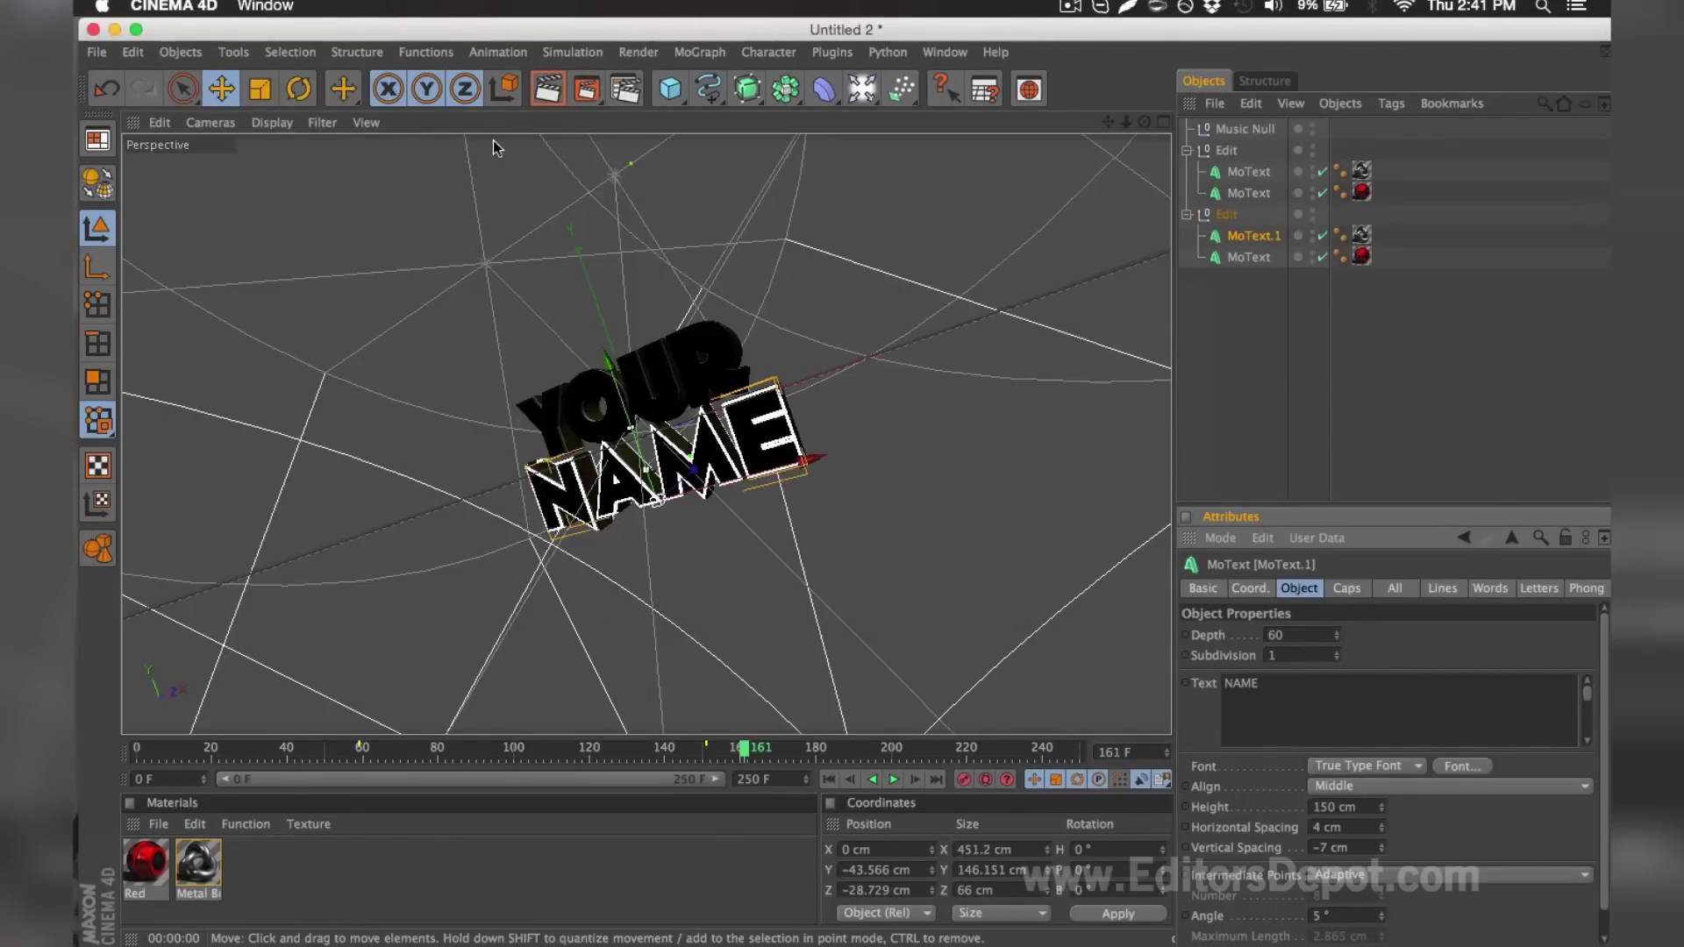
click(1241, 440)
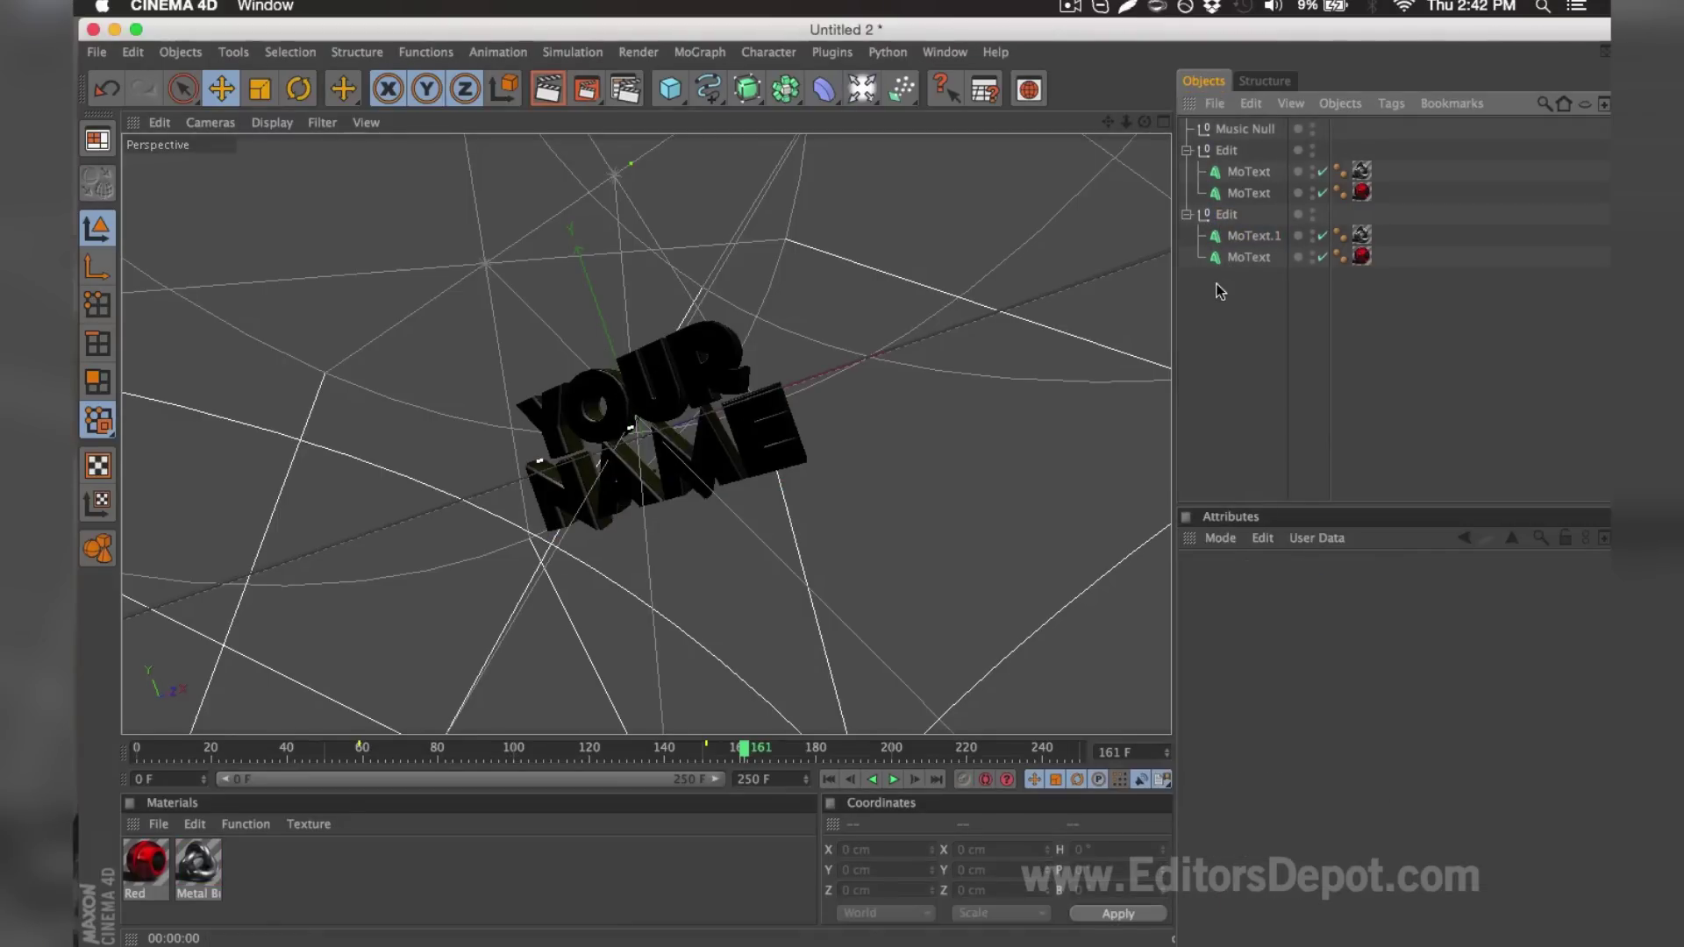
Step: Replace YOUR with EDITORS on both upper MoText objects and render a preview of the view
click(1248, 171)
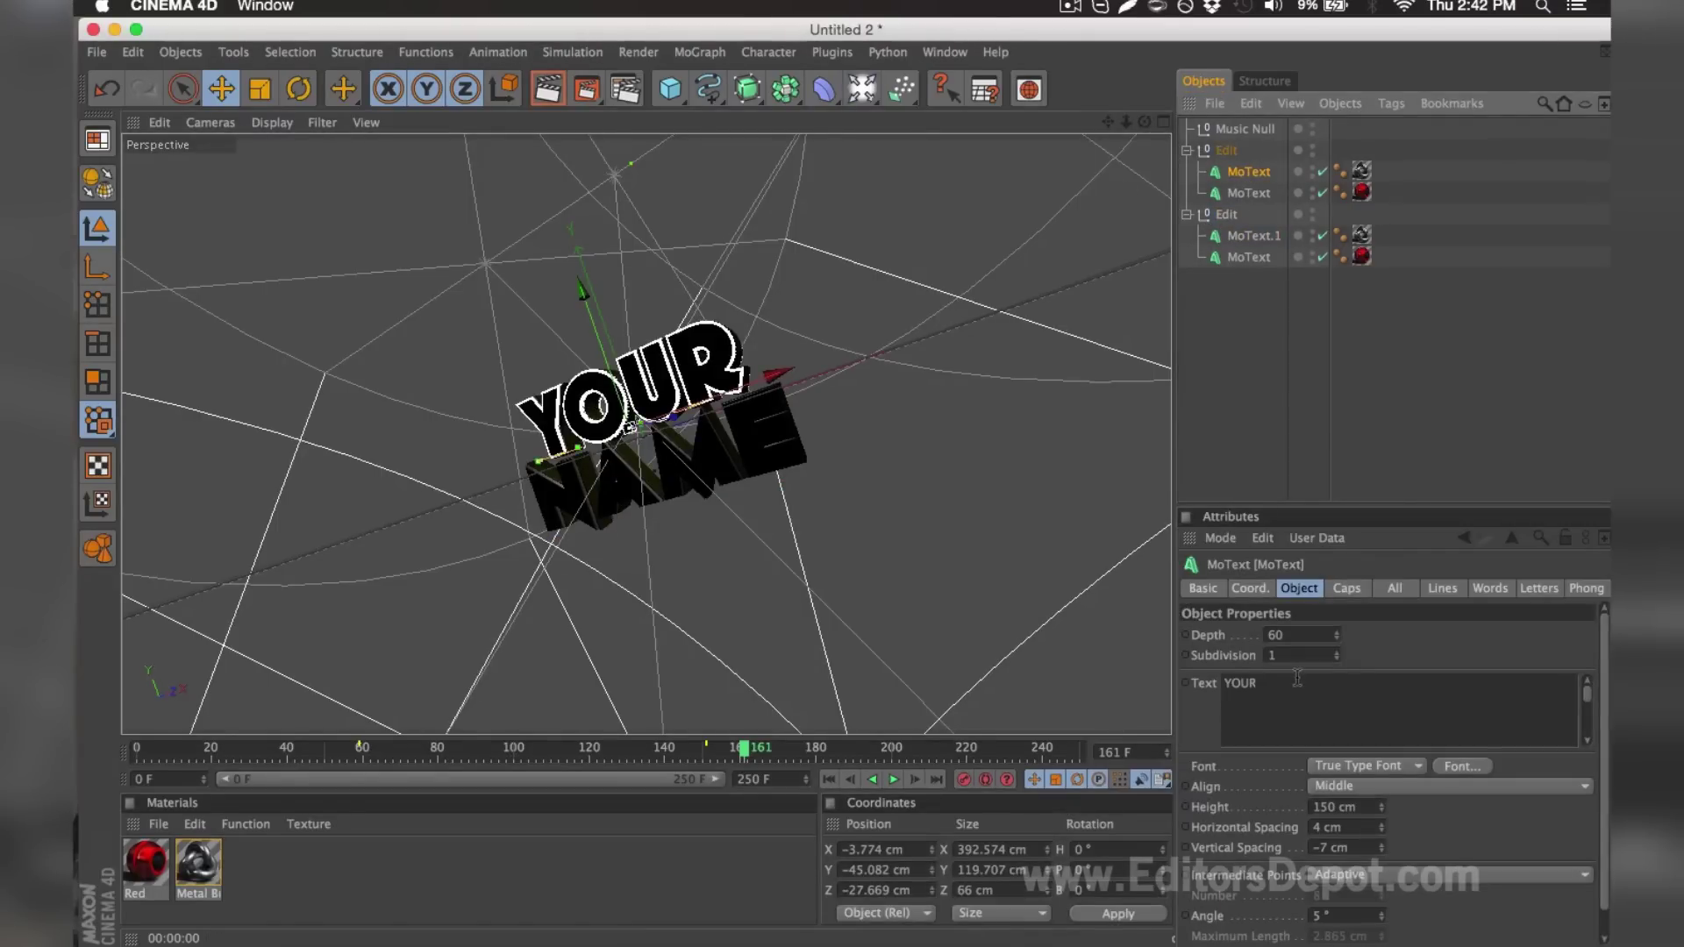
drag(1303, 686, 1225, 683)
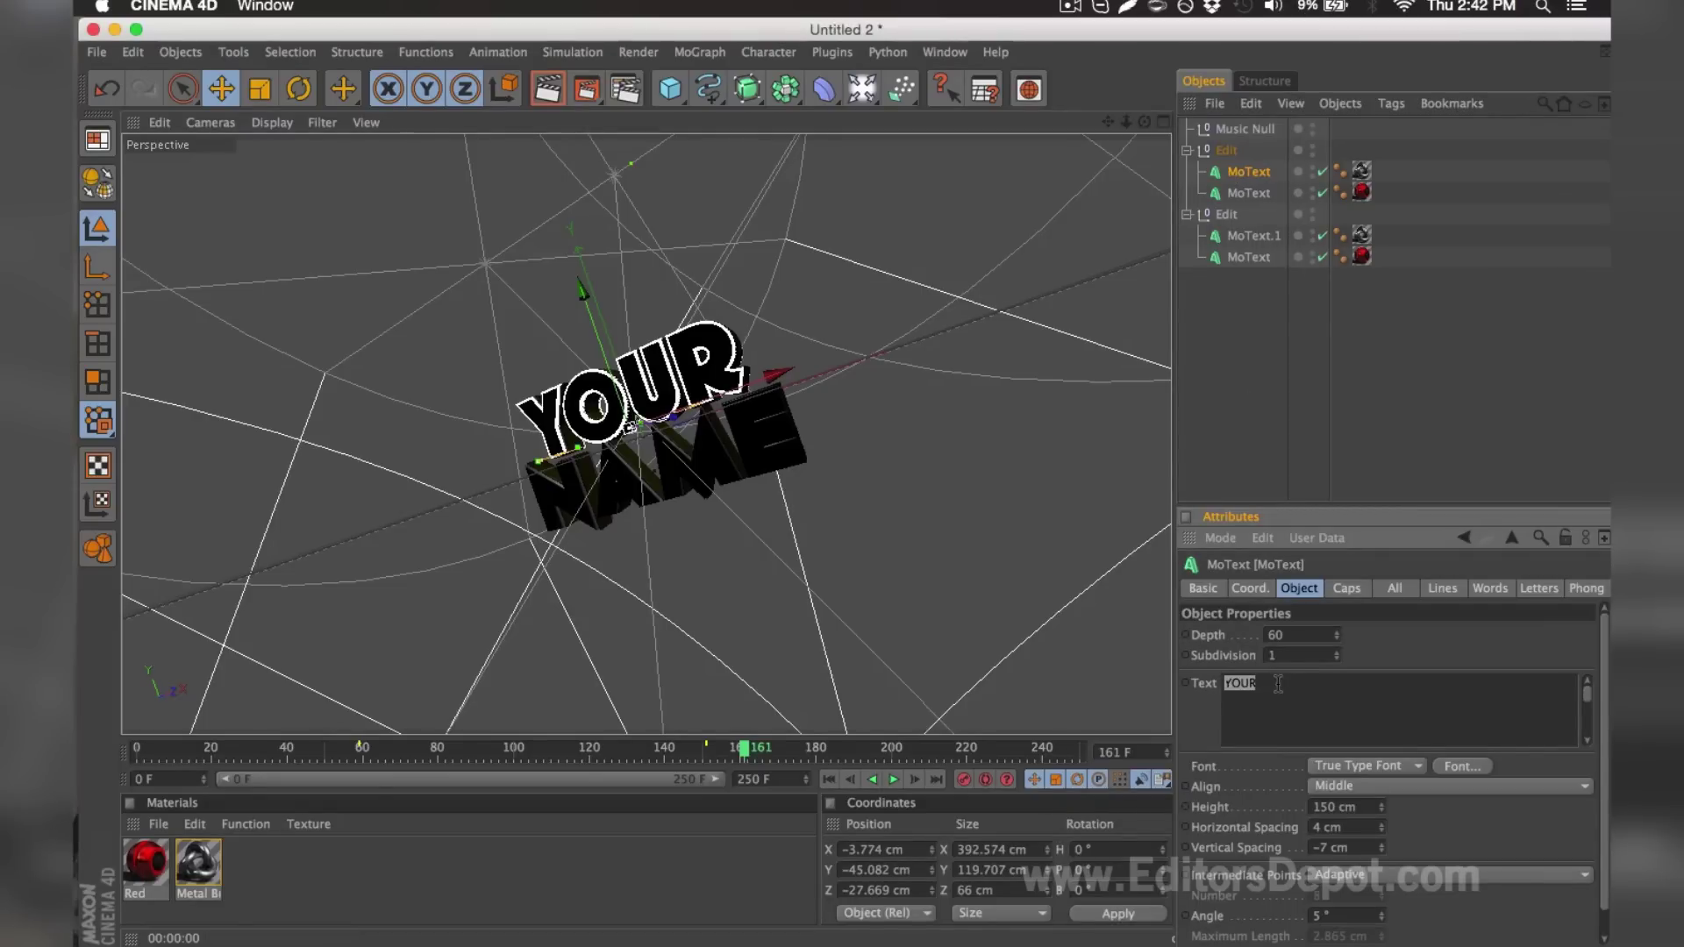
text(EDITORS)
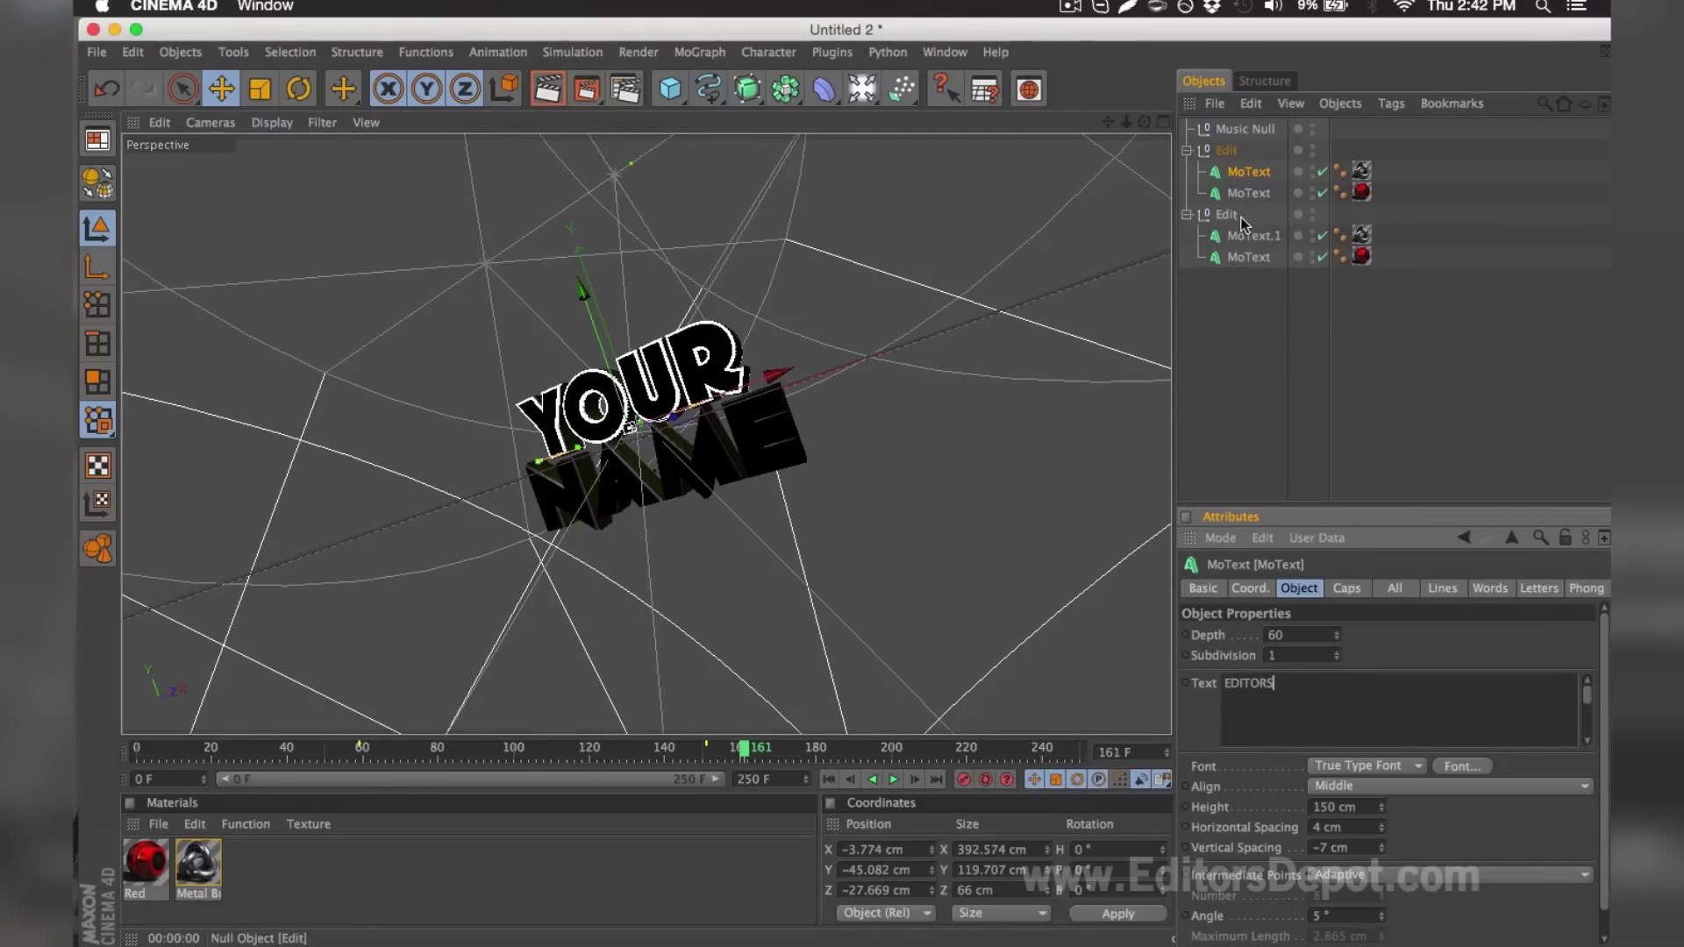
click(1249, 192)
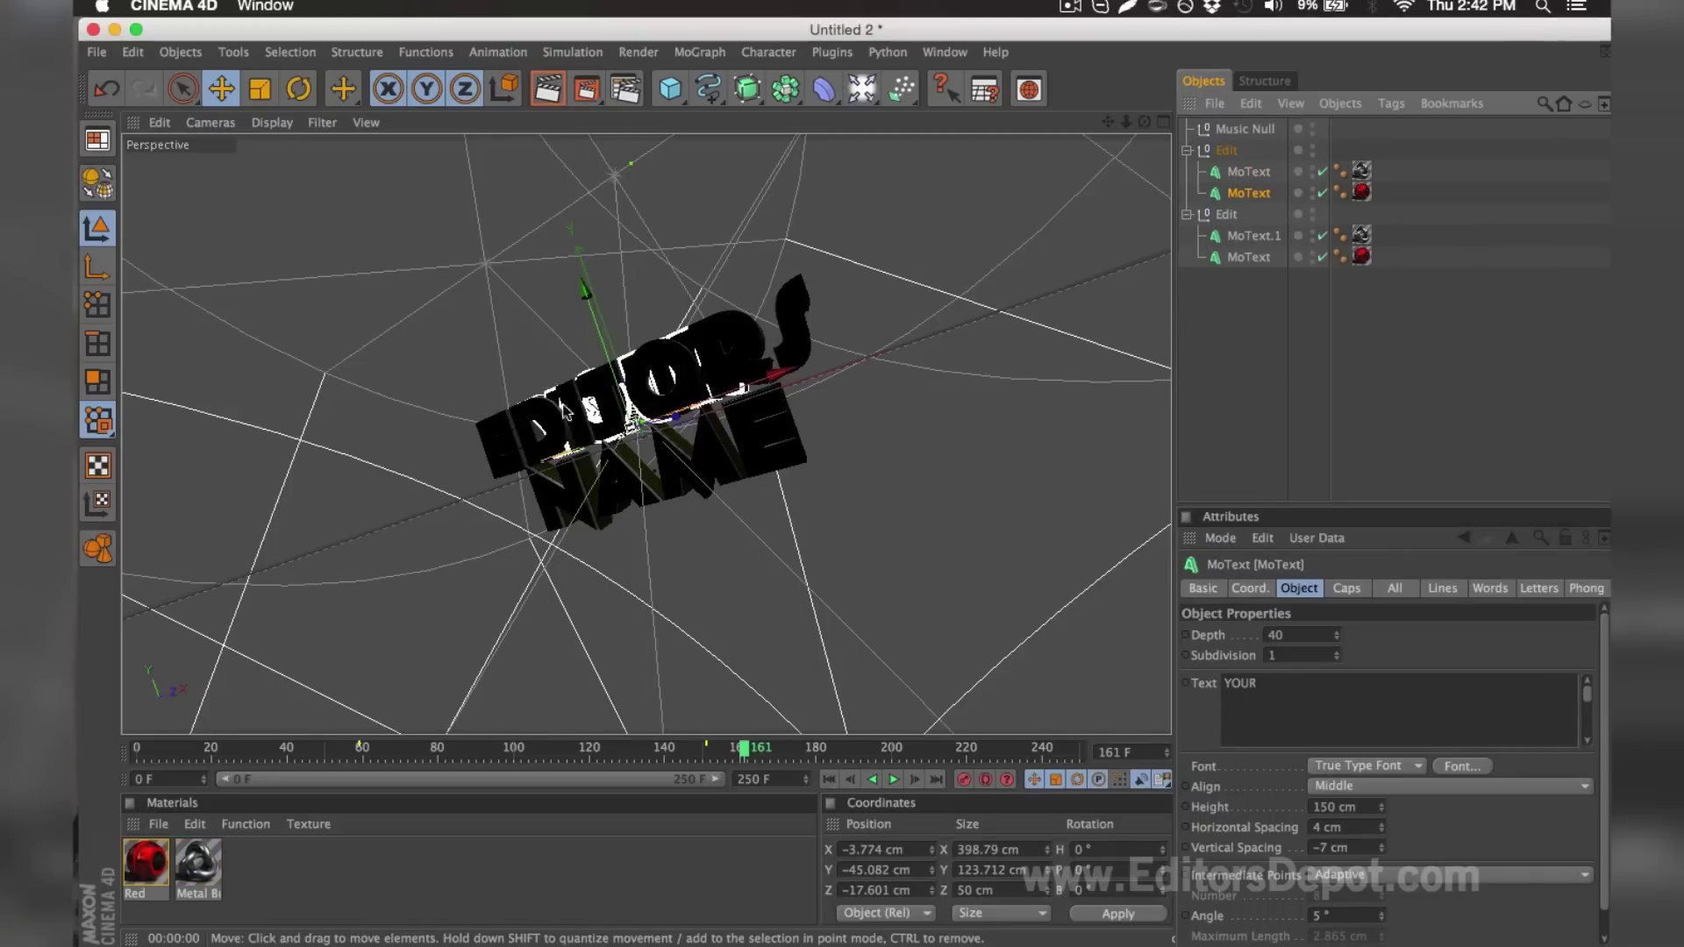
drag(1305, 699, 1165, 592)
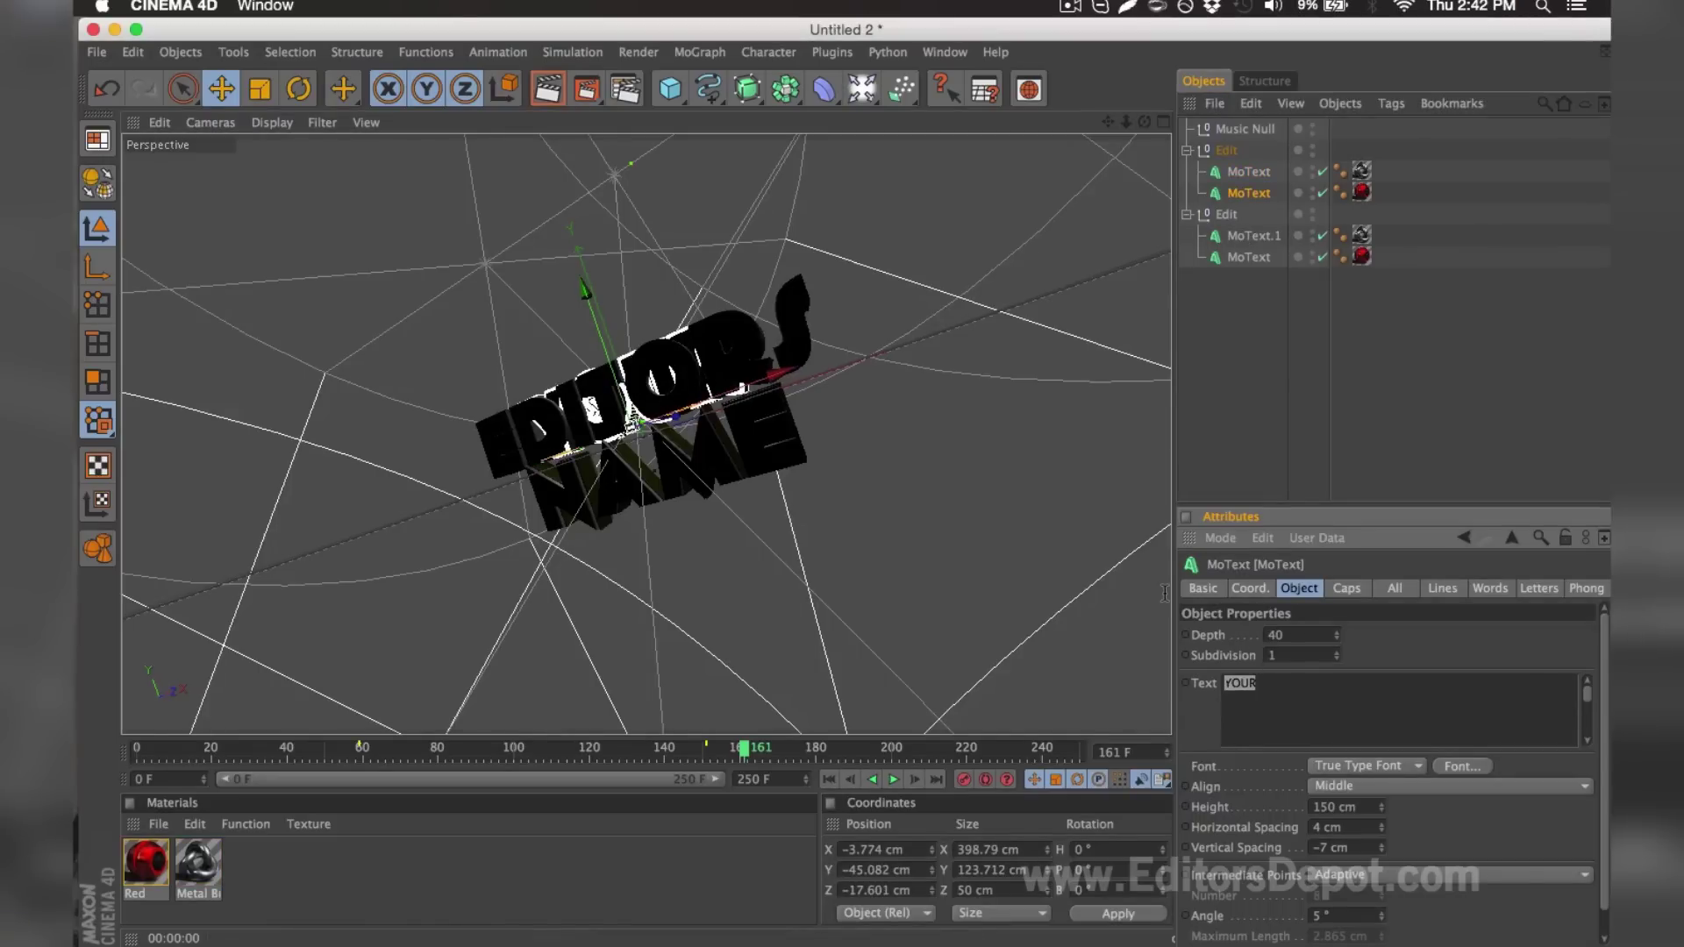
text(EDITORS)
click(1225, 395)
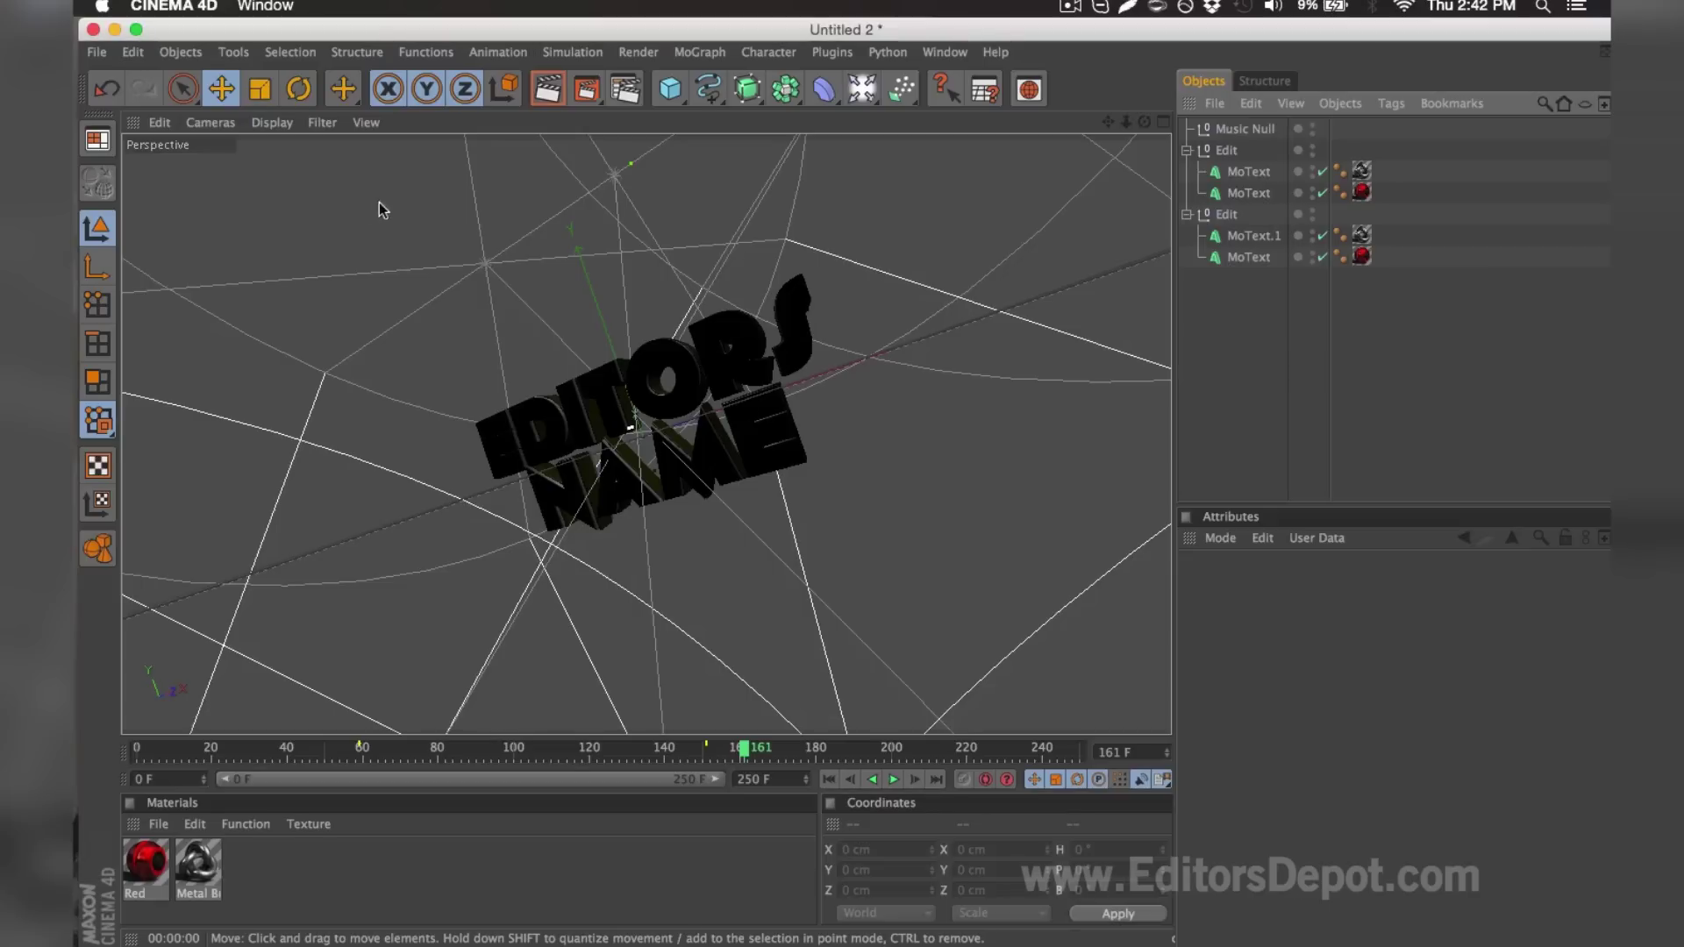
click(549, 88)
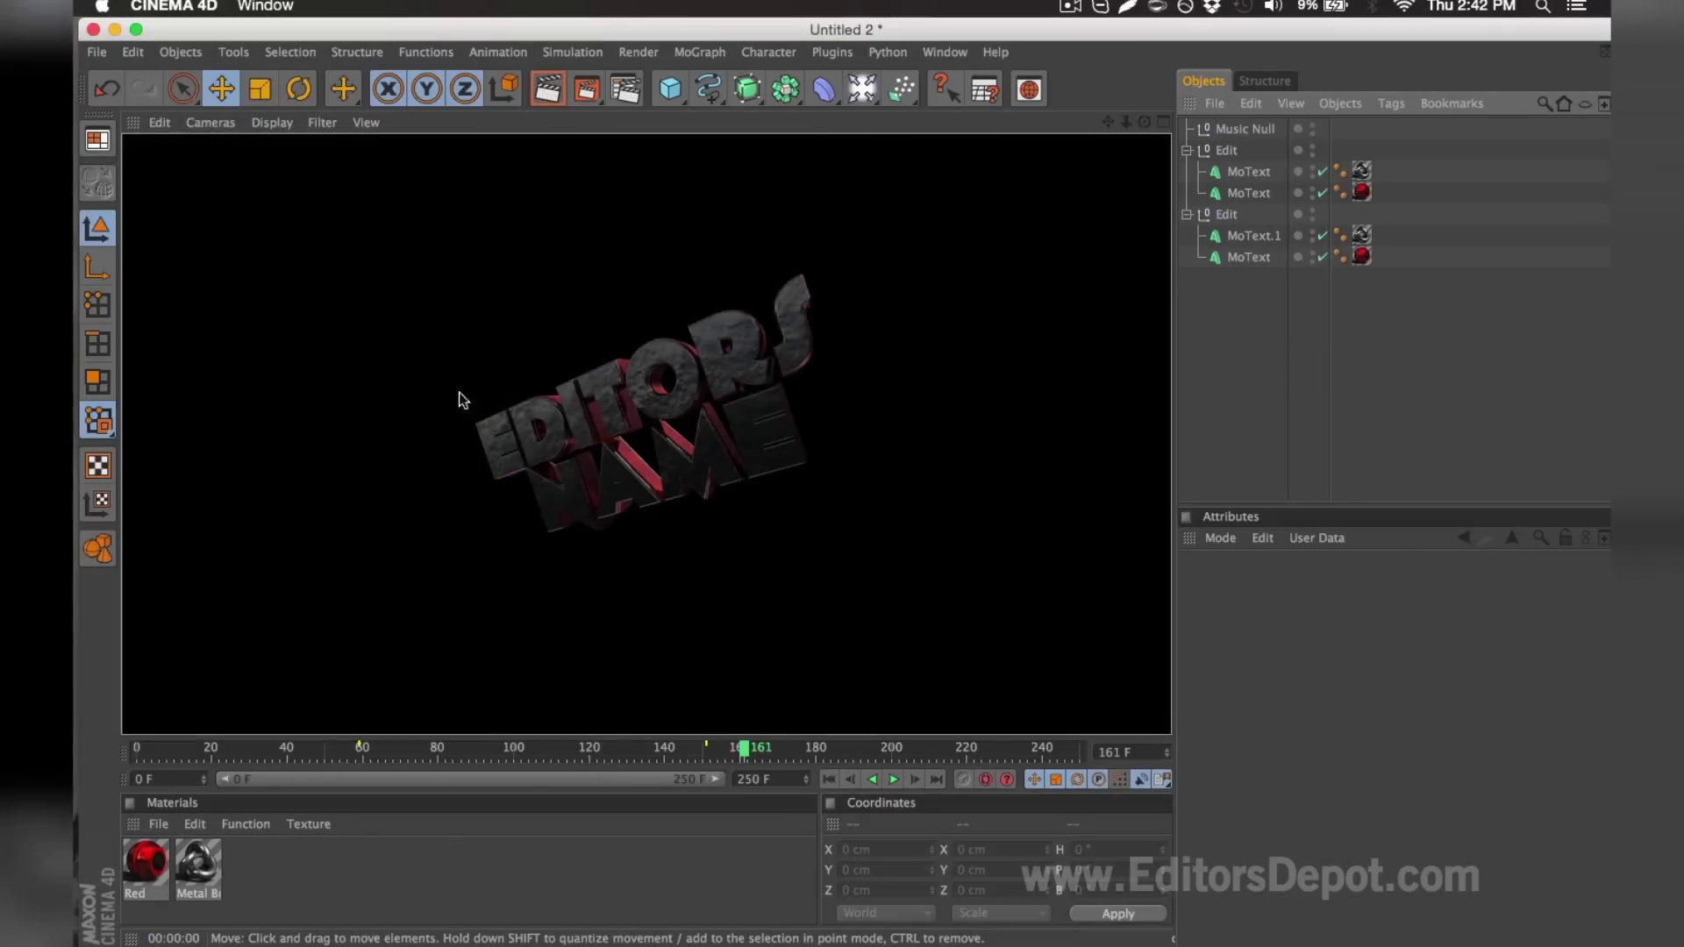
Step: Replace NAME with DEPOT on both lower MoText objects and confirm with a rendered preview
click(1255, 229)
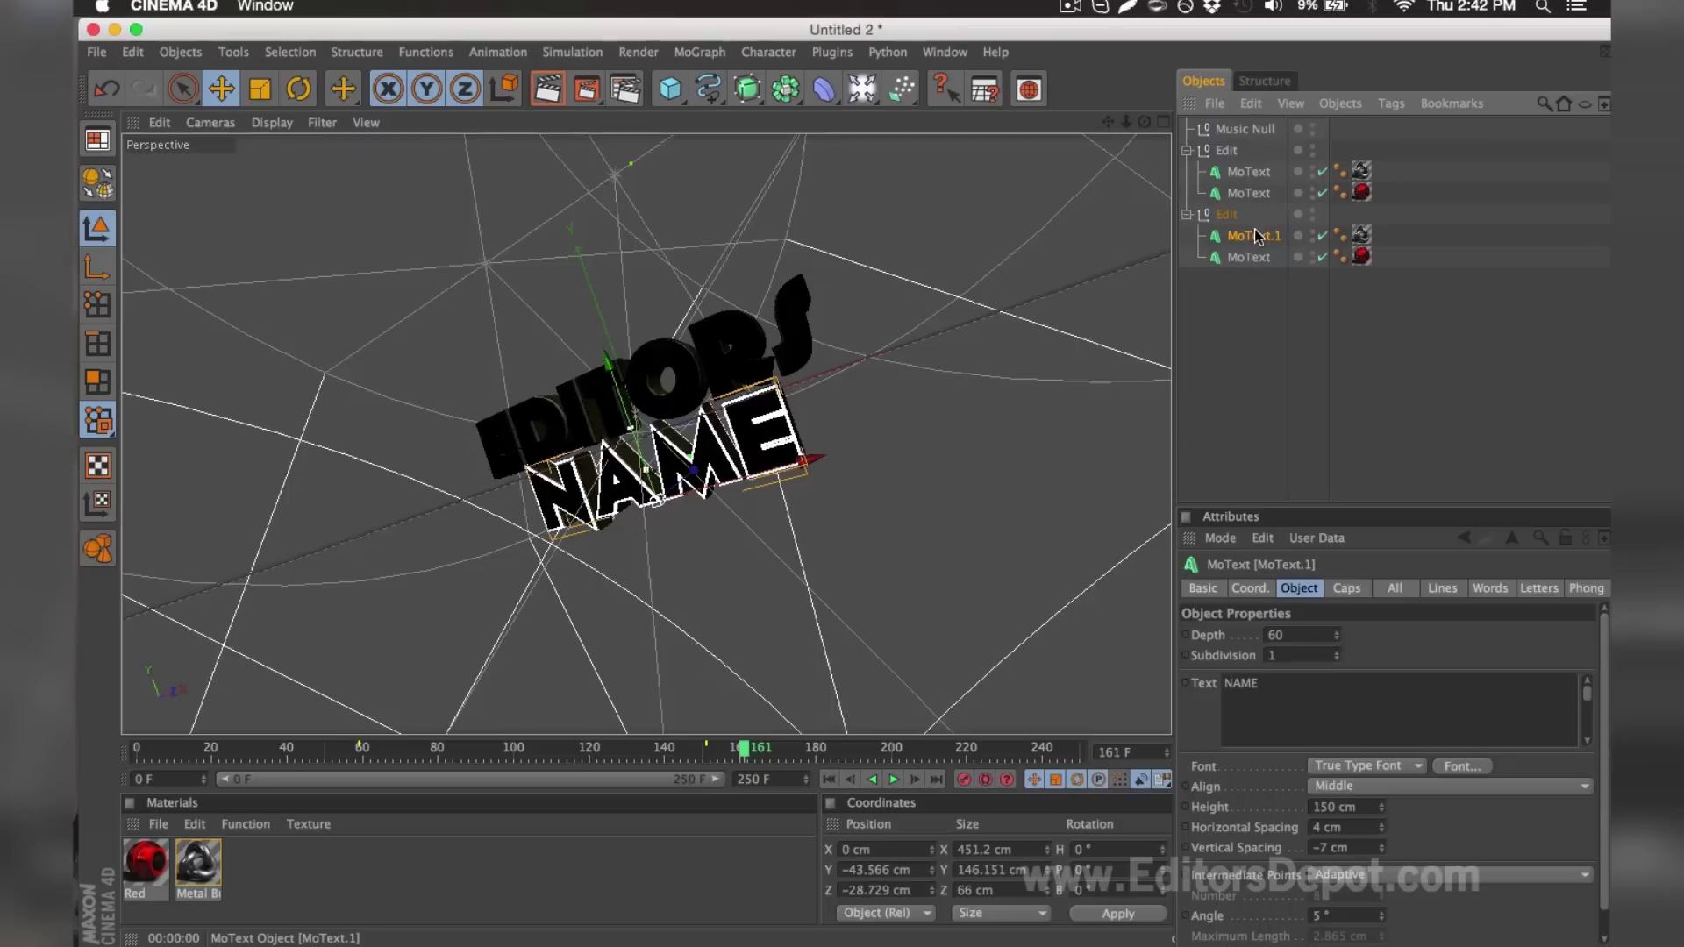
shift+click(1252, 255)
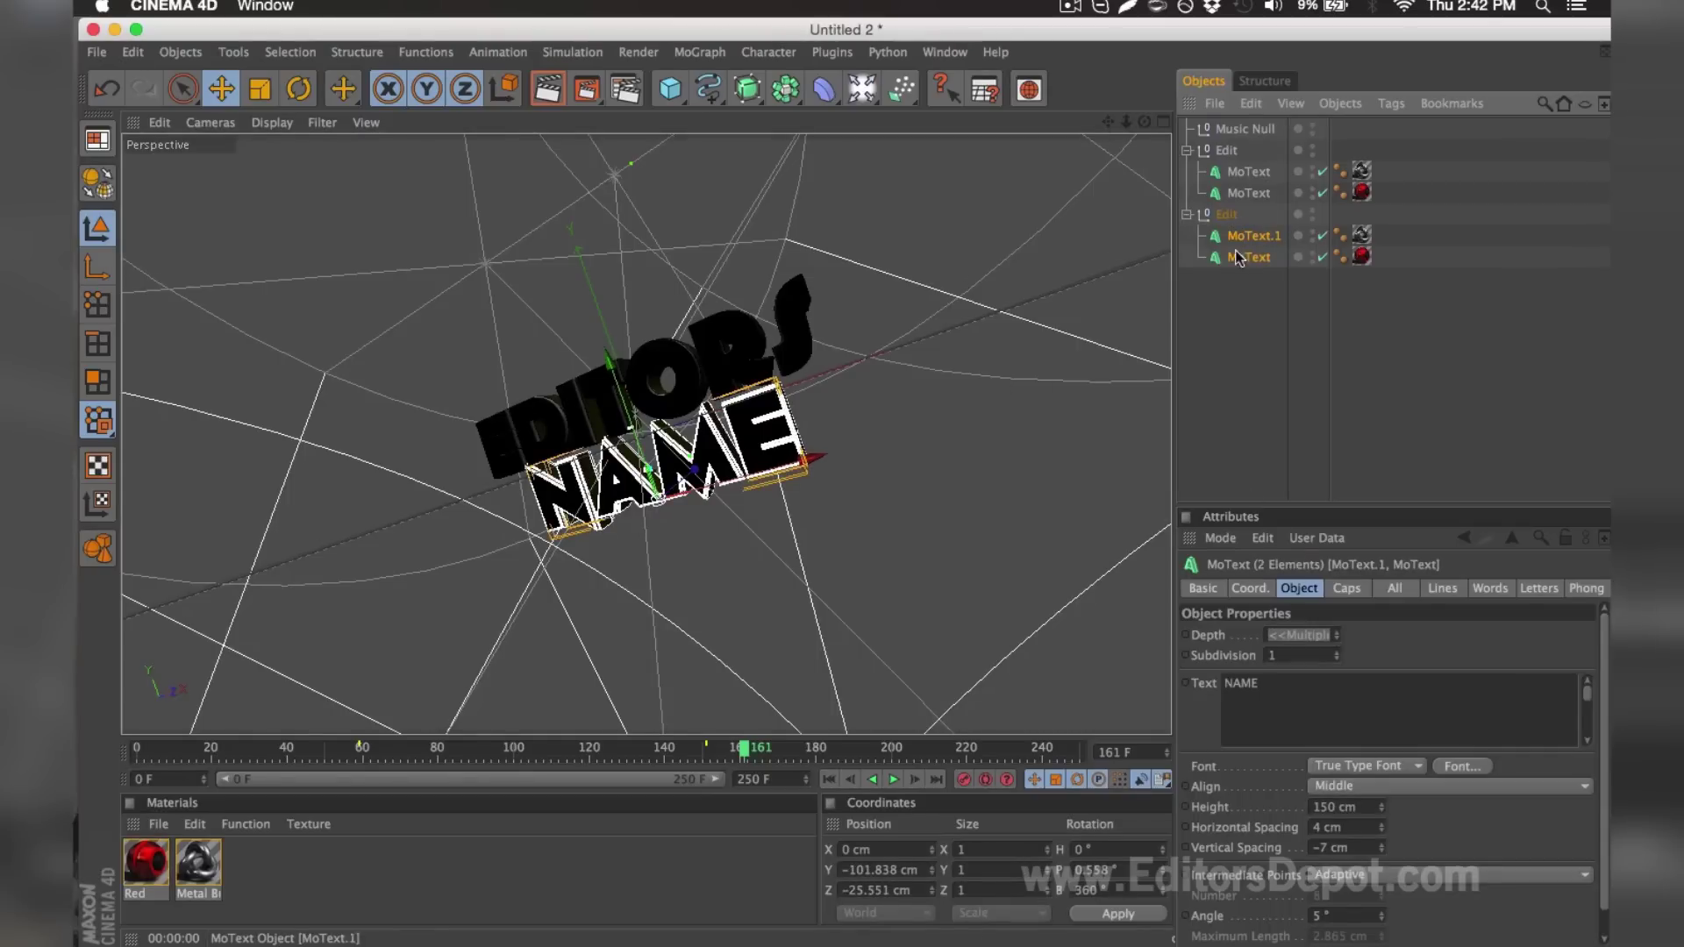
double_click(1241, 683)
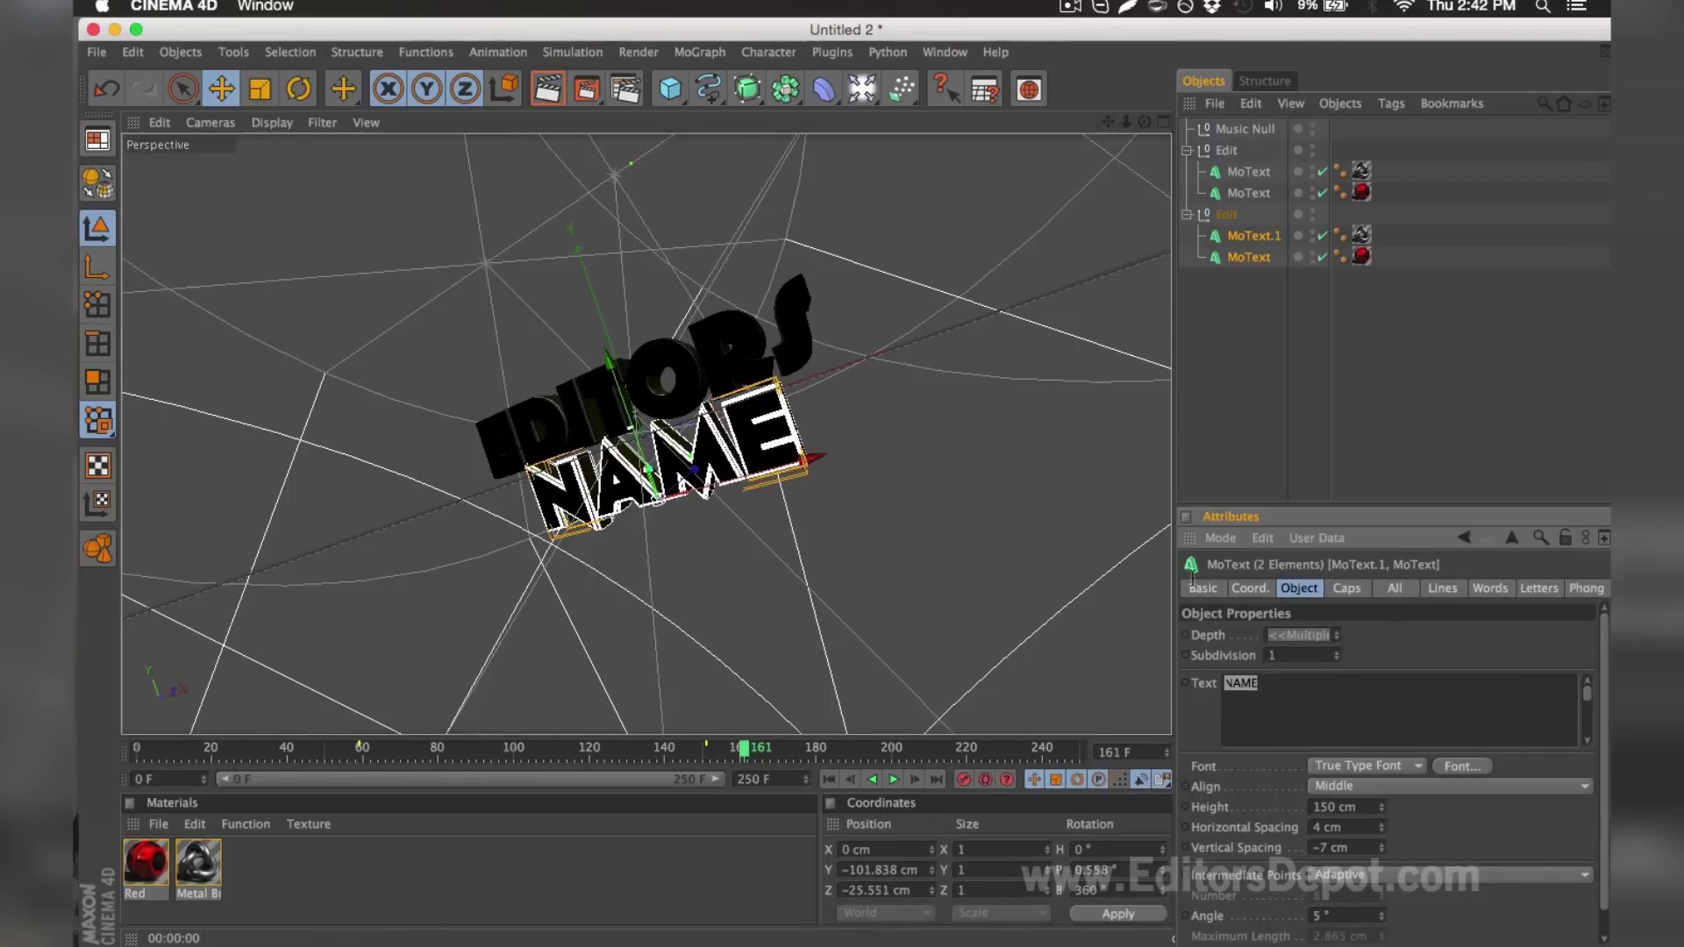
text(DEPOT)
click(1201, 364)
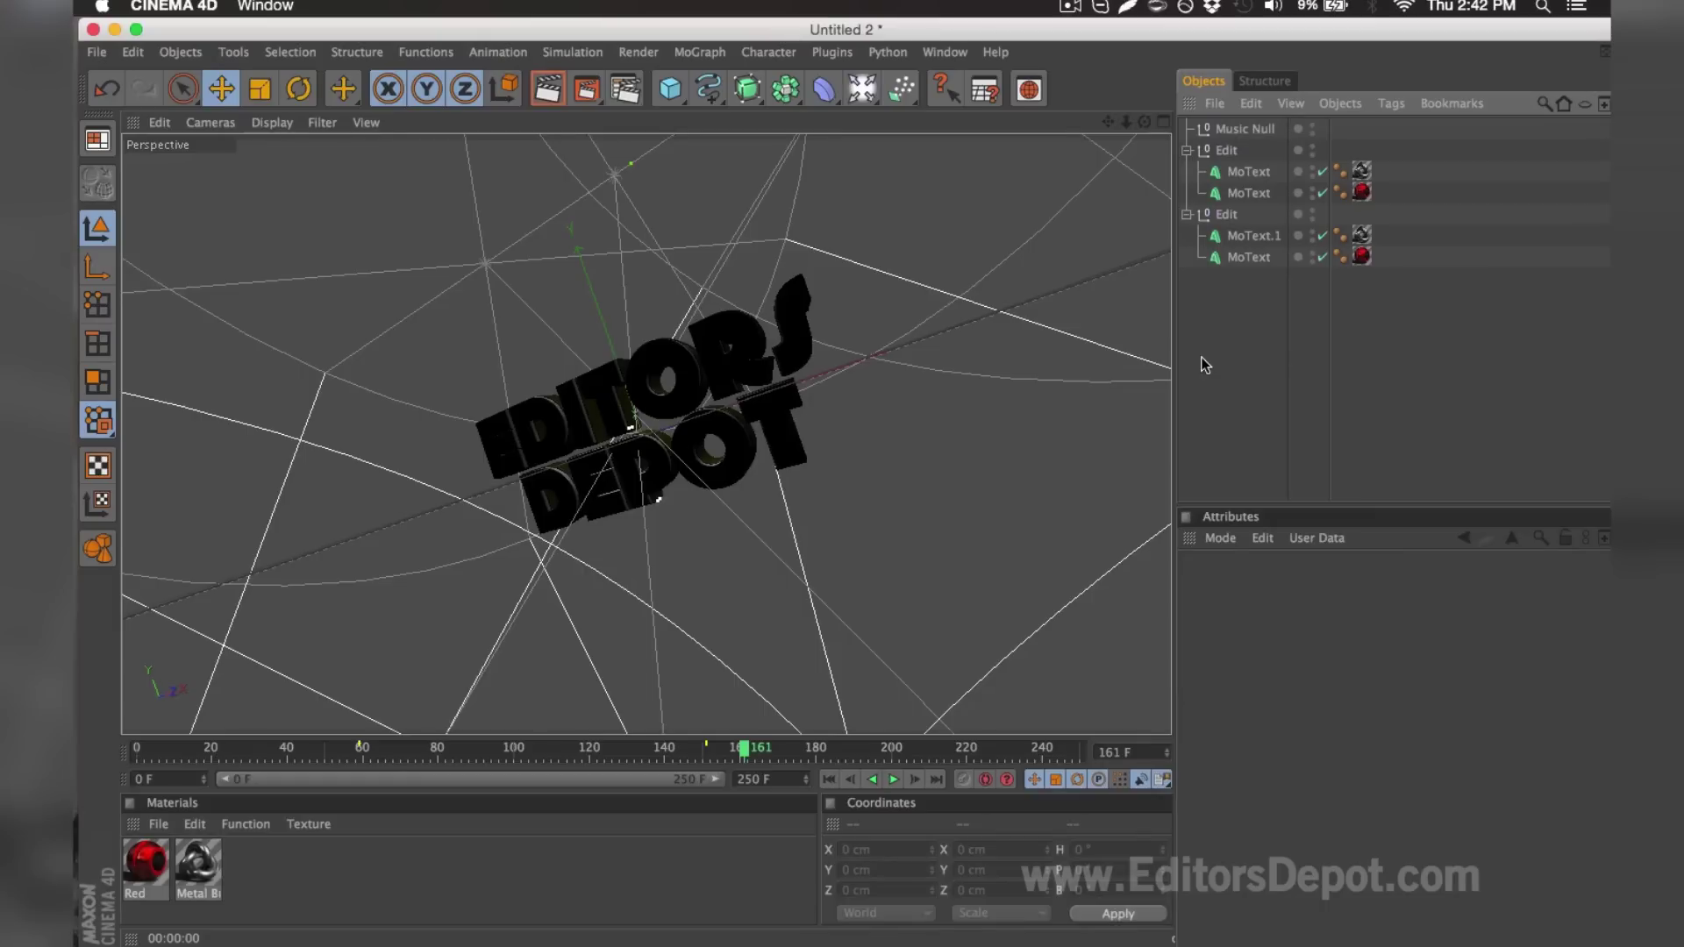
click(547, 90)
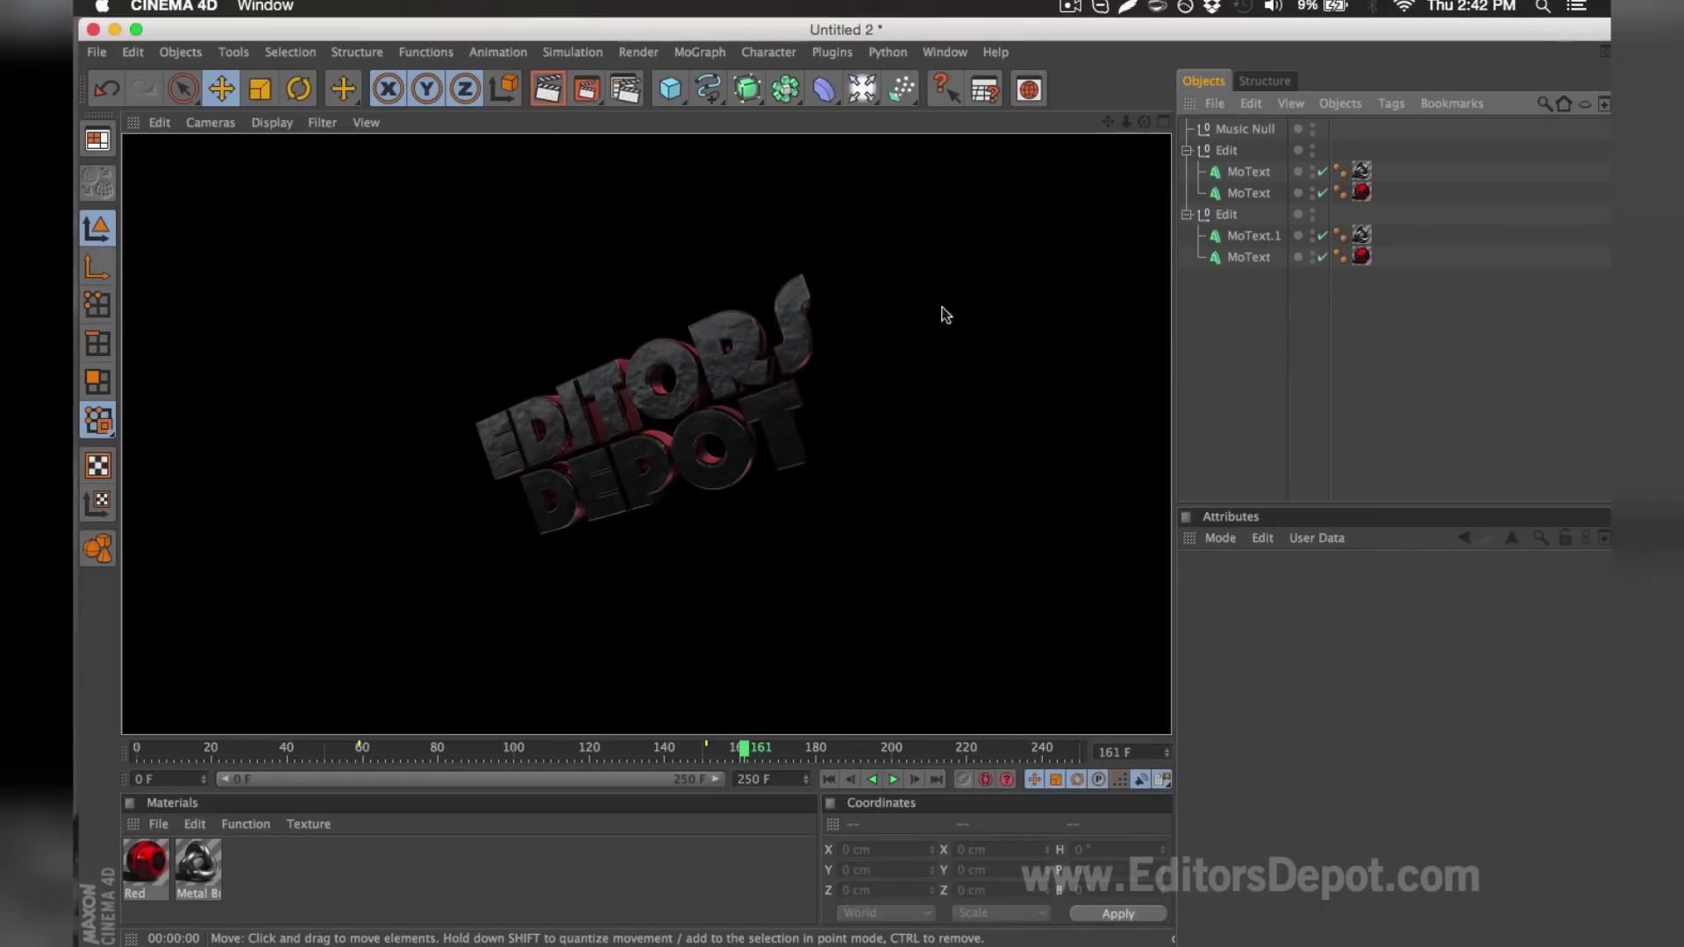
click(797, 251)
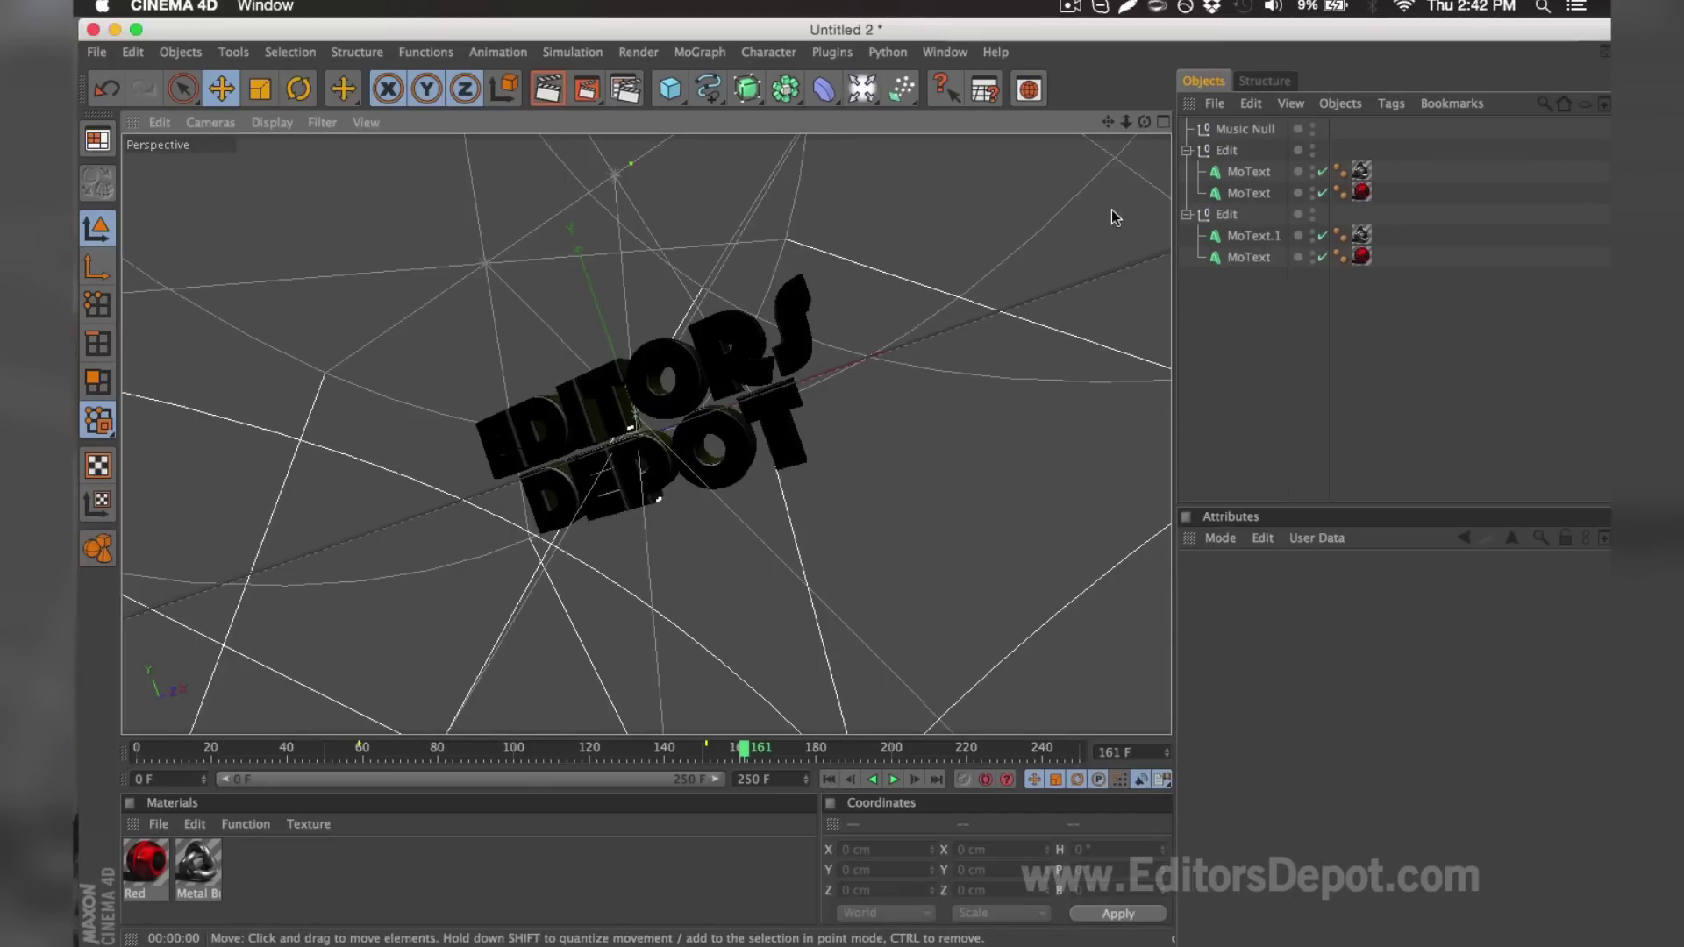
Step: Set the Red material's colour to magenta (R 217, G 46, B 210) and close the Material Editor
double_click(146, 867)
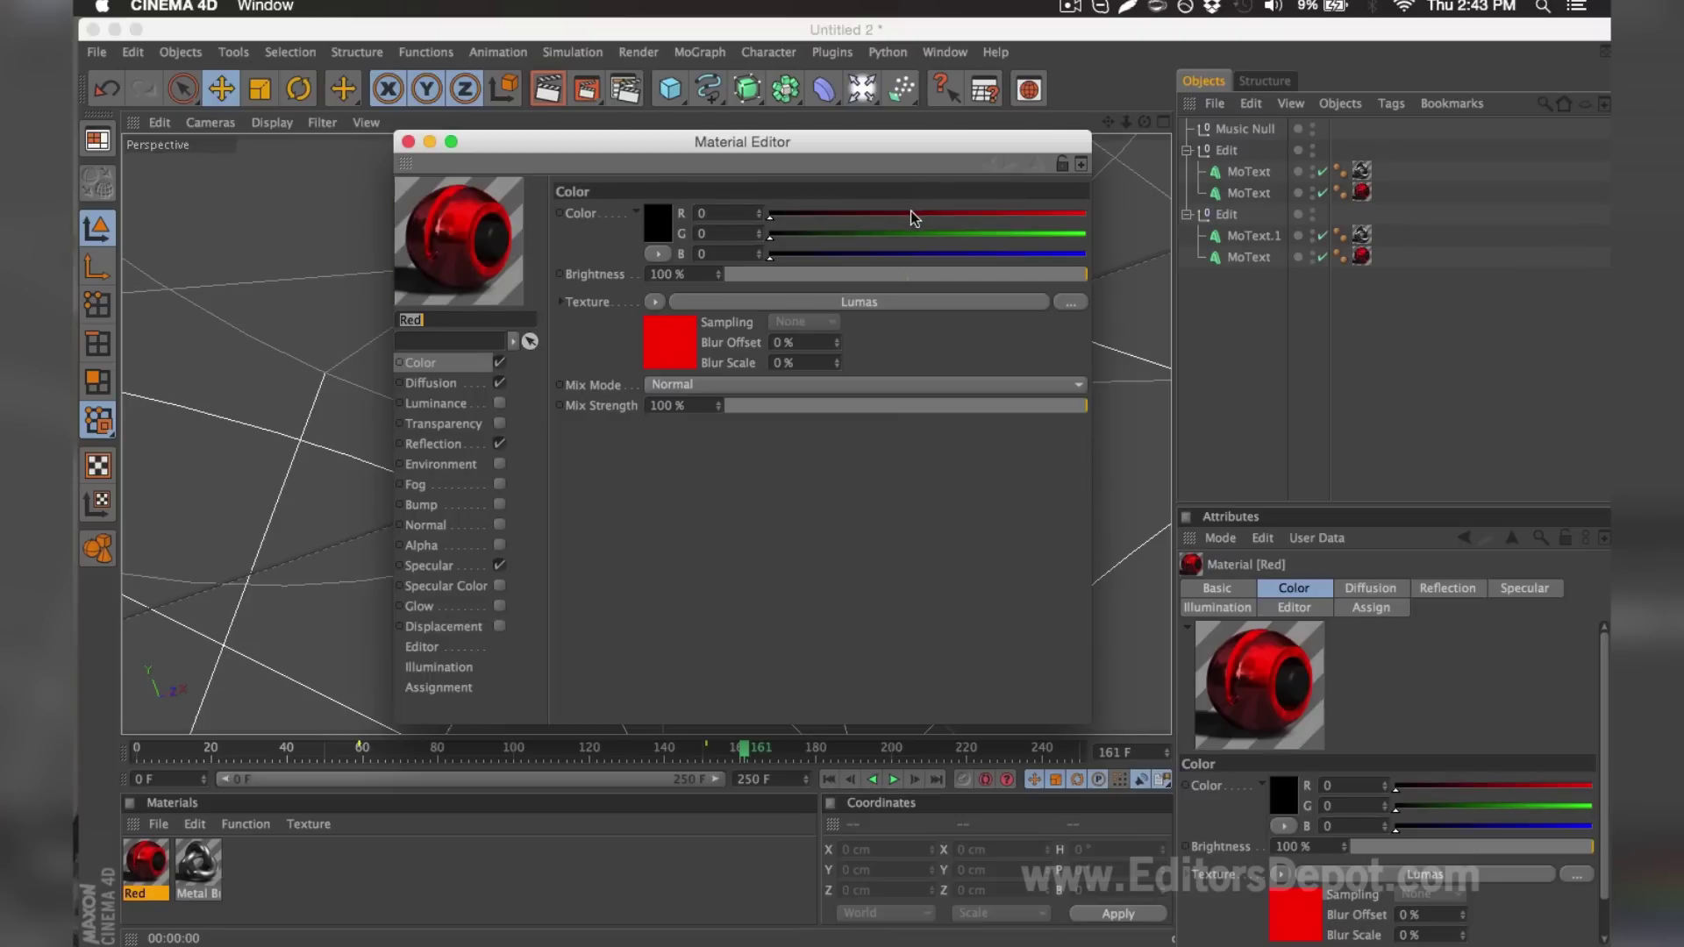
mouse_move(914, 213)
mouse_down()
mouse_move(780, 229)
mouse_move(1028, 207)
mouse_move(965, 237)
mouse_move(826, 234)
mouse_move(1029, 254)
mouse_up()
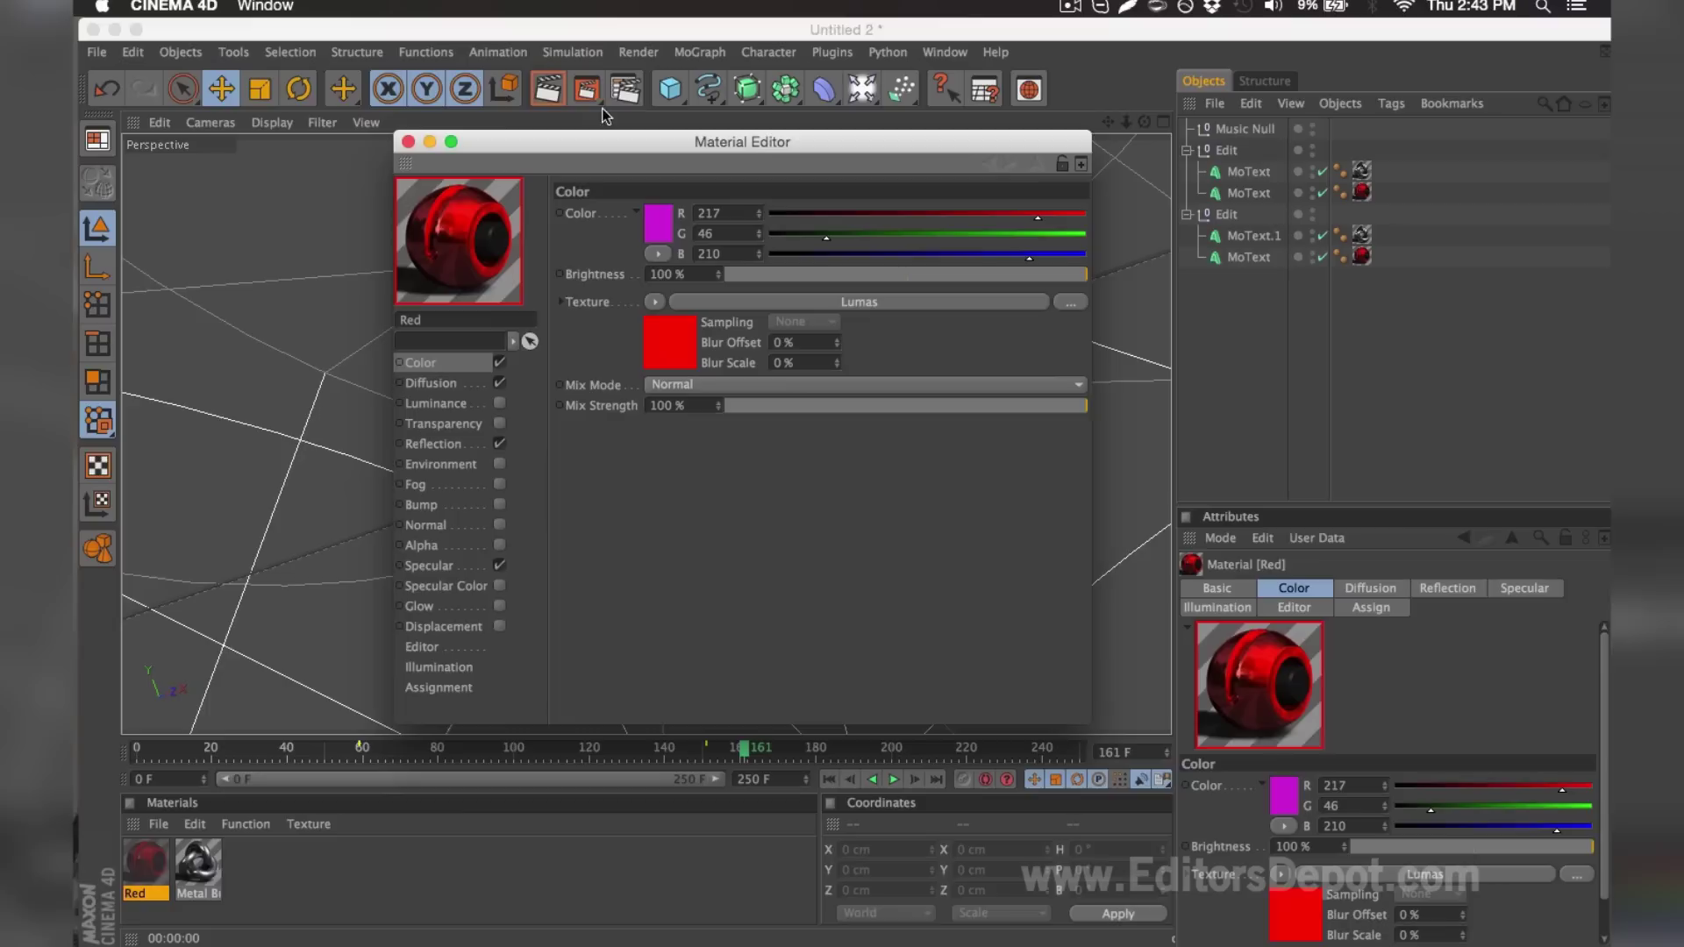
click(409, 142)
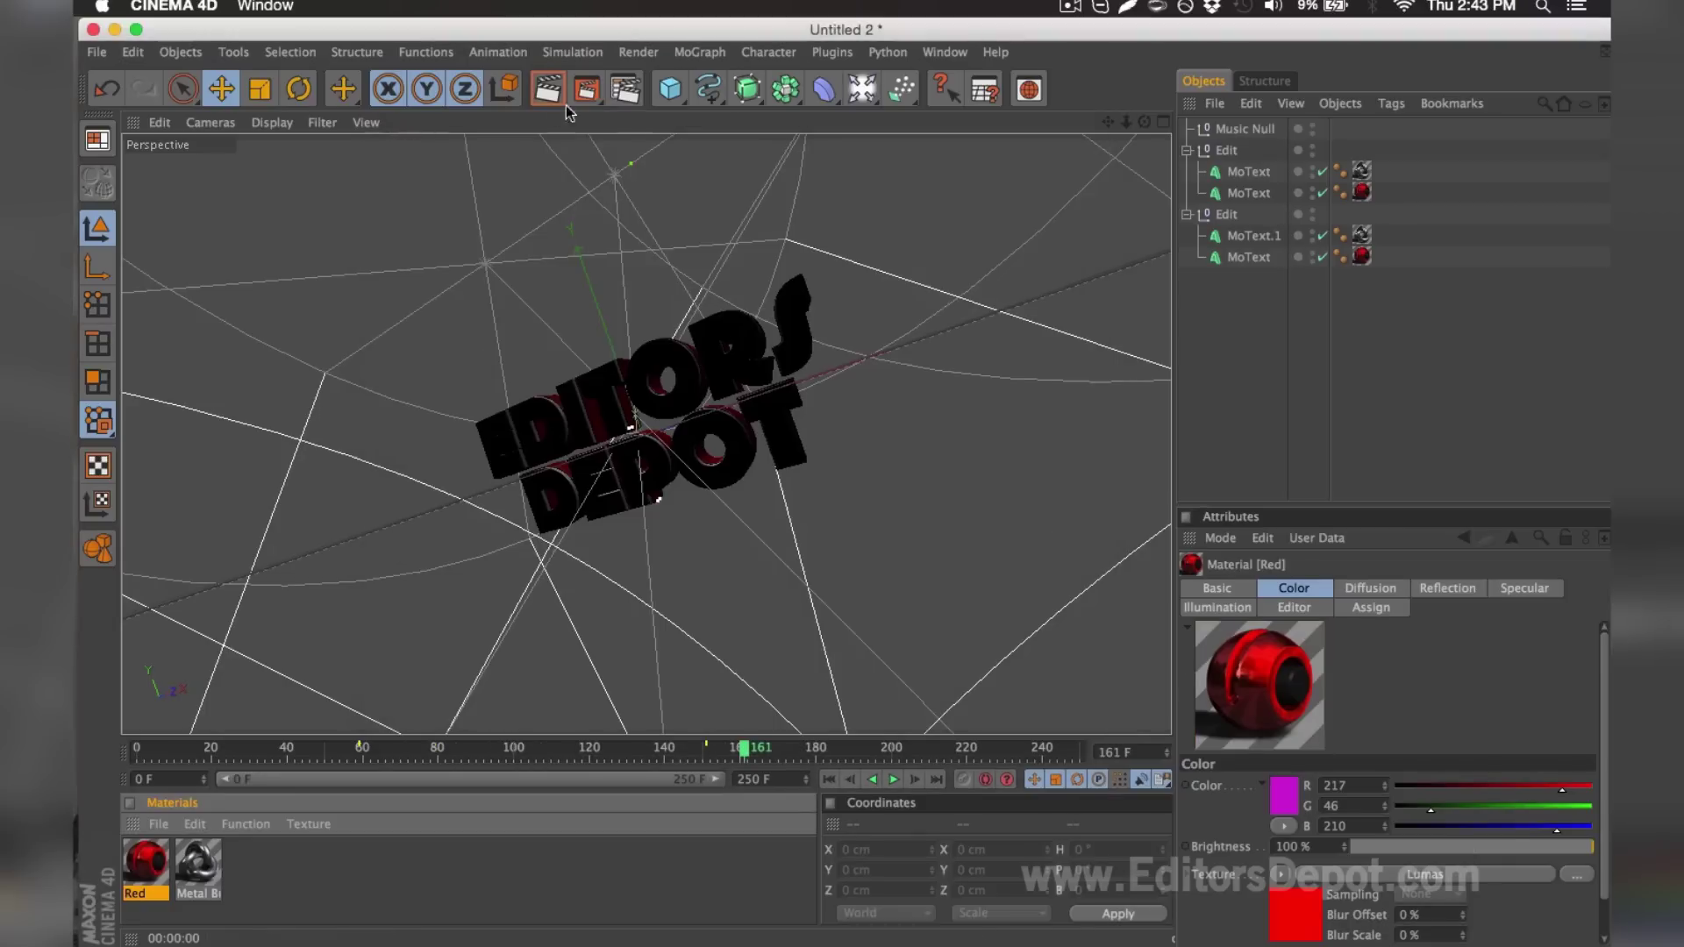
Step: In Render Settings keep the Output frame range at All Frames
click(627, 93)
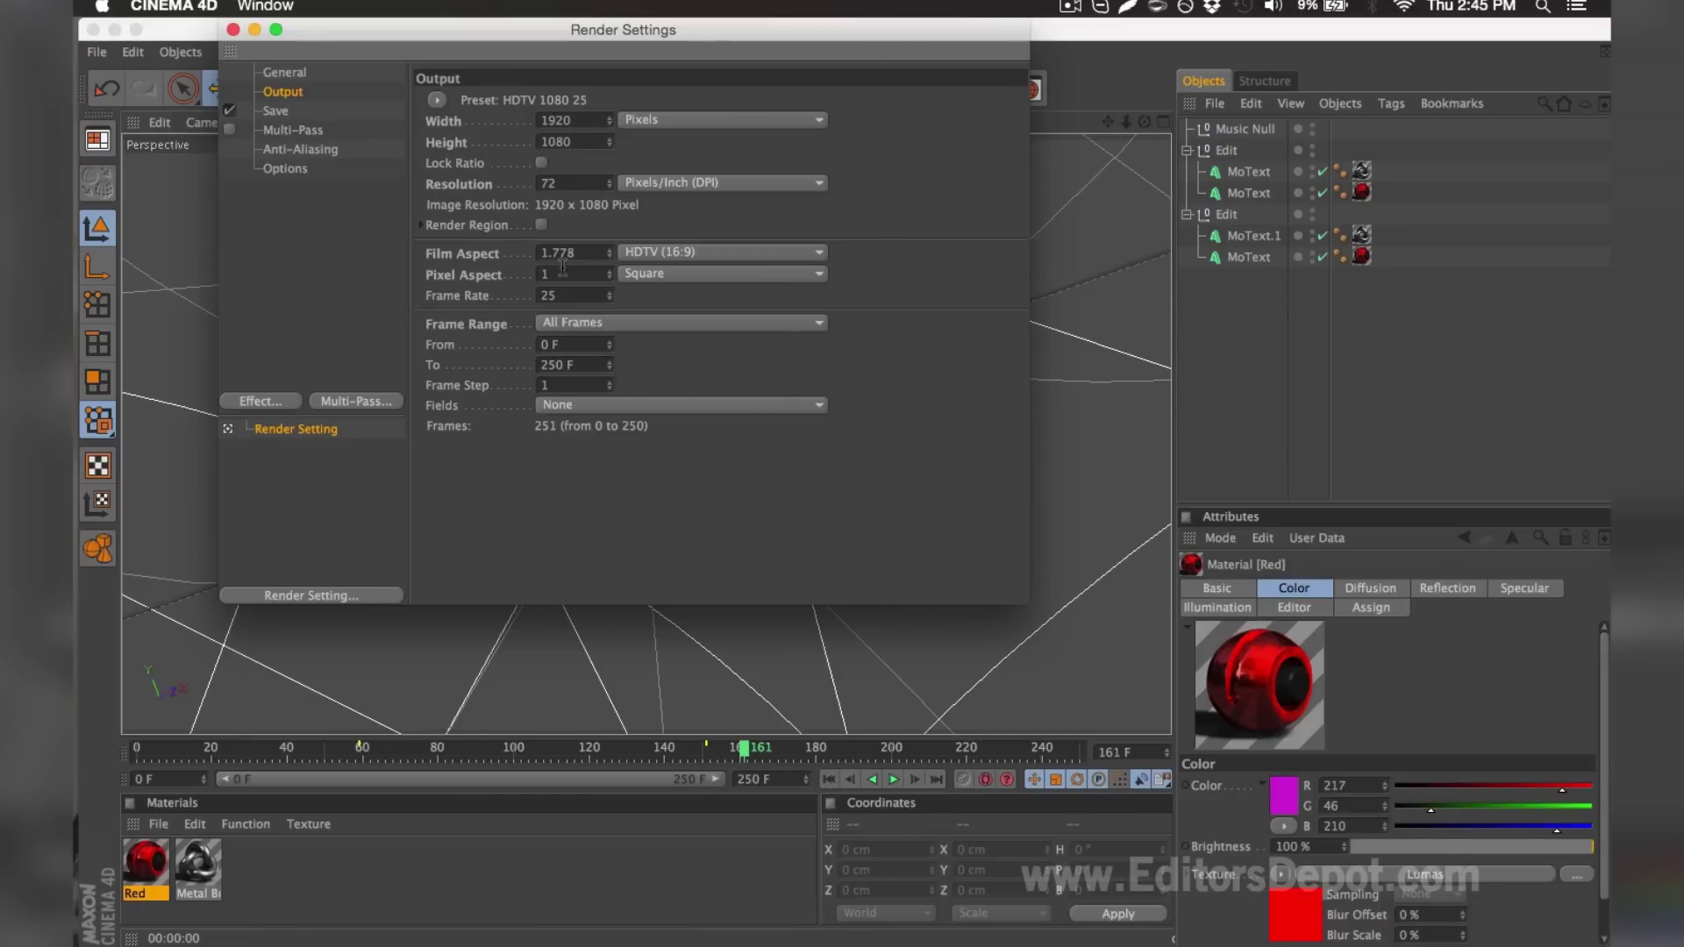
click(566, 324)
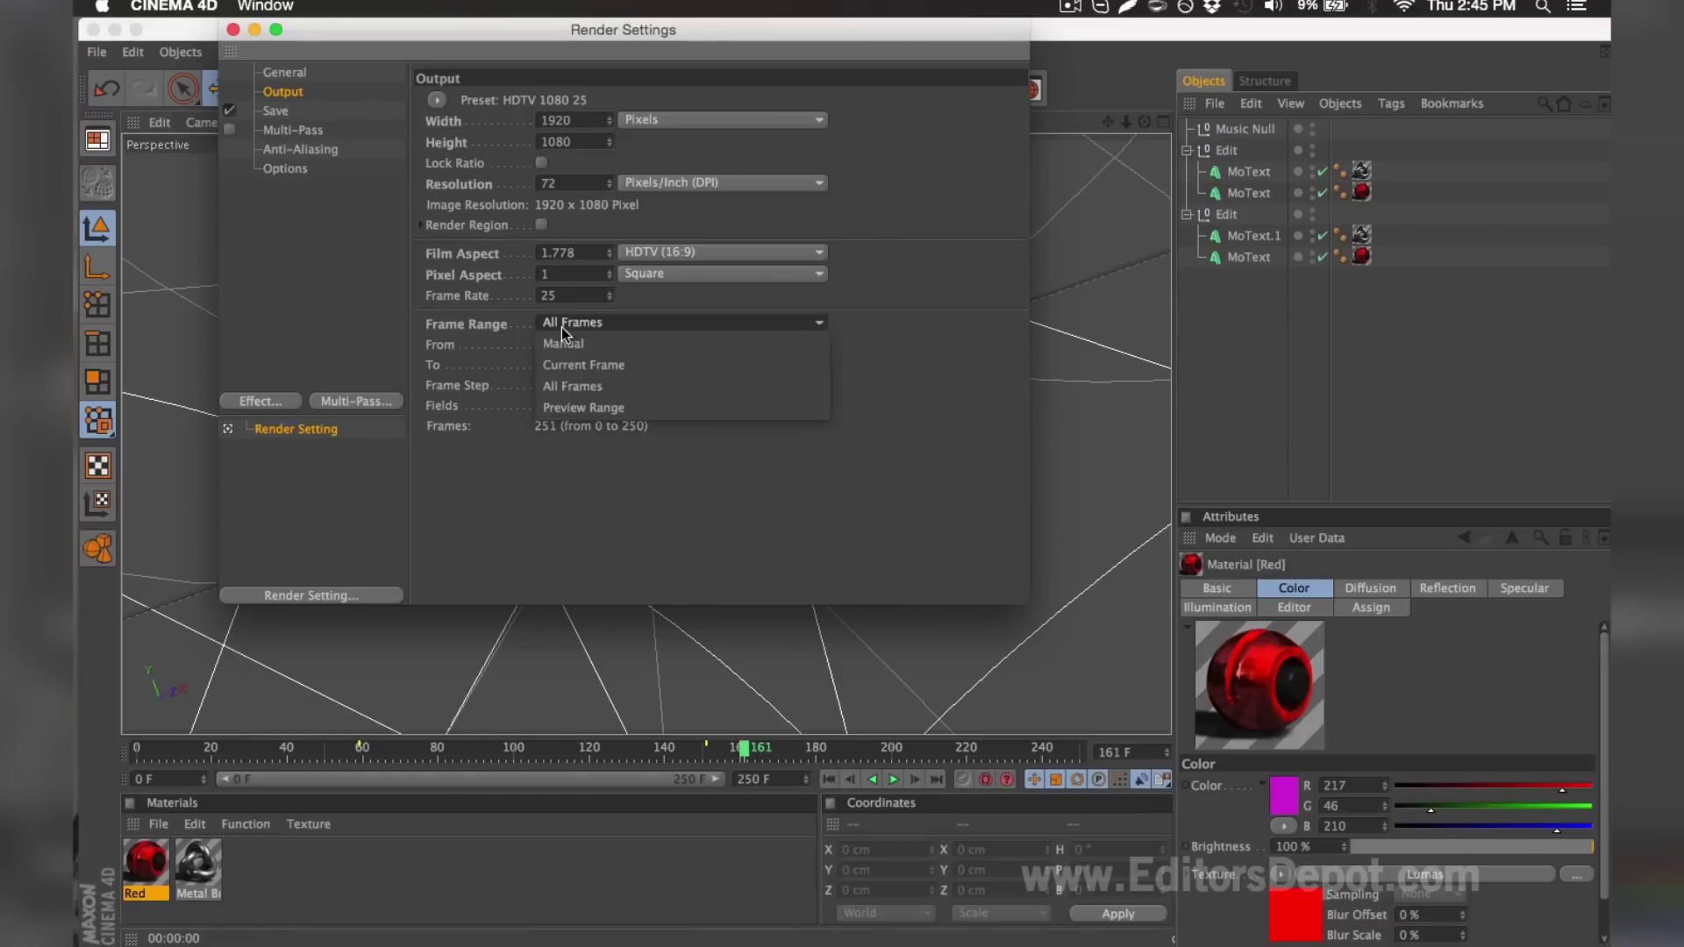
click(563, 387)
click(334, 111)
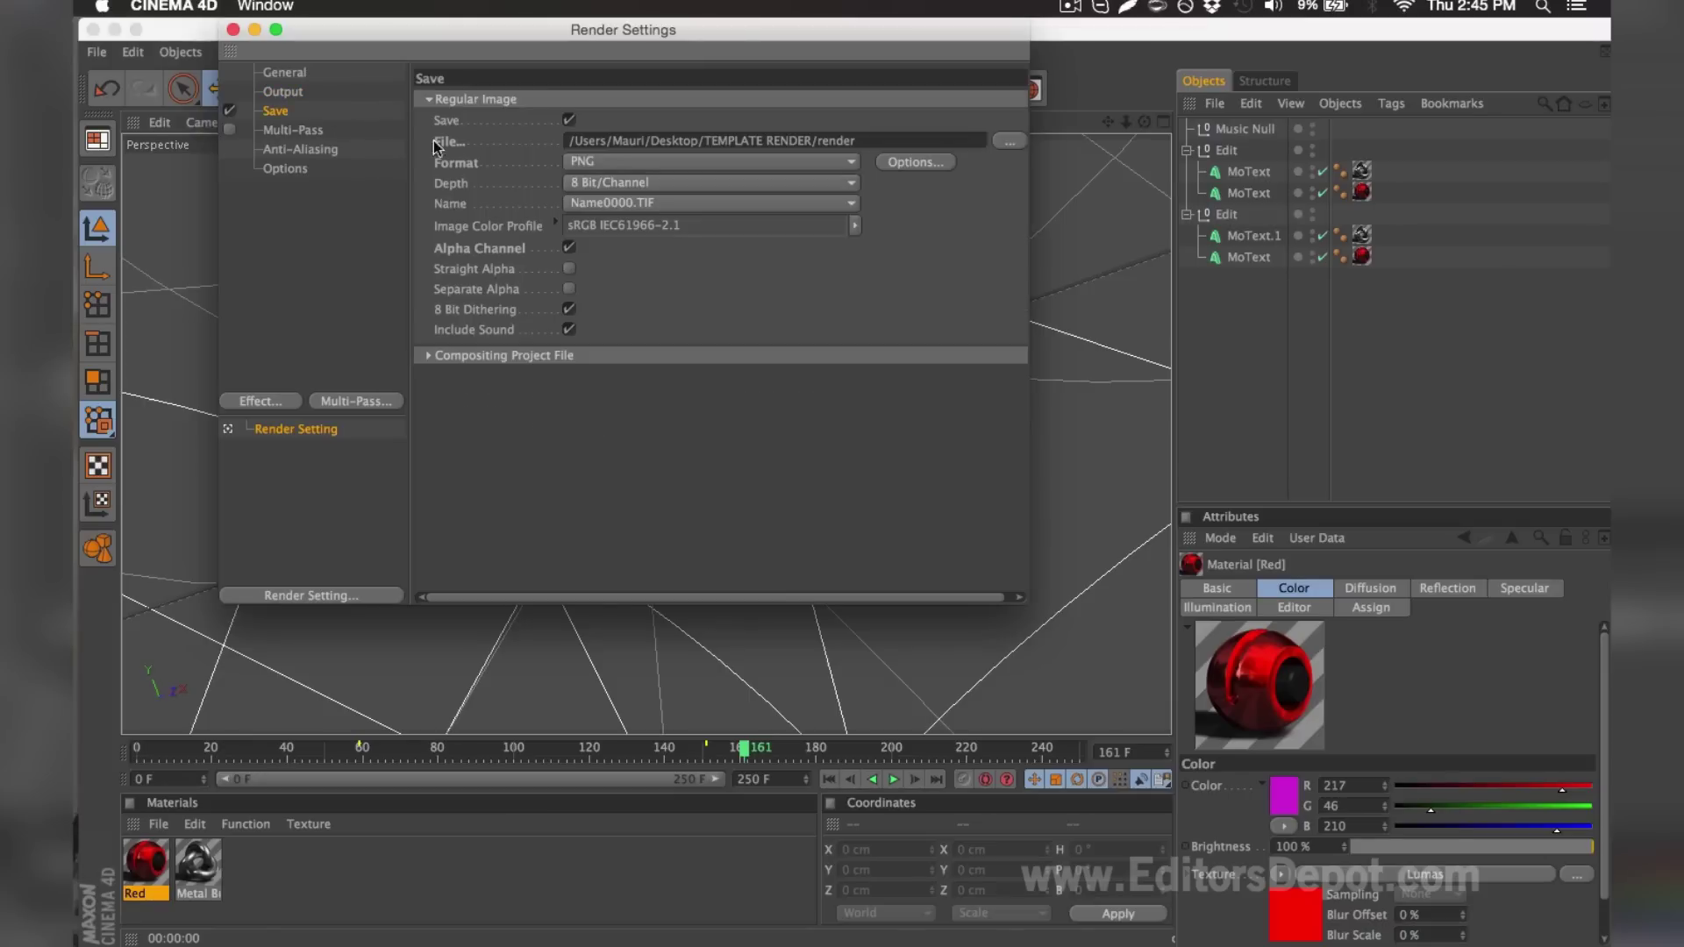
Step: Set the Save format to PNG with output to the TEMPLATE RENDER folder on the Desktop
click(579, 166)
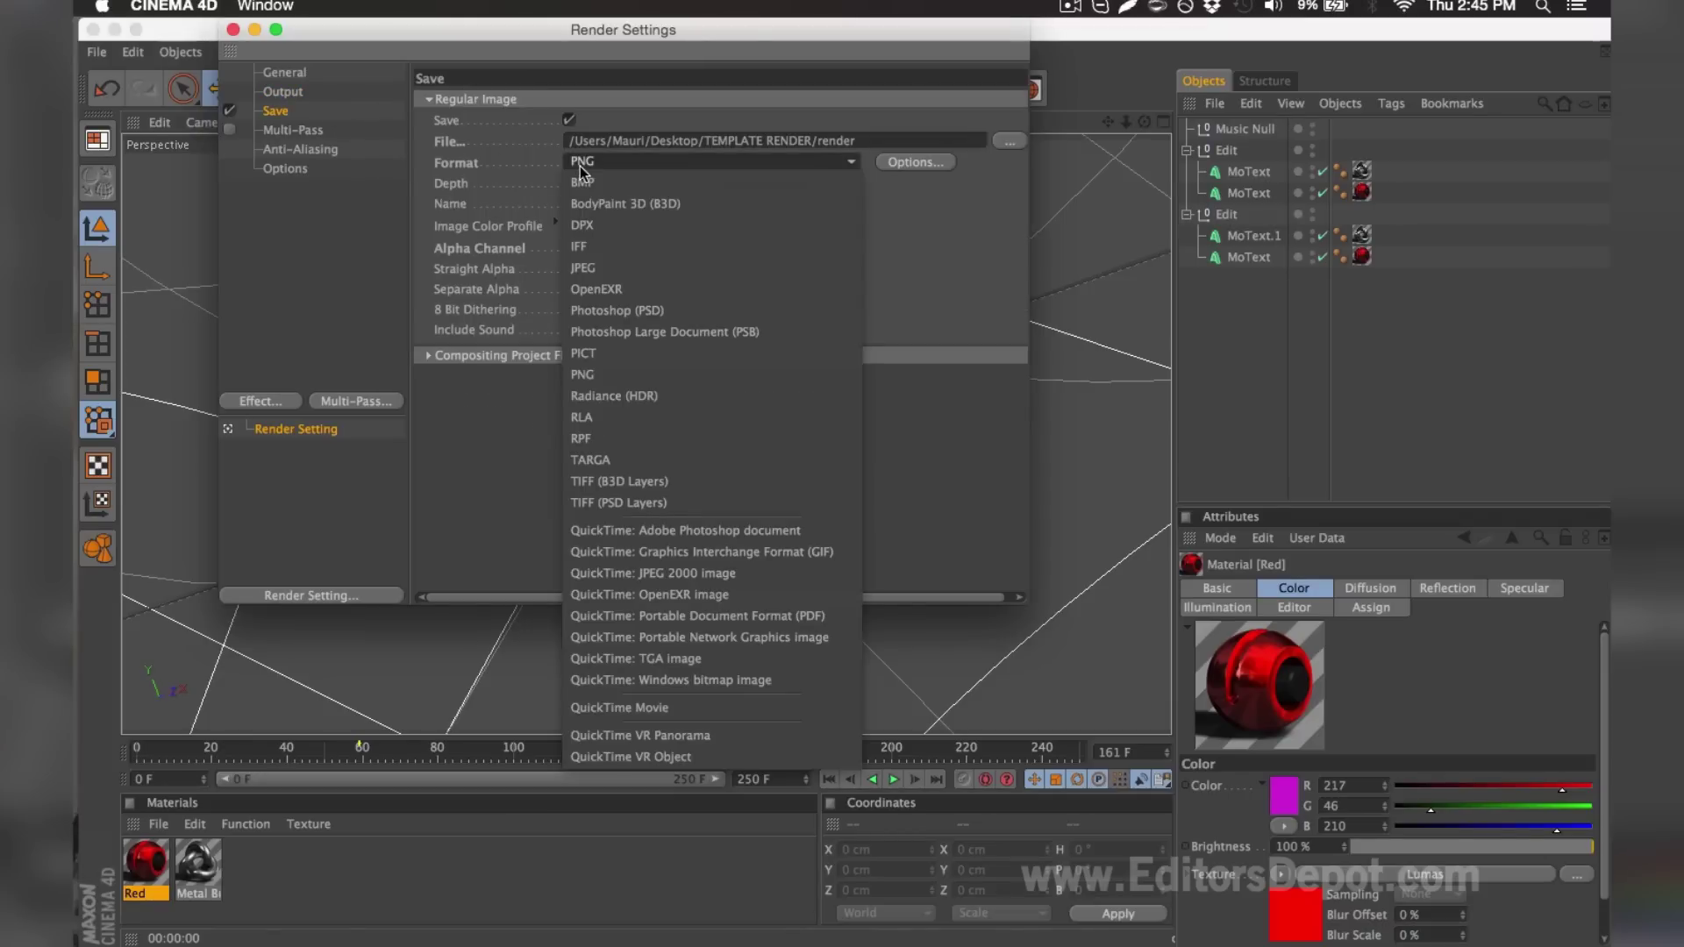
click(581, 170)
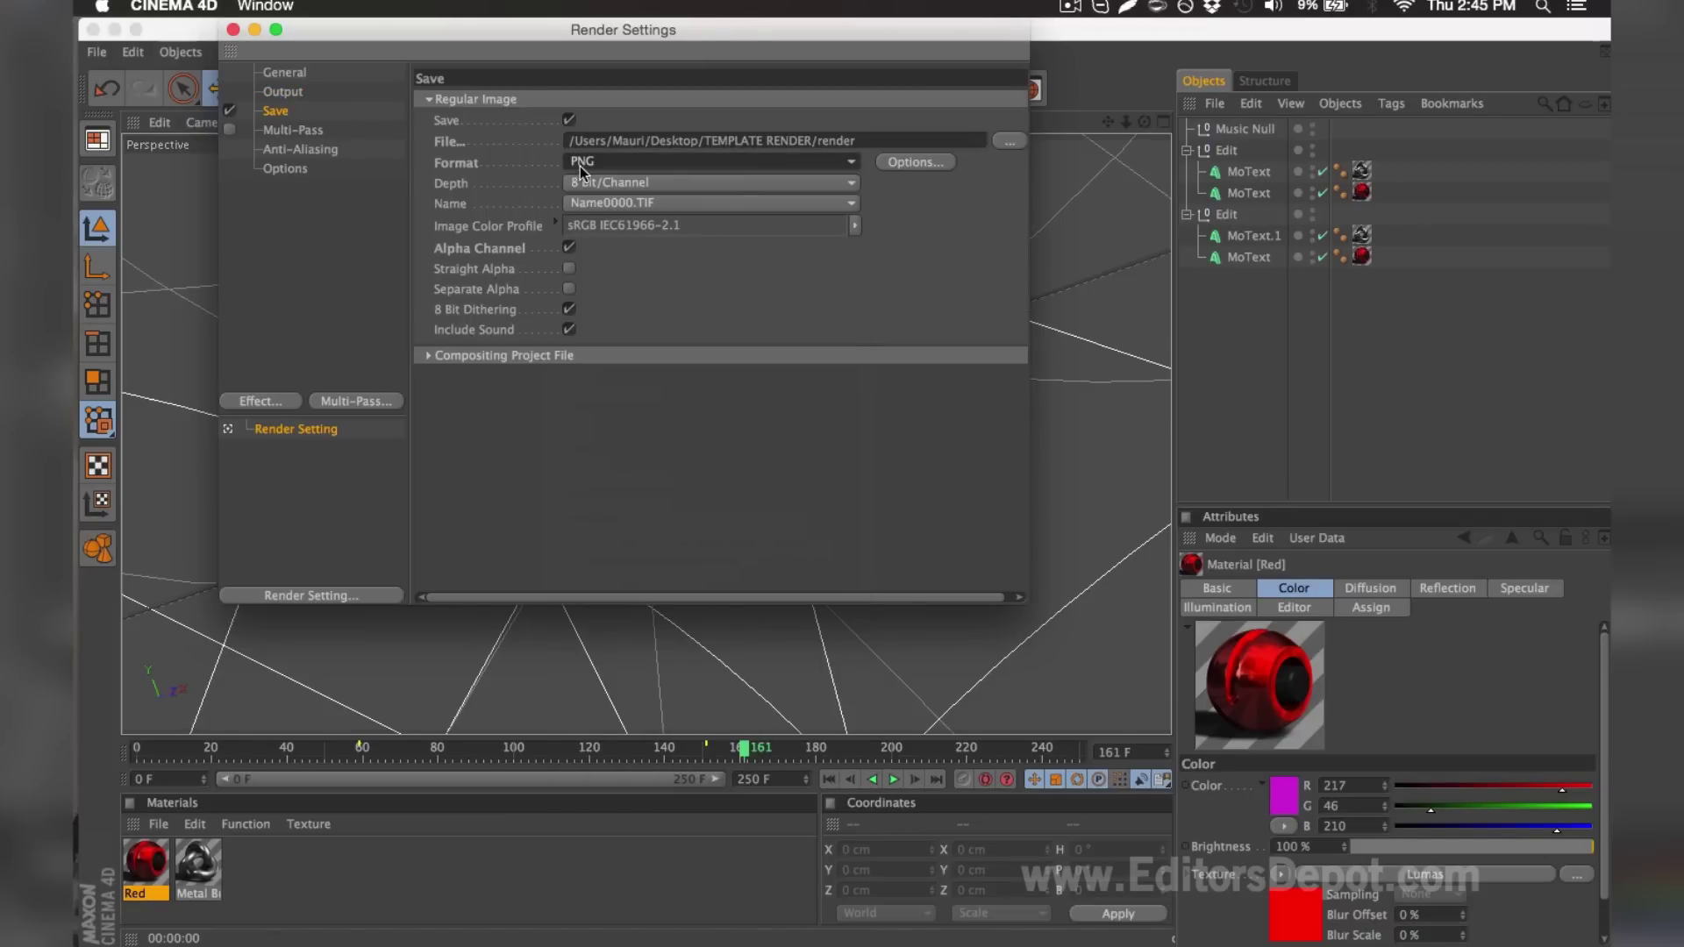
click(1010, 141)
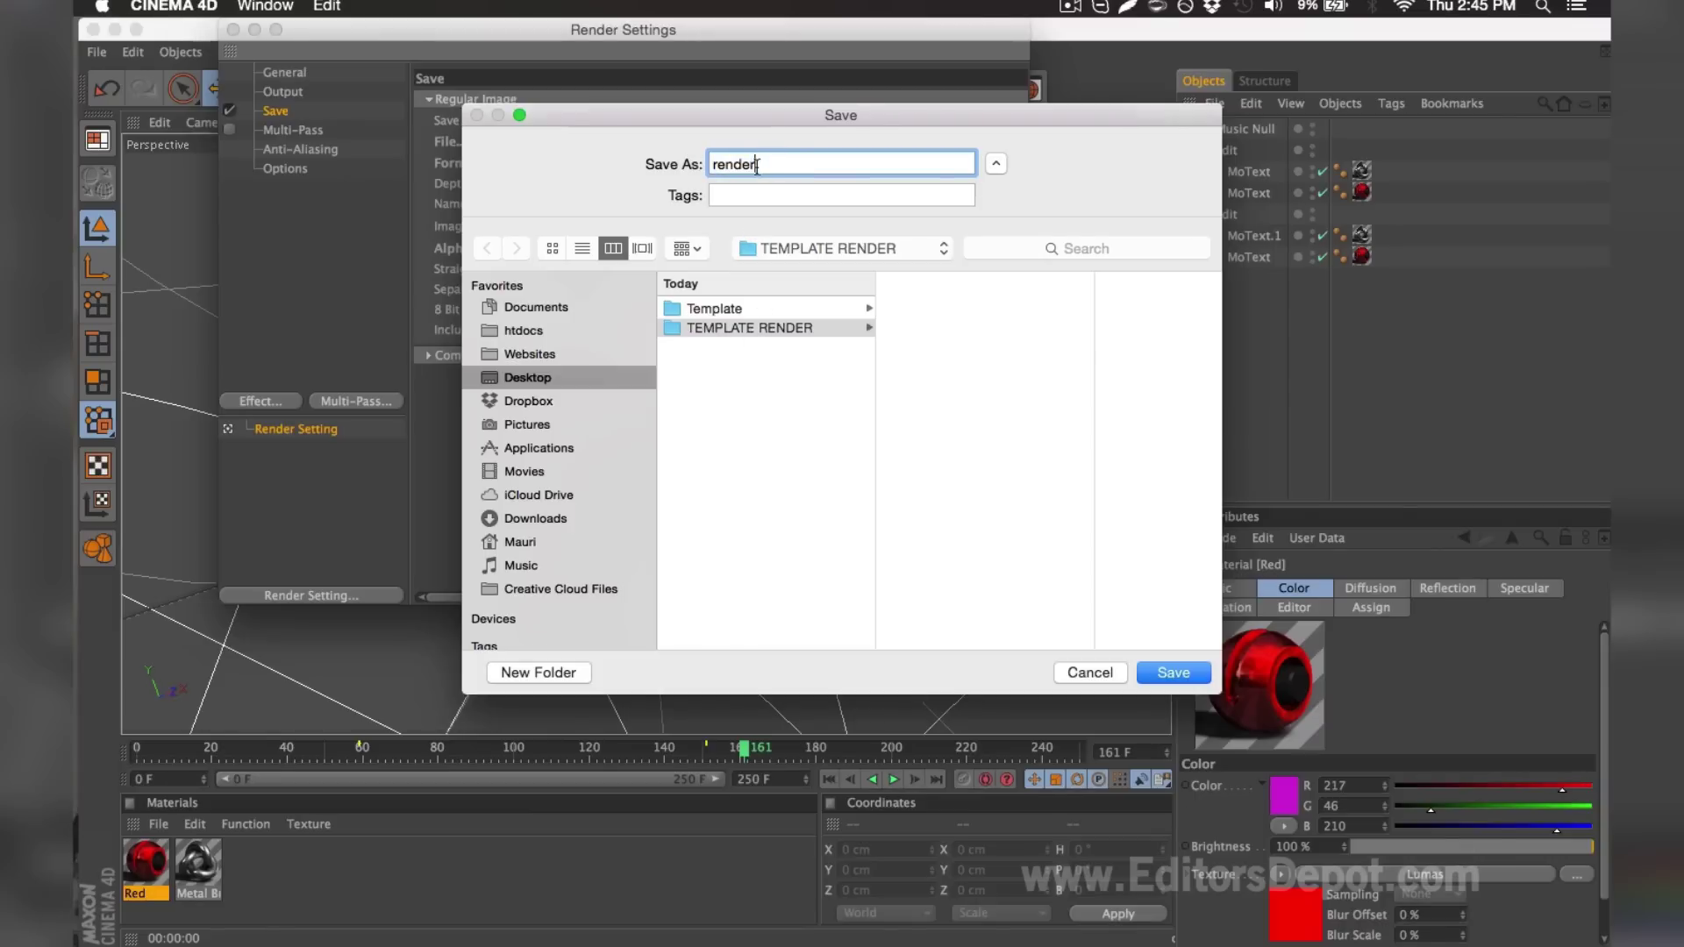
key(Return)
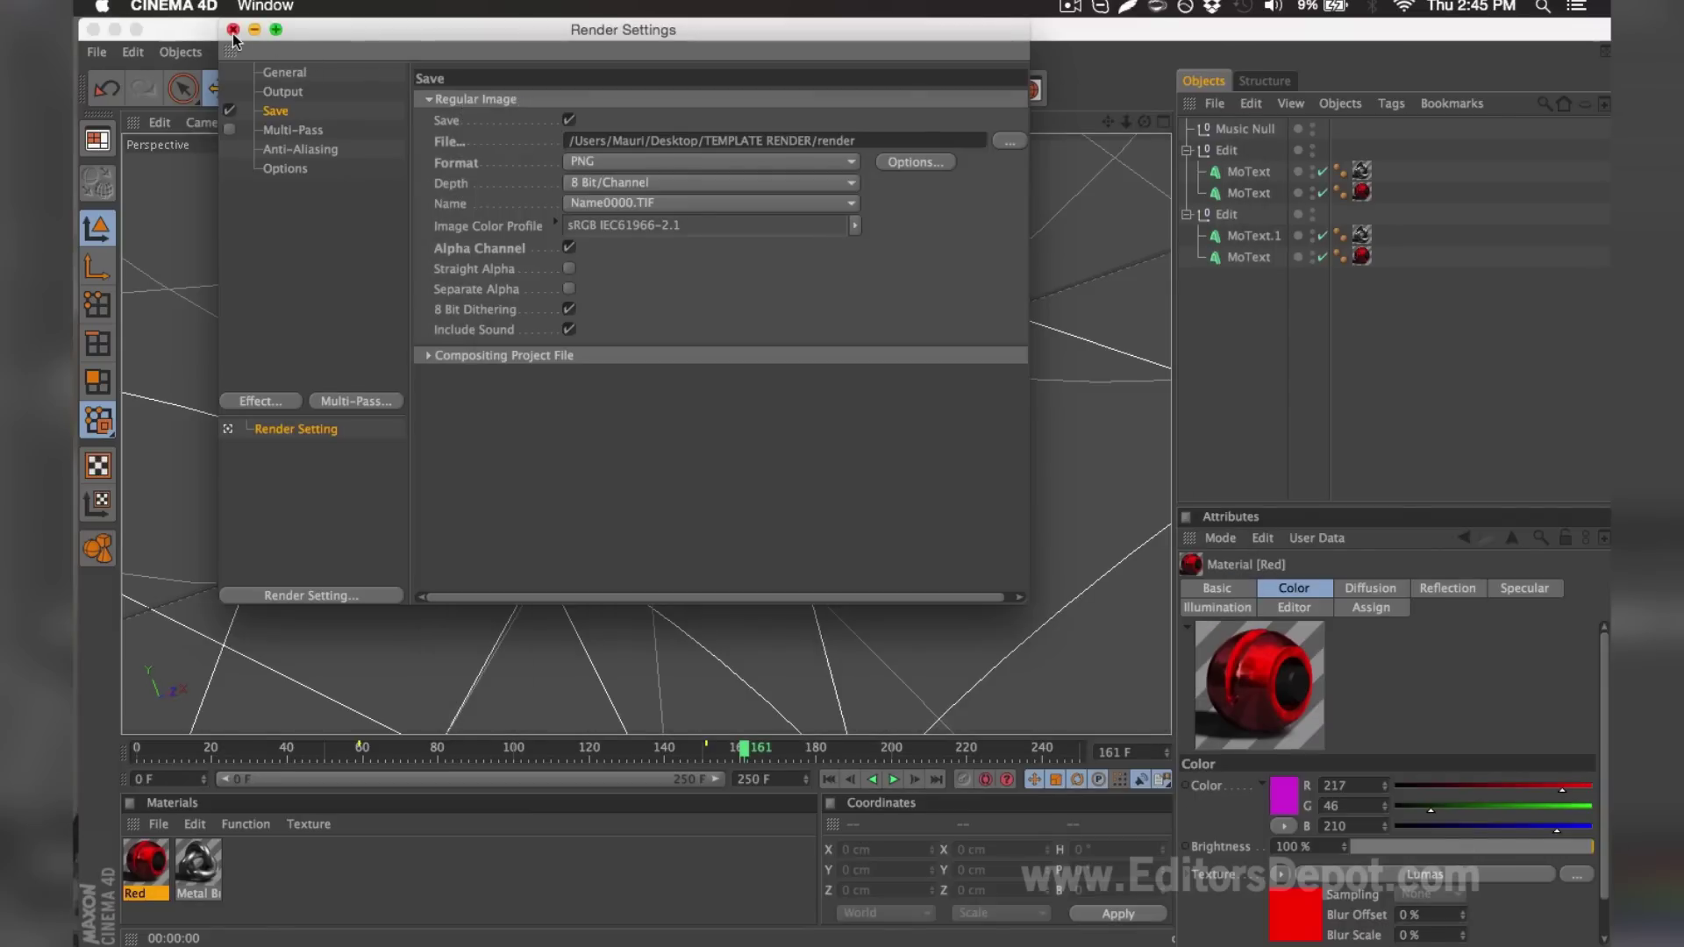
Step: Start the render to Picture Viewer and open Template V8.0.aep in After Effects, accepting the conversion notice
click(234, 34)
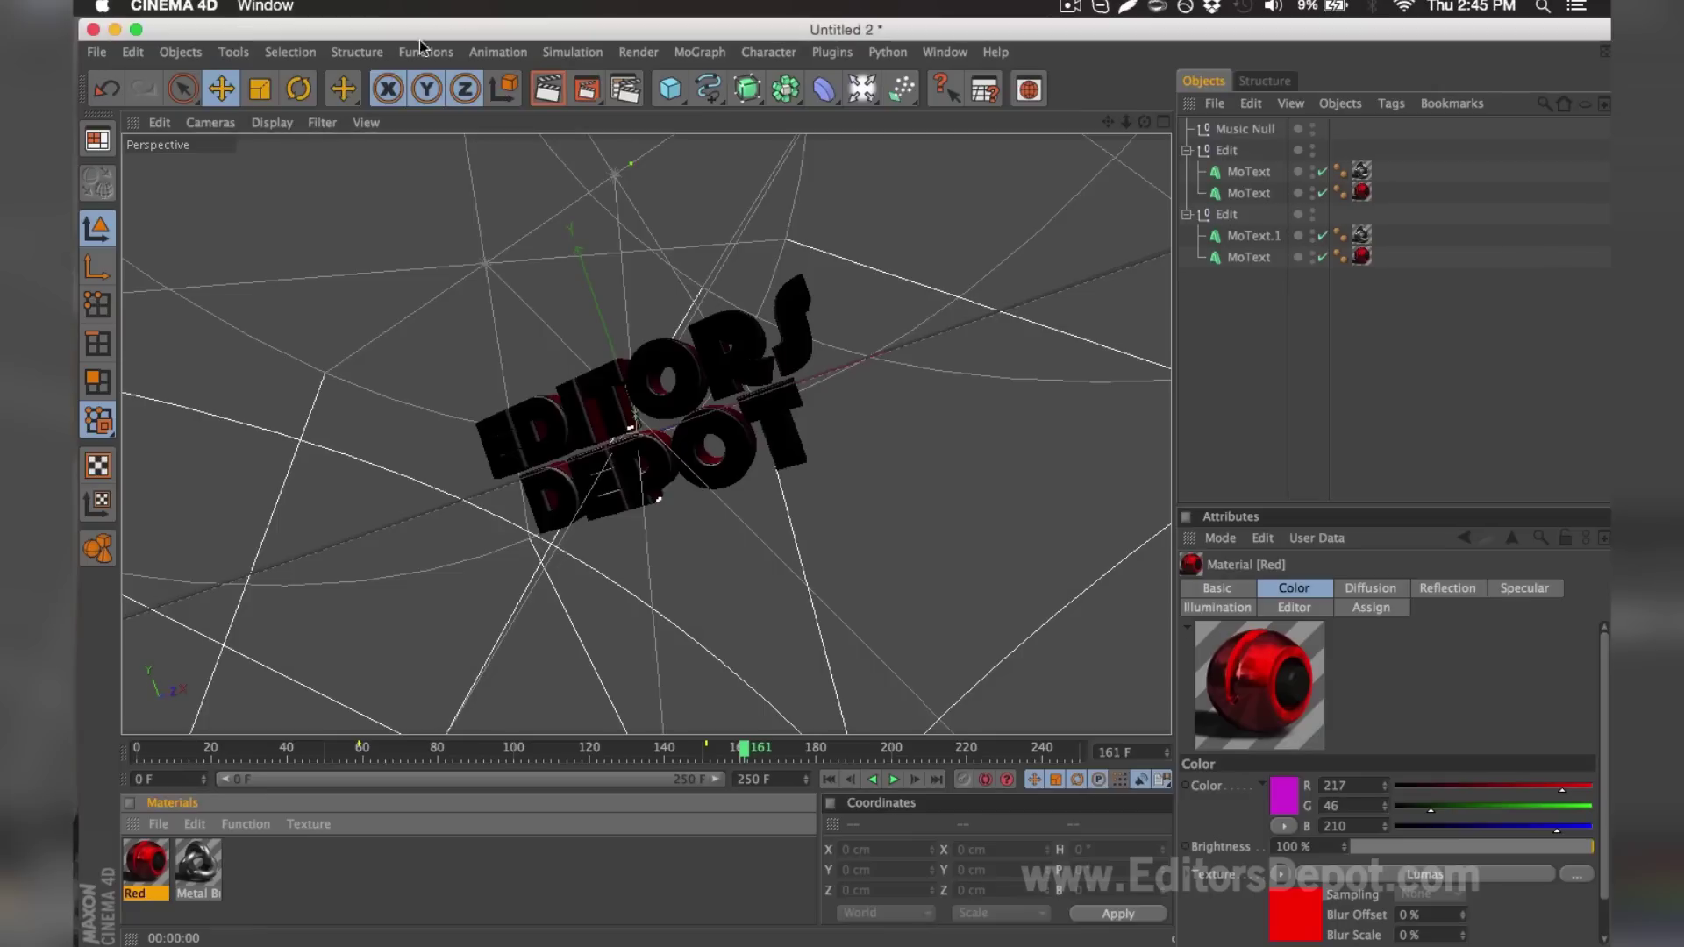
click(587, 92)
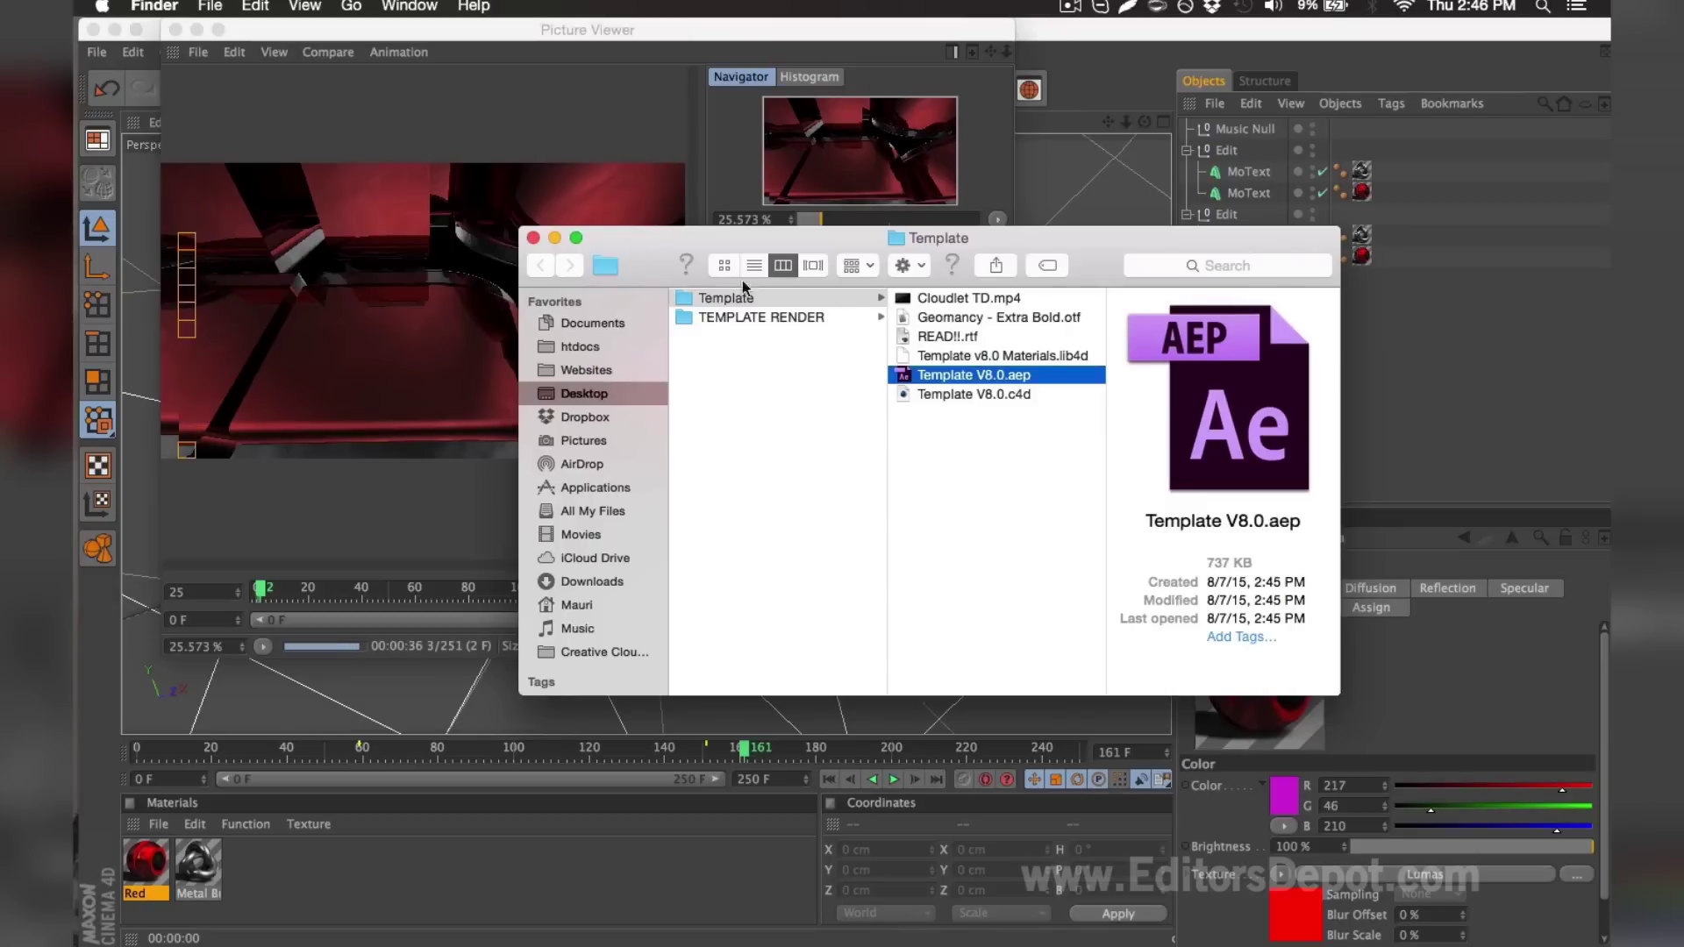
double_click(965, 378)
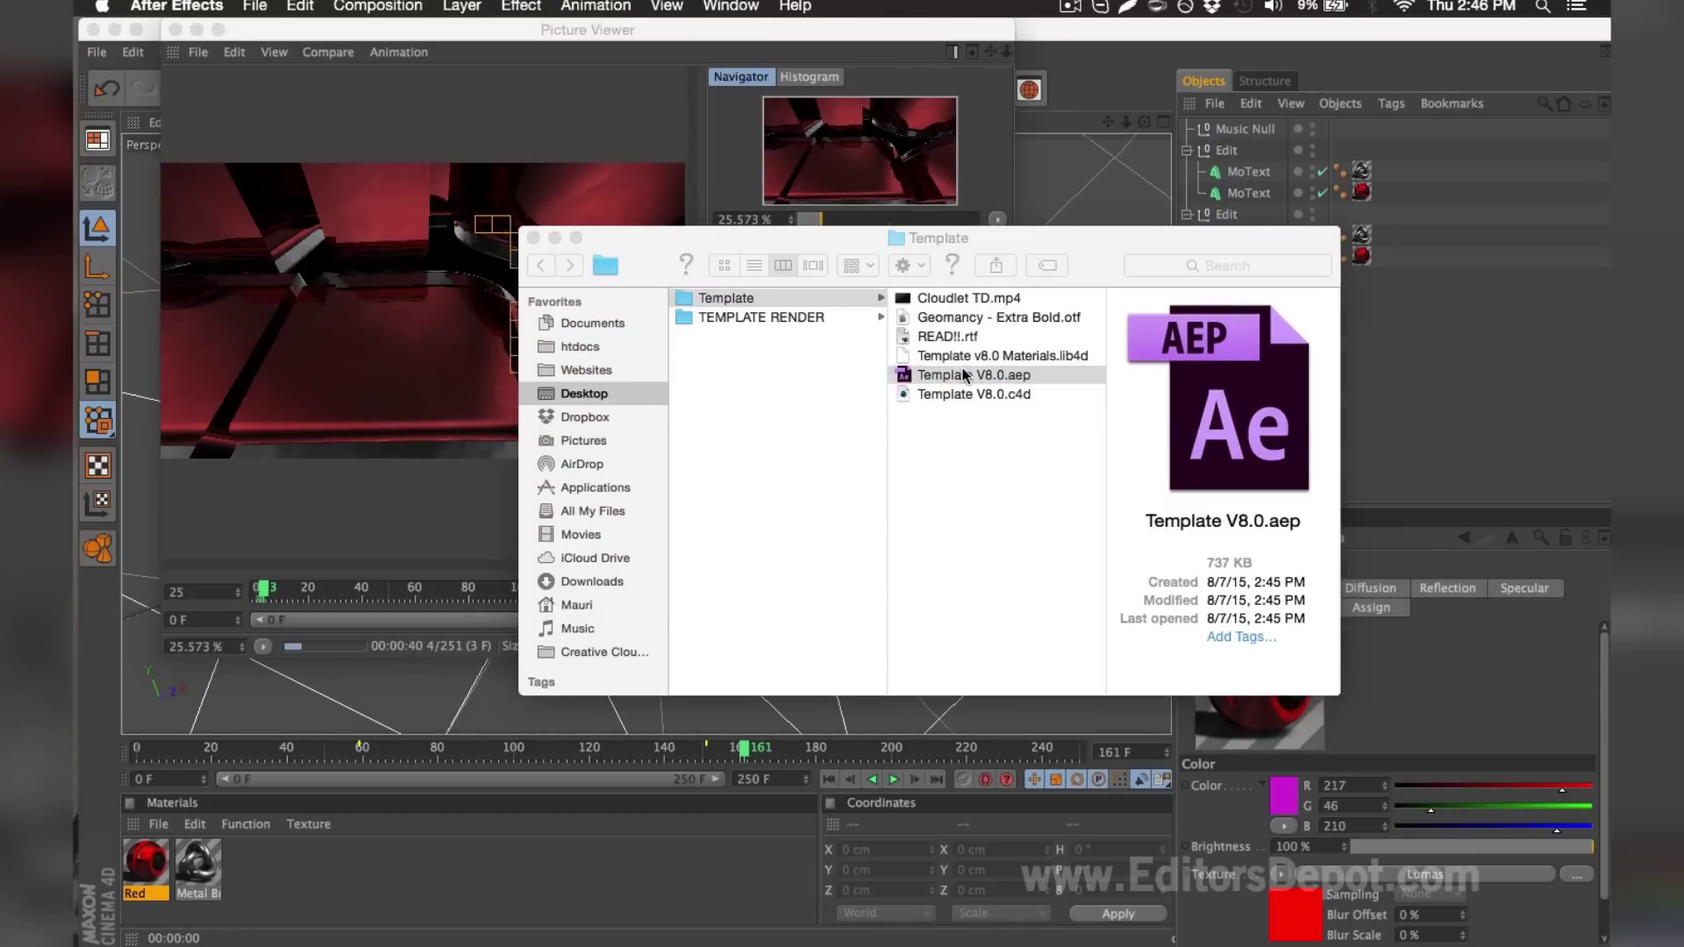
click(1064, 520)
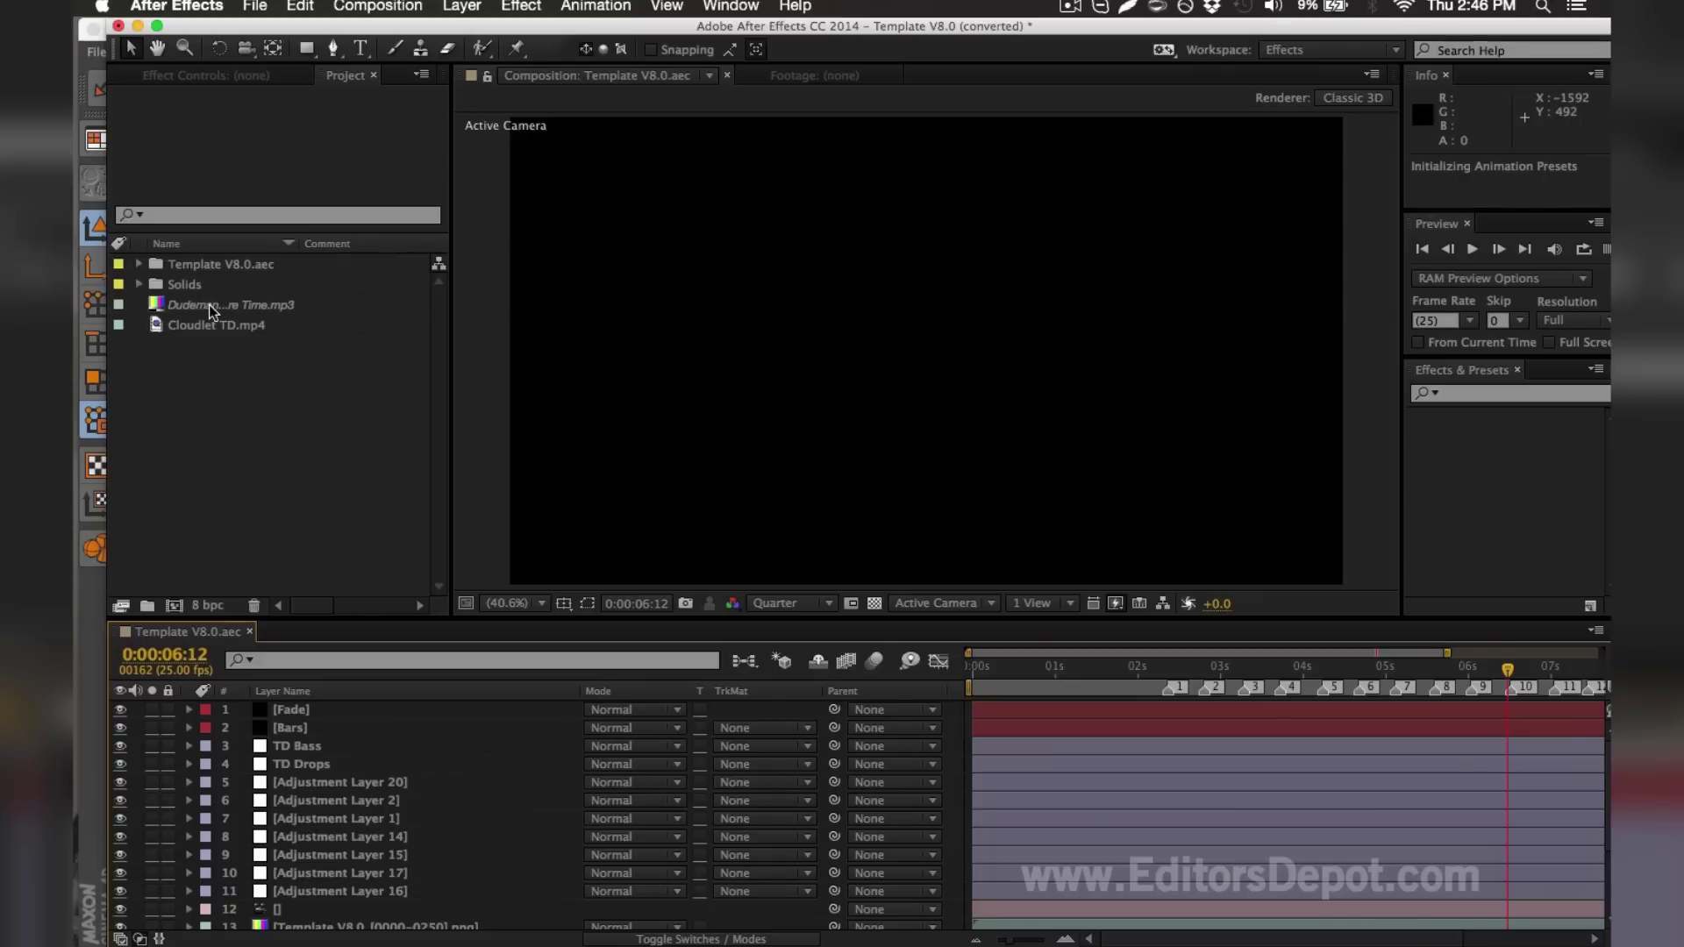
Step: Browse the Template folder via Replace Footage for the missing Dudeman - Adventure Time.mp3
click(183, 306)
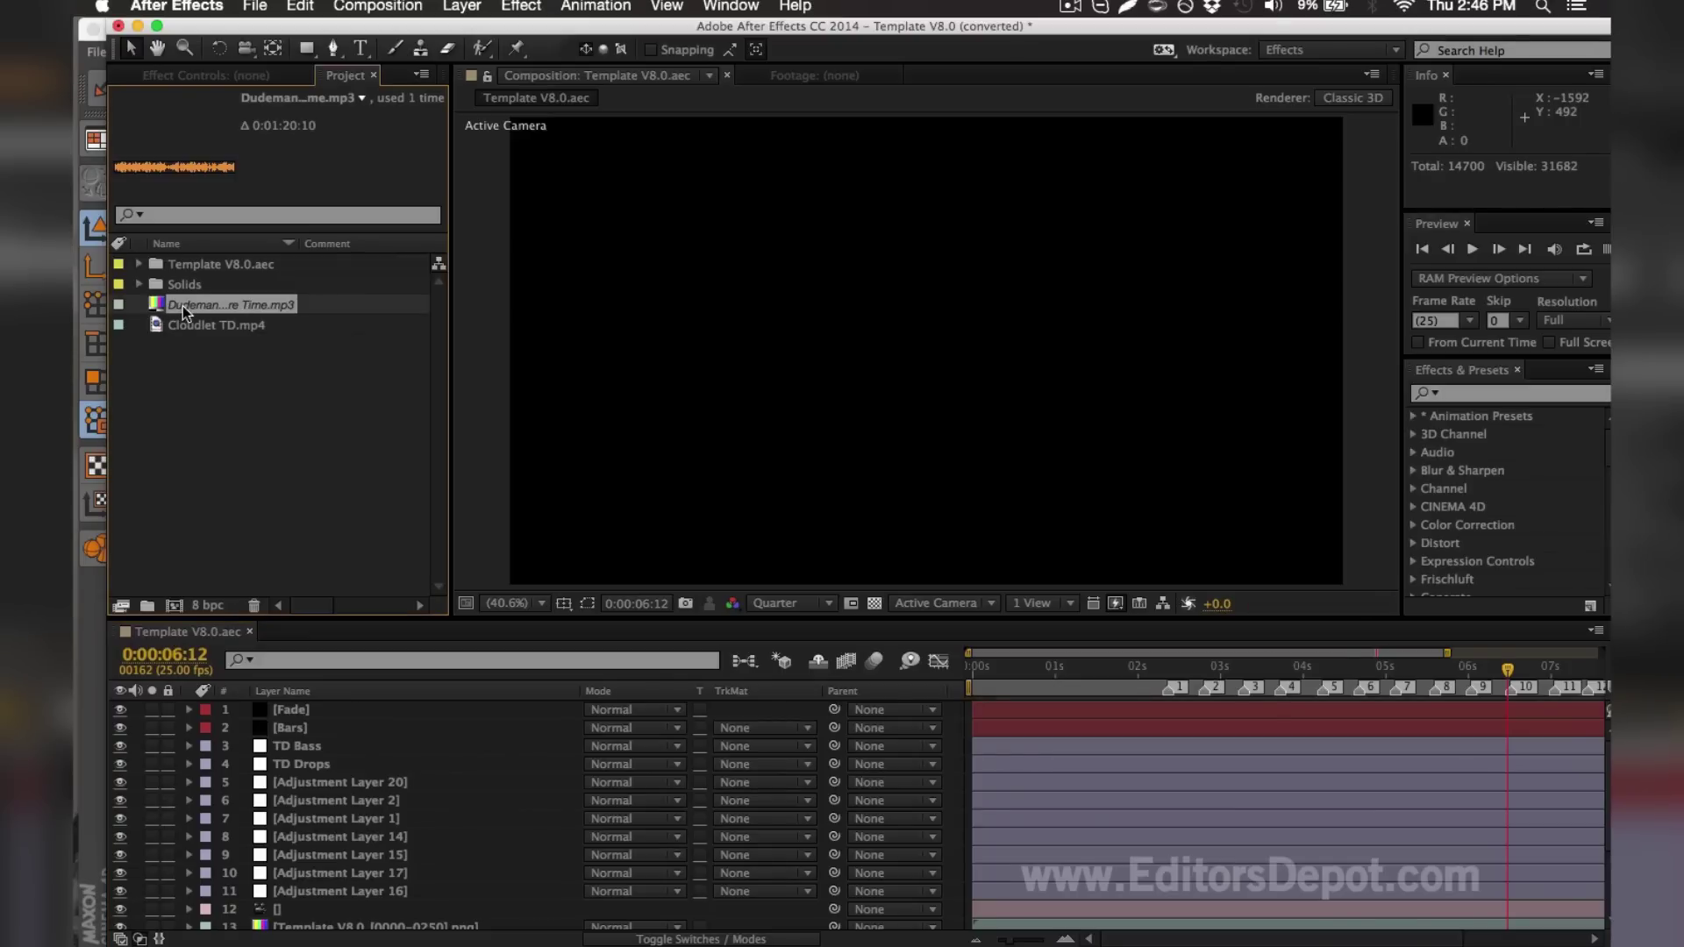
key(super+h)
click(481, 253)
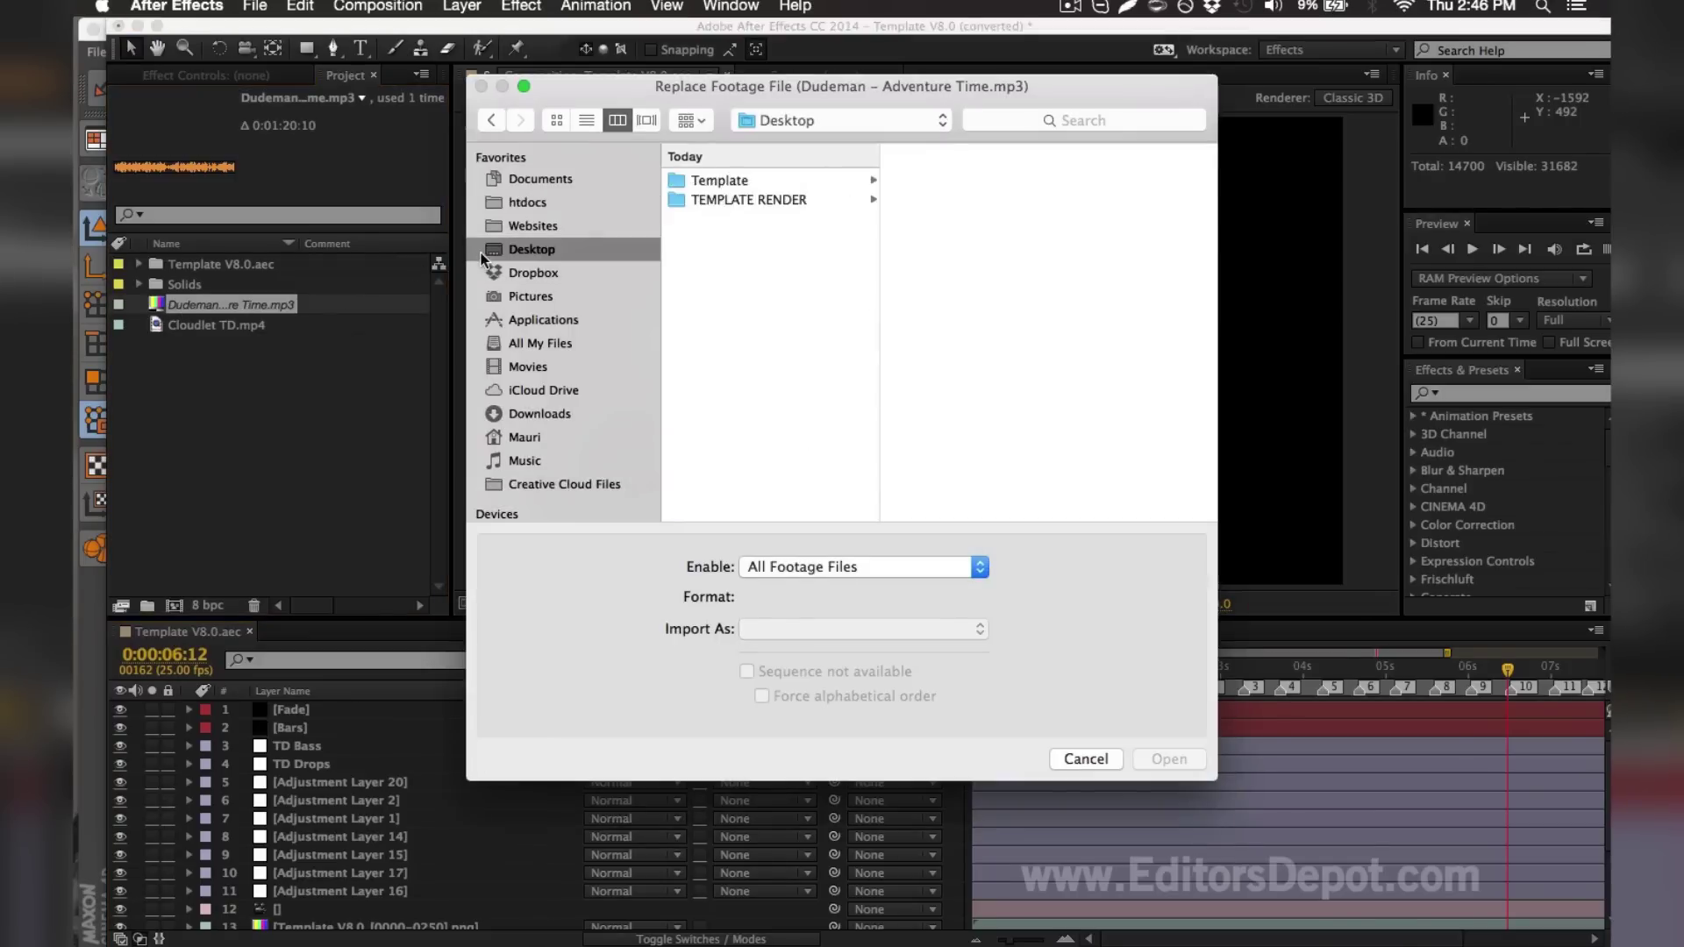
click(685, 179)
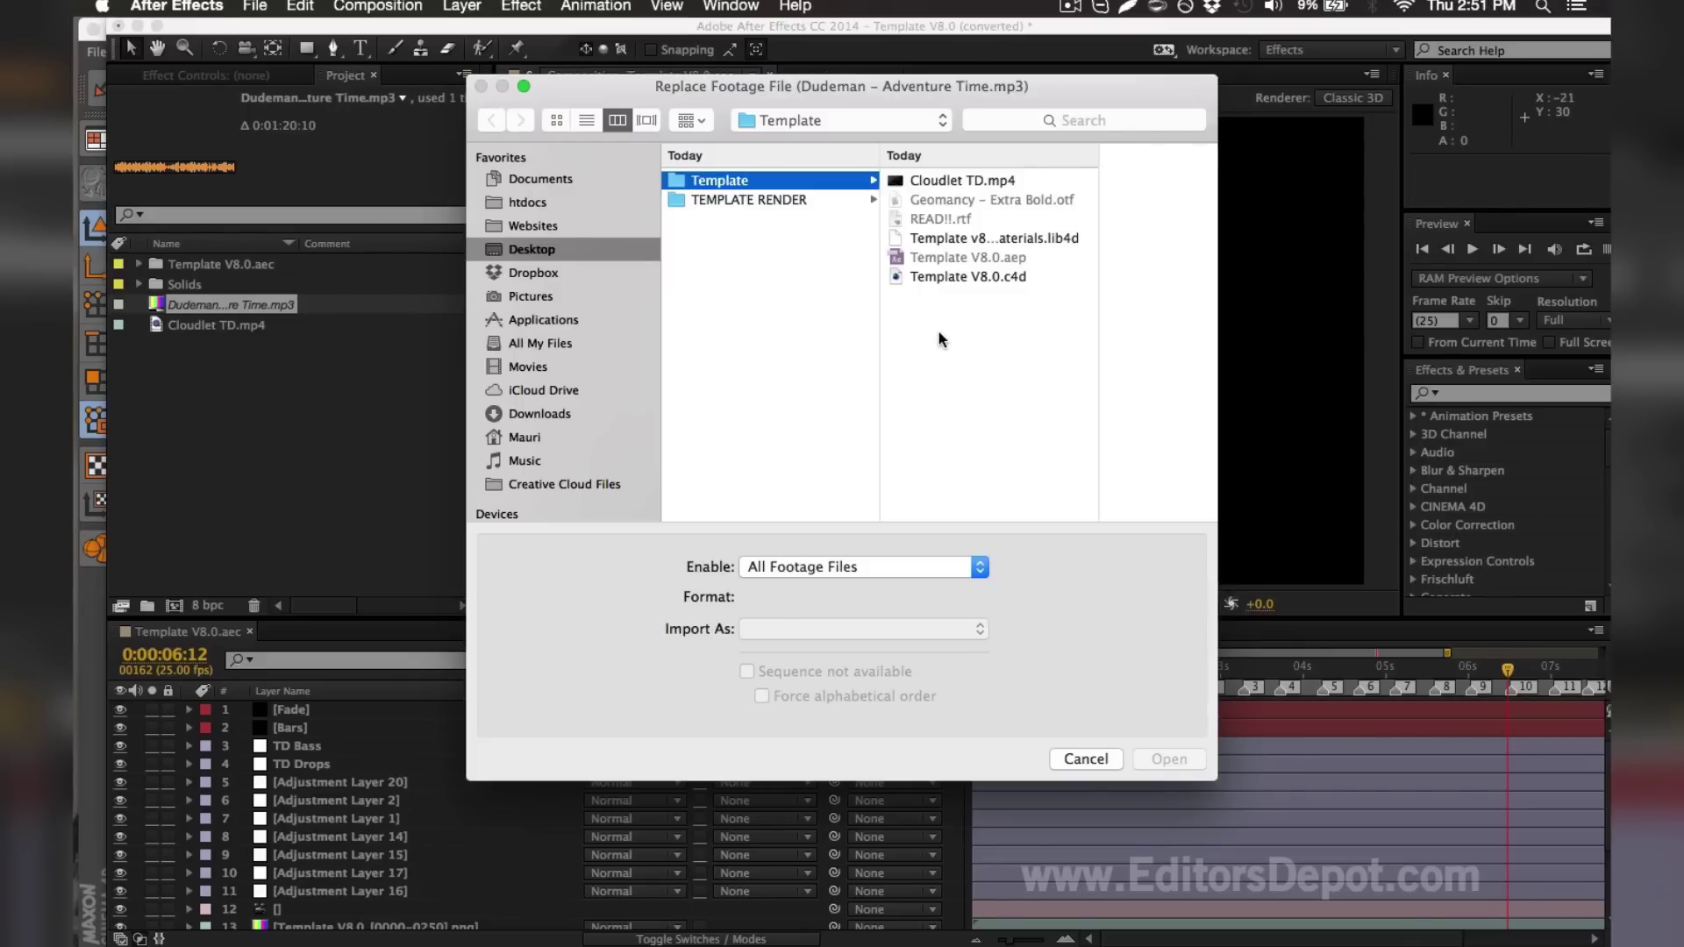
key(Escape)
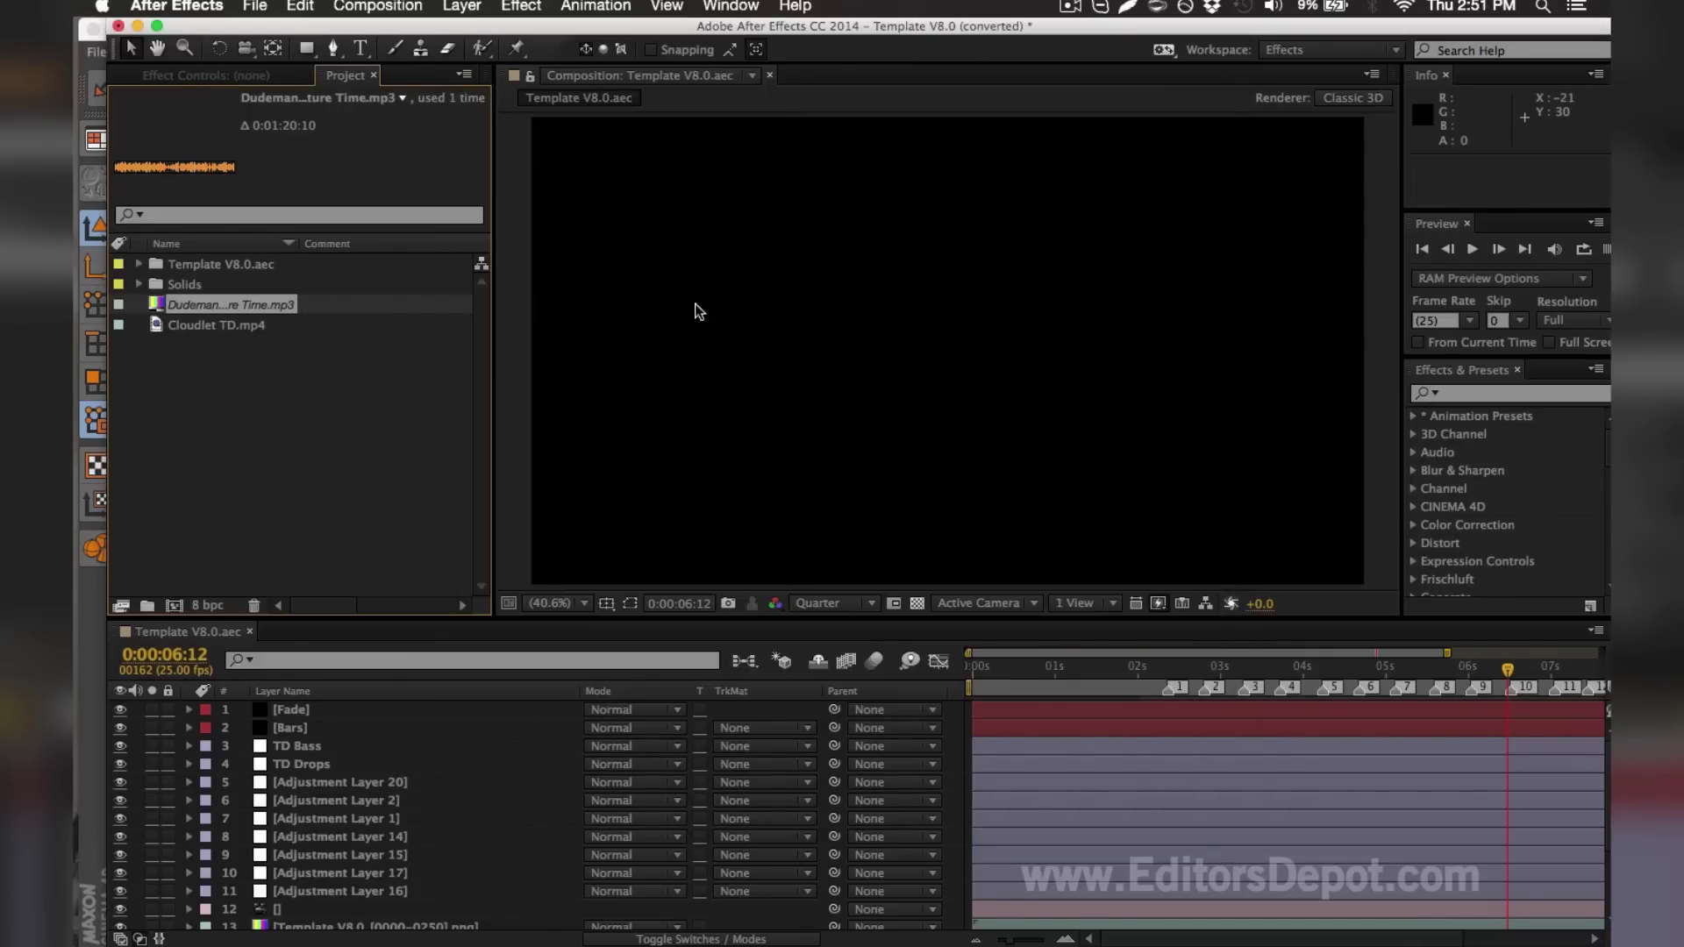
Step: Reload the mp3 footage so it relinks and confirm the audio item's name
right_click(297, 307)
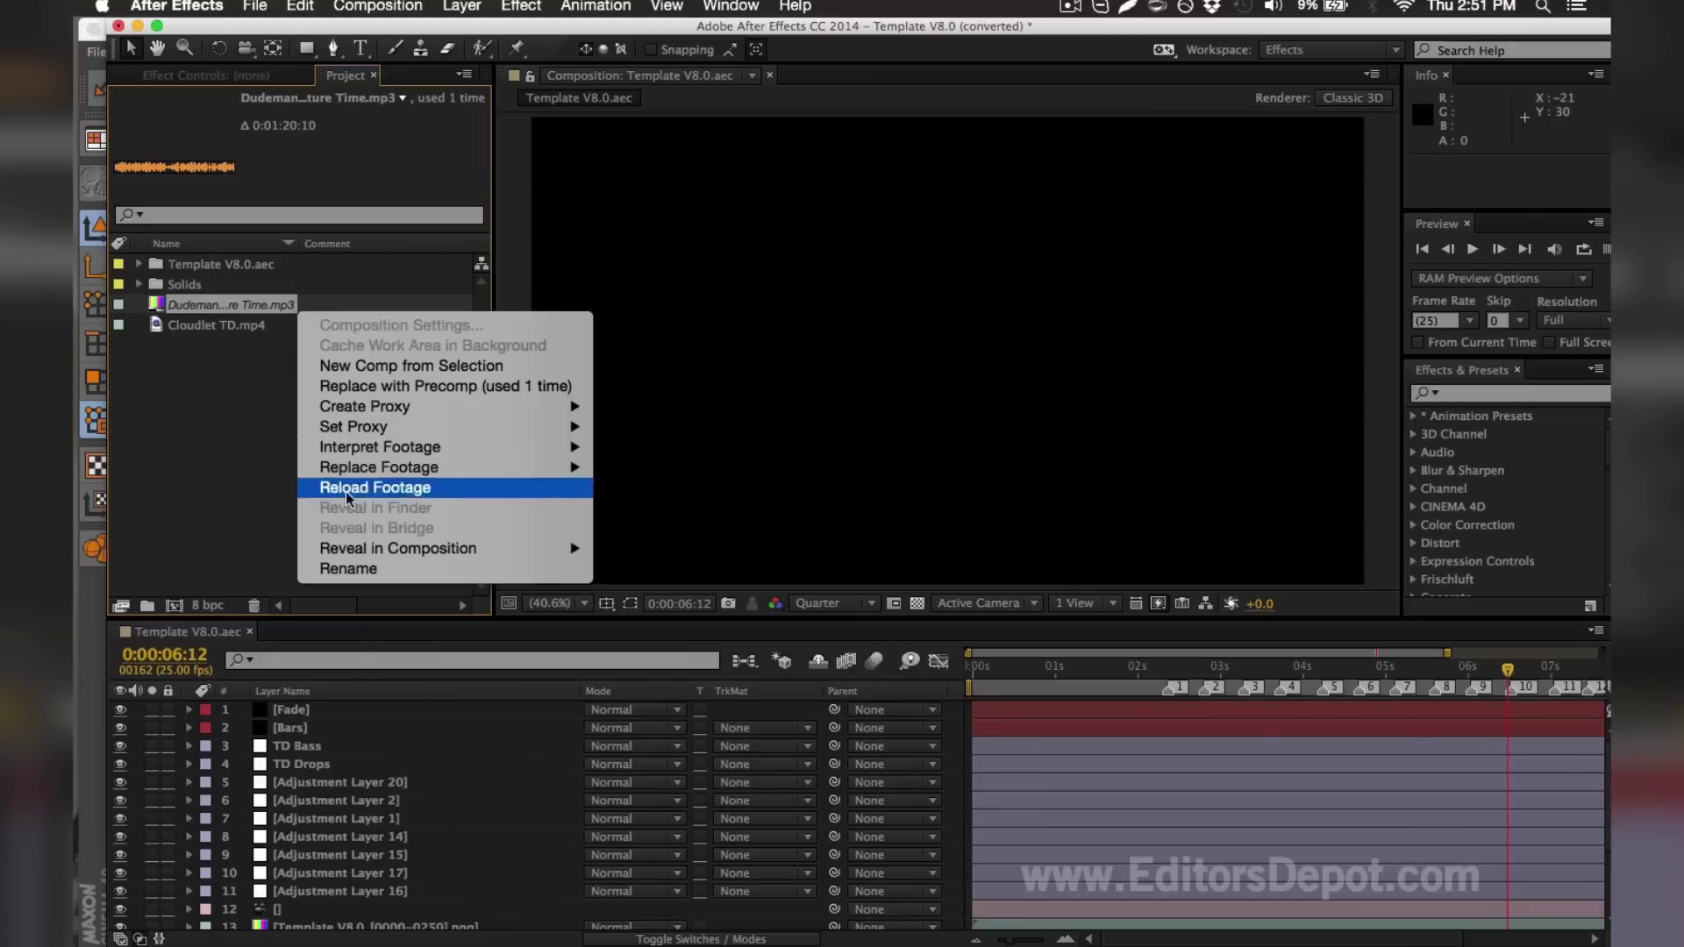
click(360, 566)
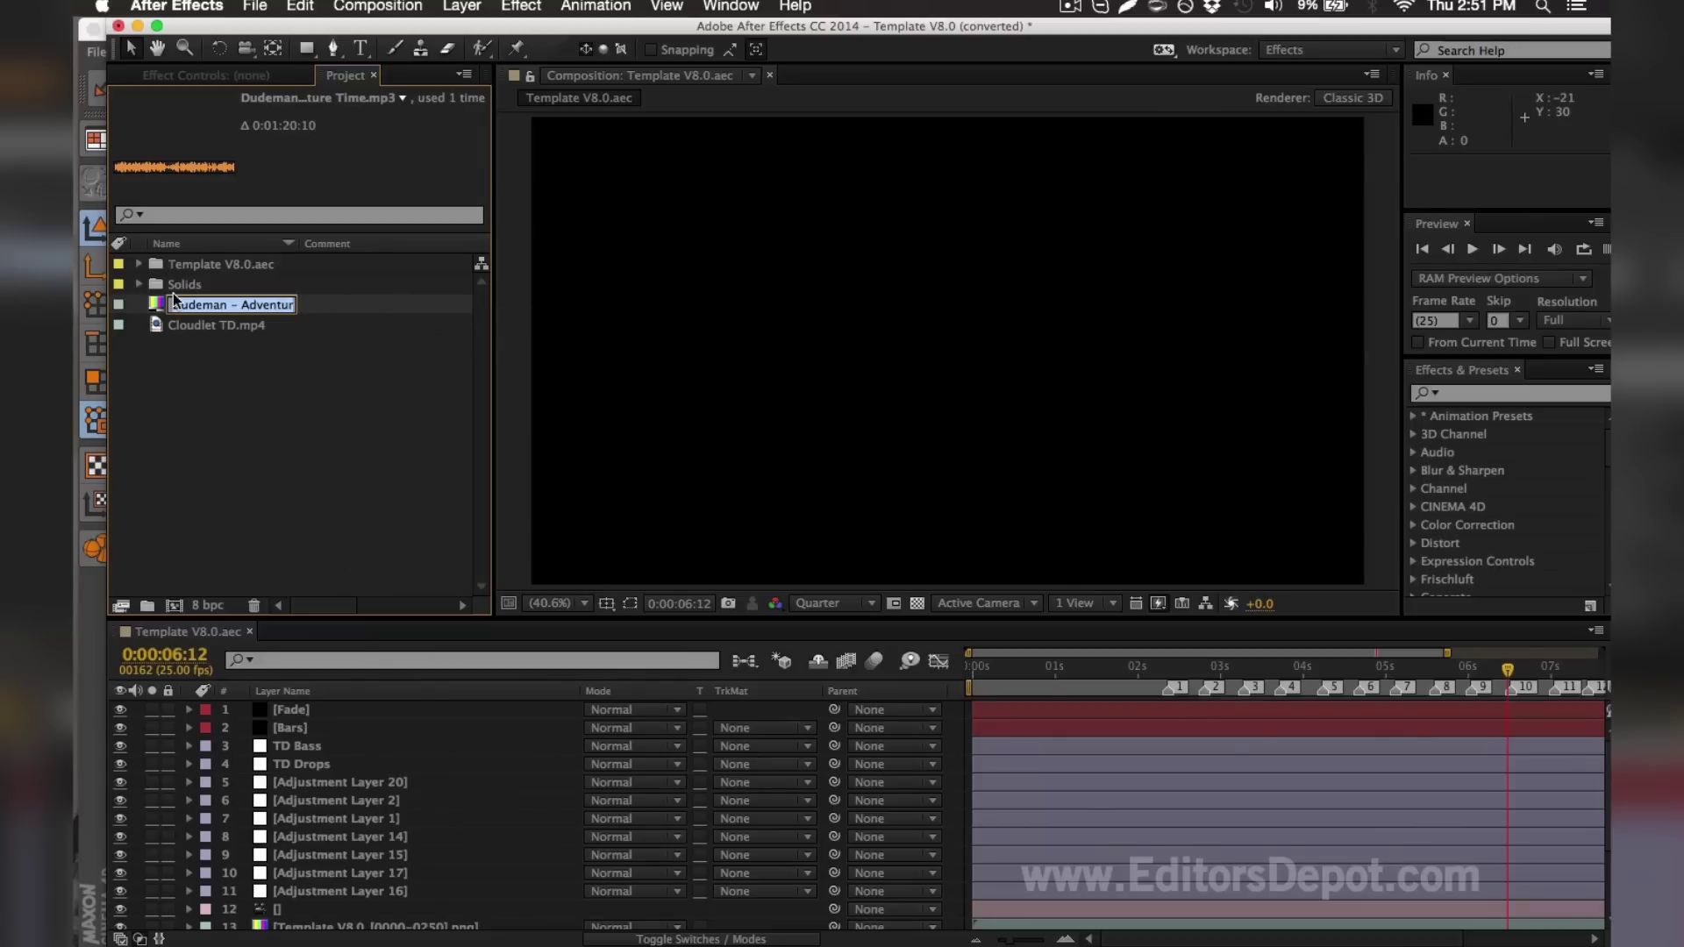
drag(184, 304, 295, 304)
click(333, 309)
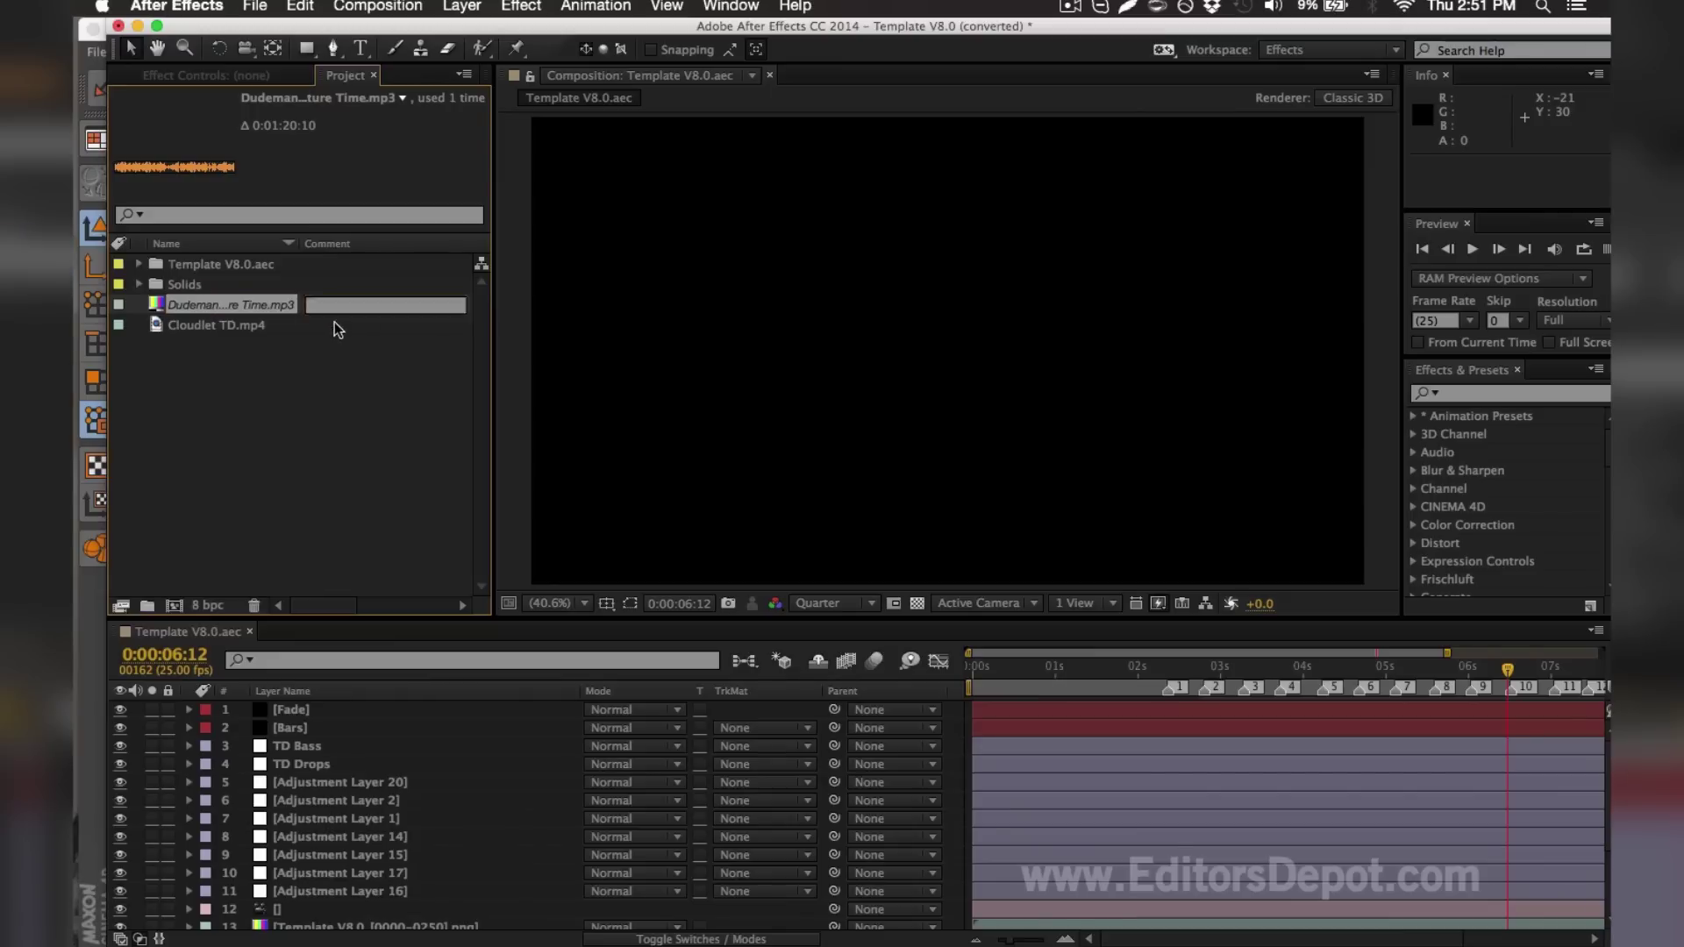
click(338, 386)
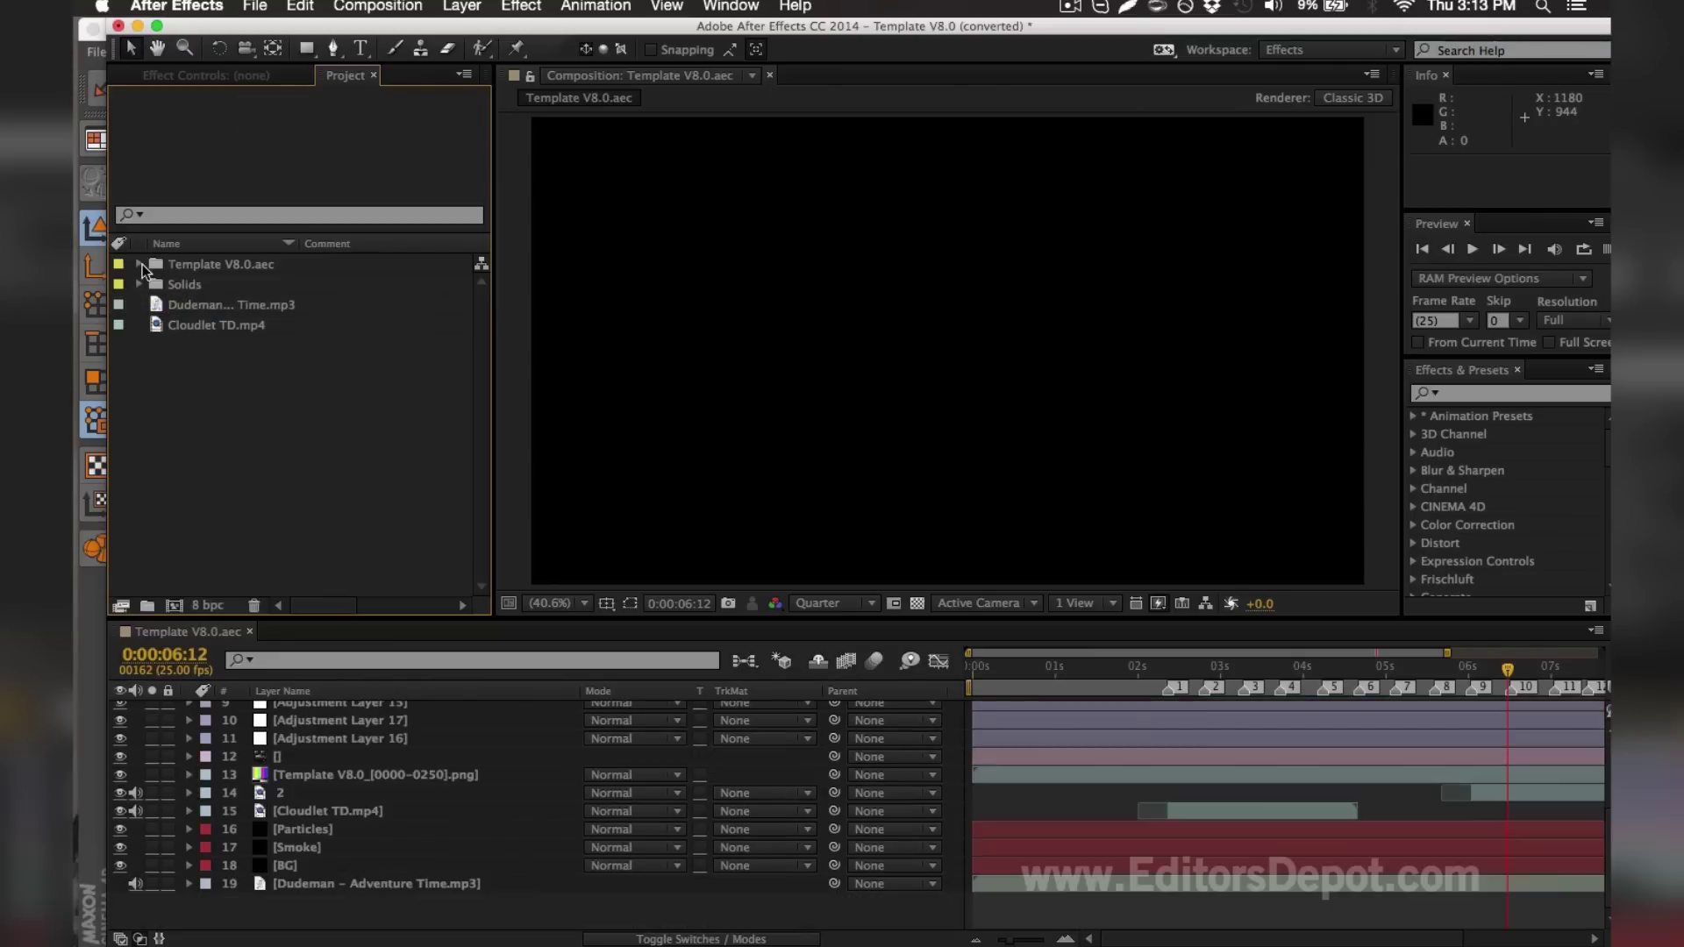
Step: Select the placeholder PNG footage in the Template V8.0.aec folder and start Replace Footage
click(182, 307)
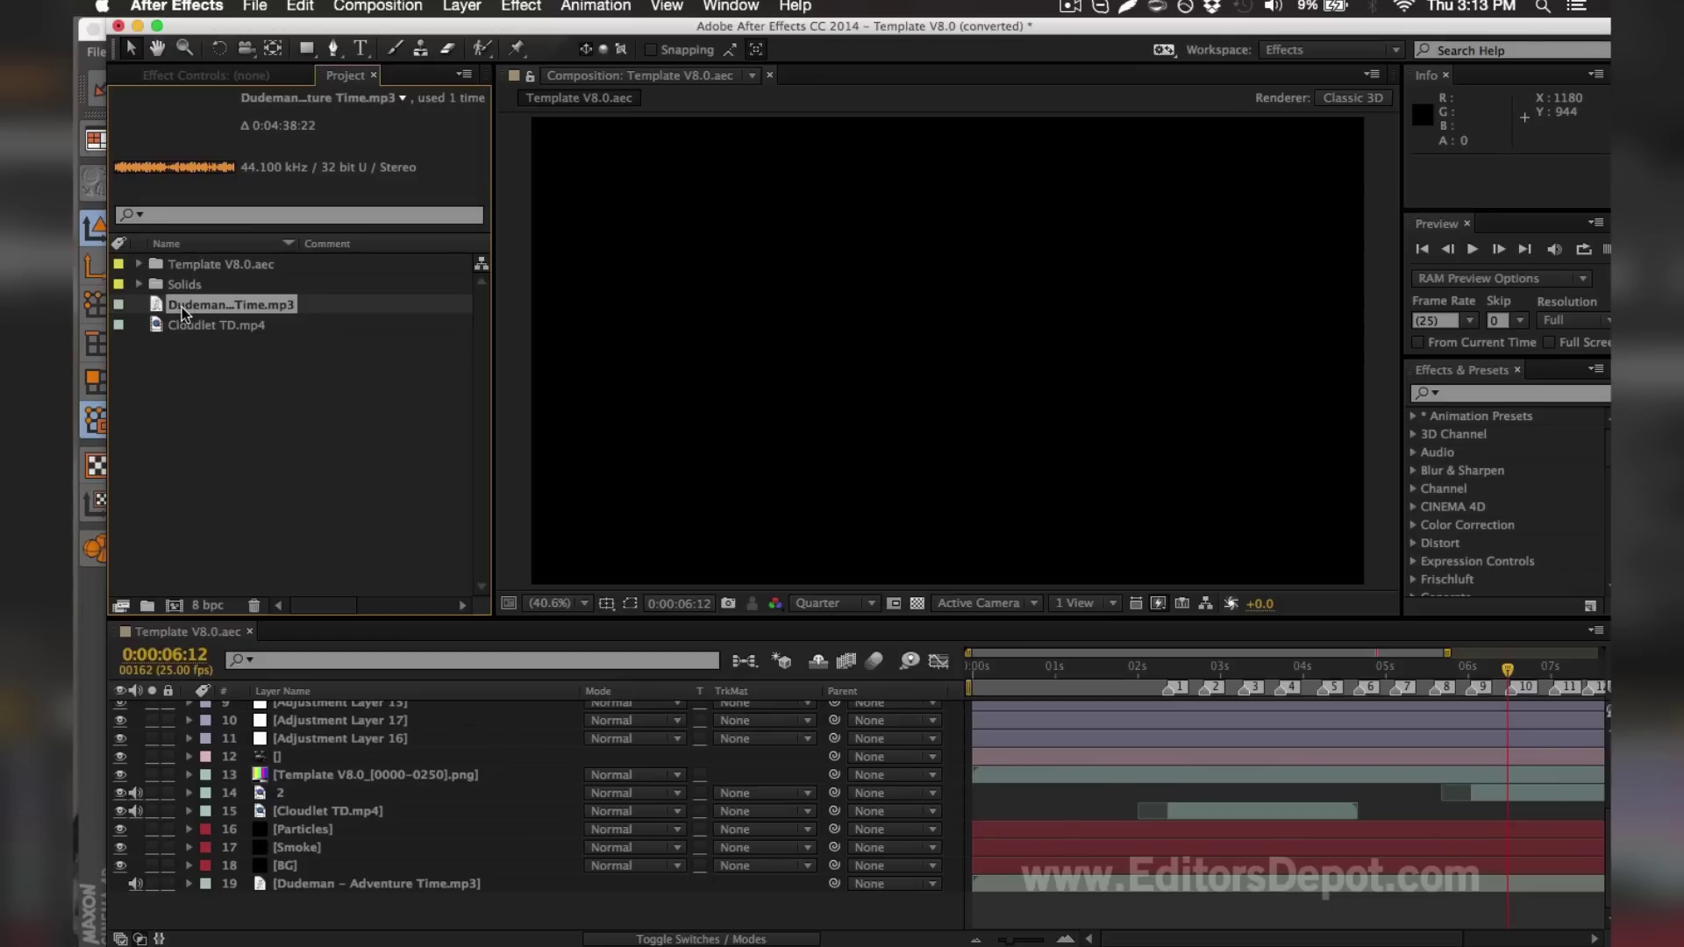
click(141, 263)
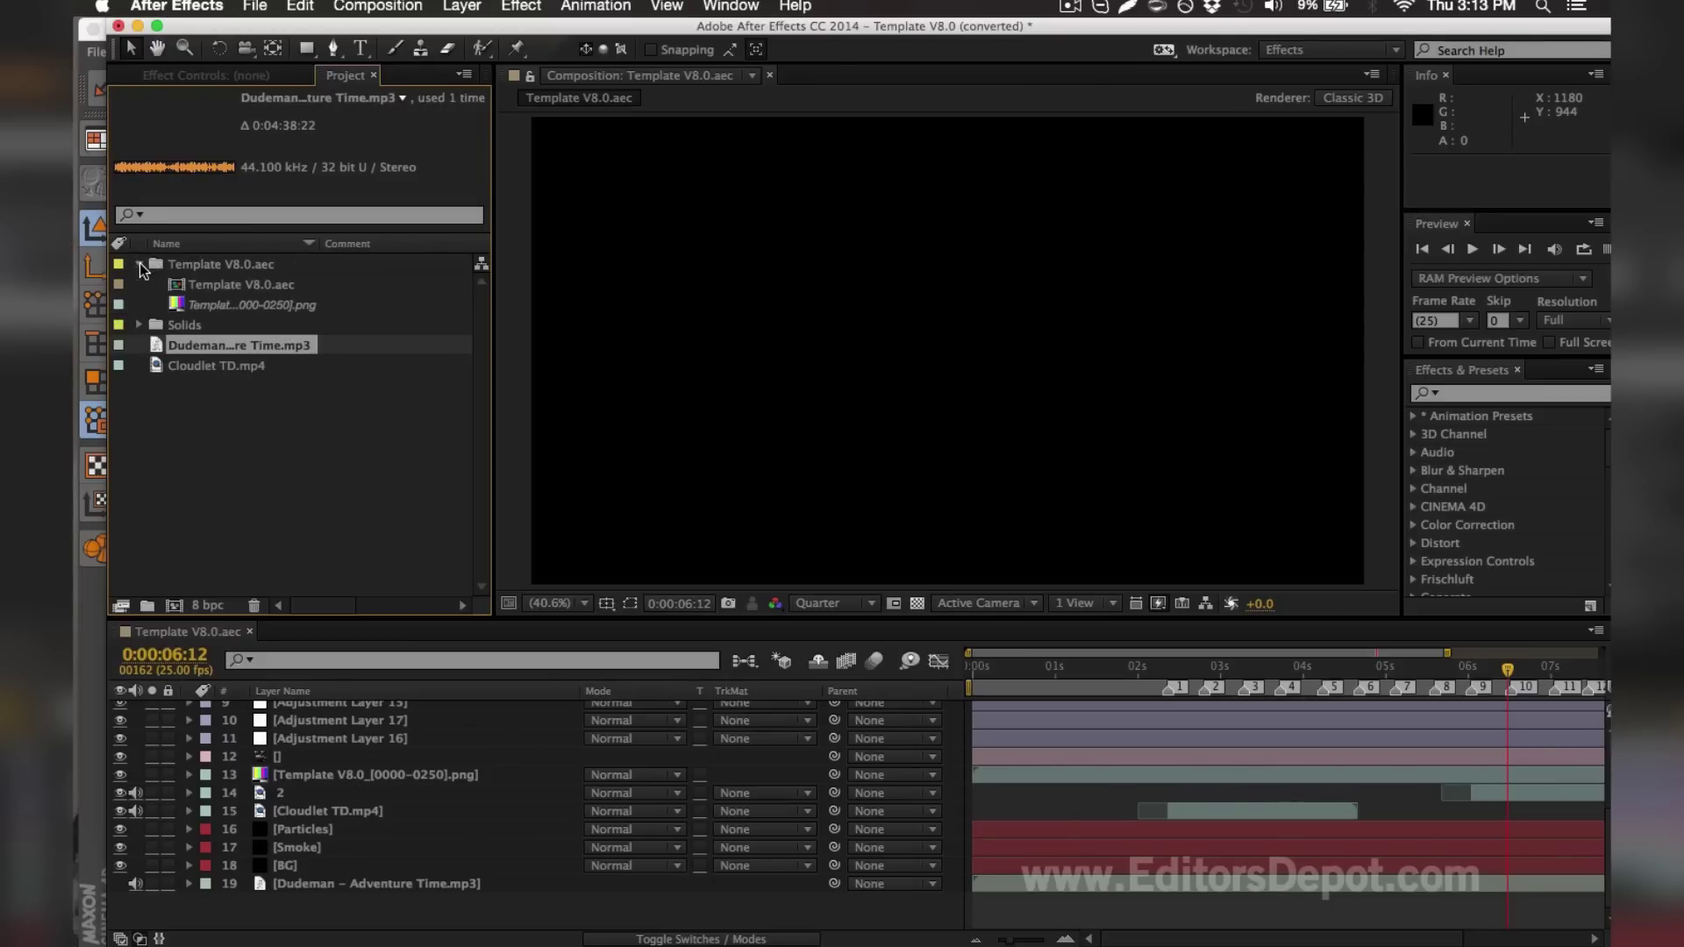
click(243, 304)
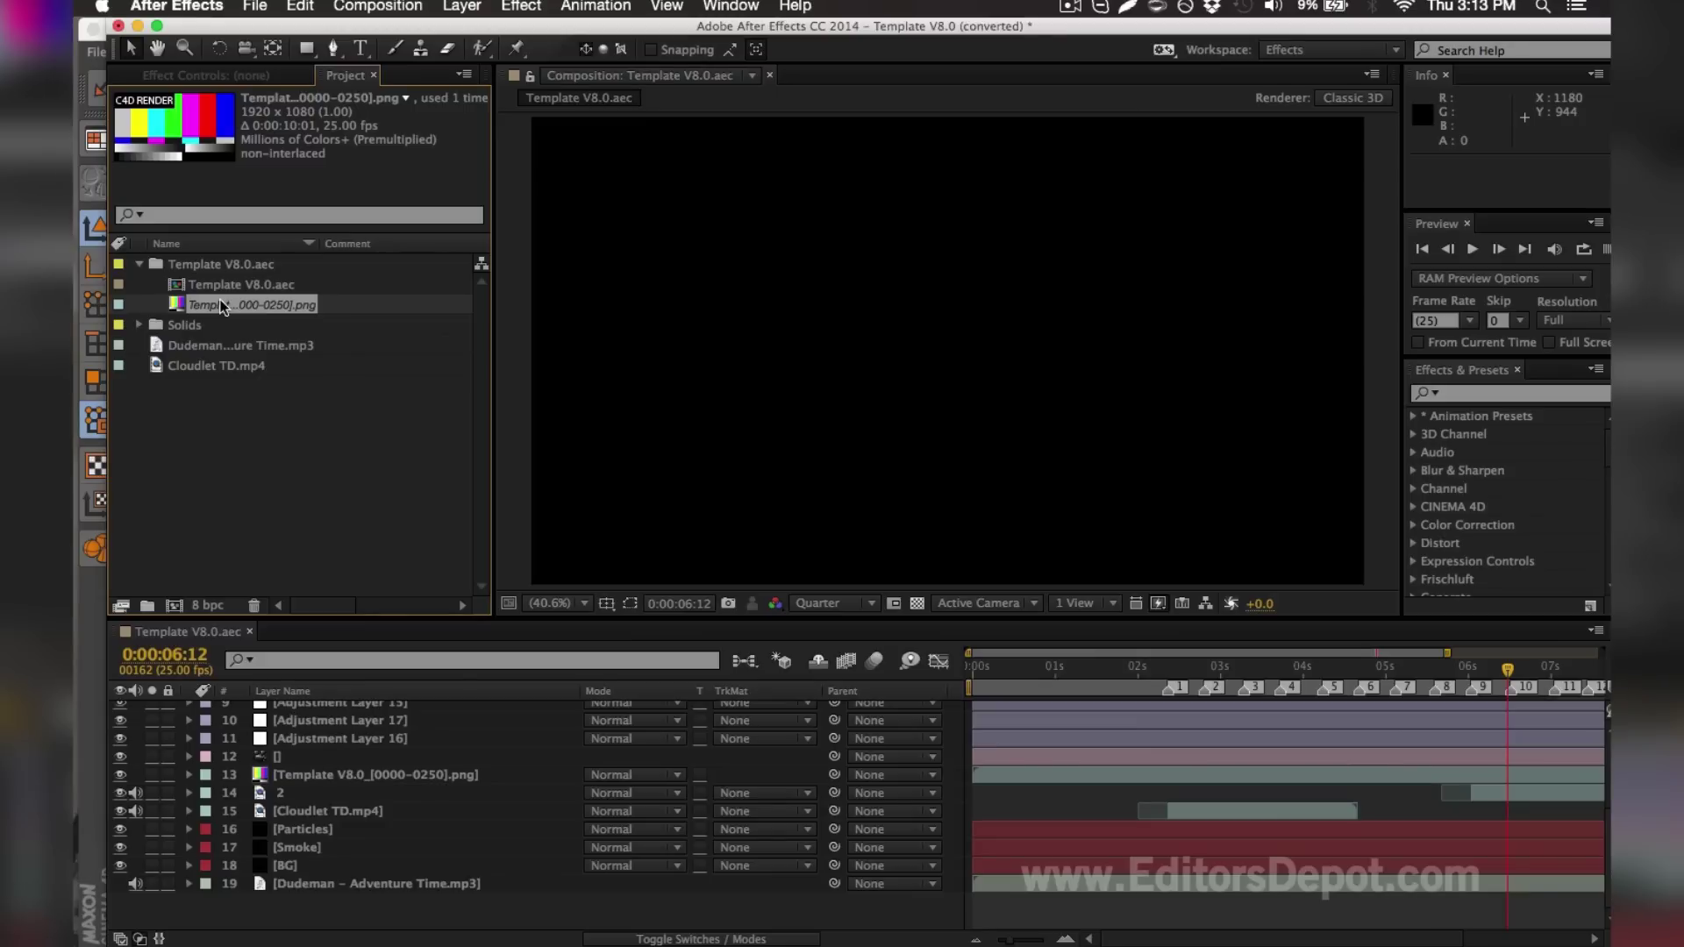
key(super+h)
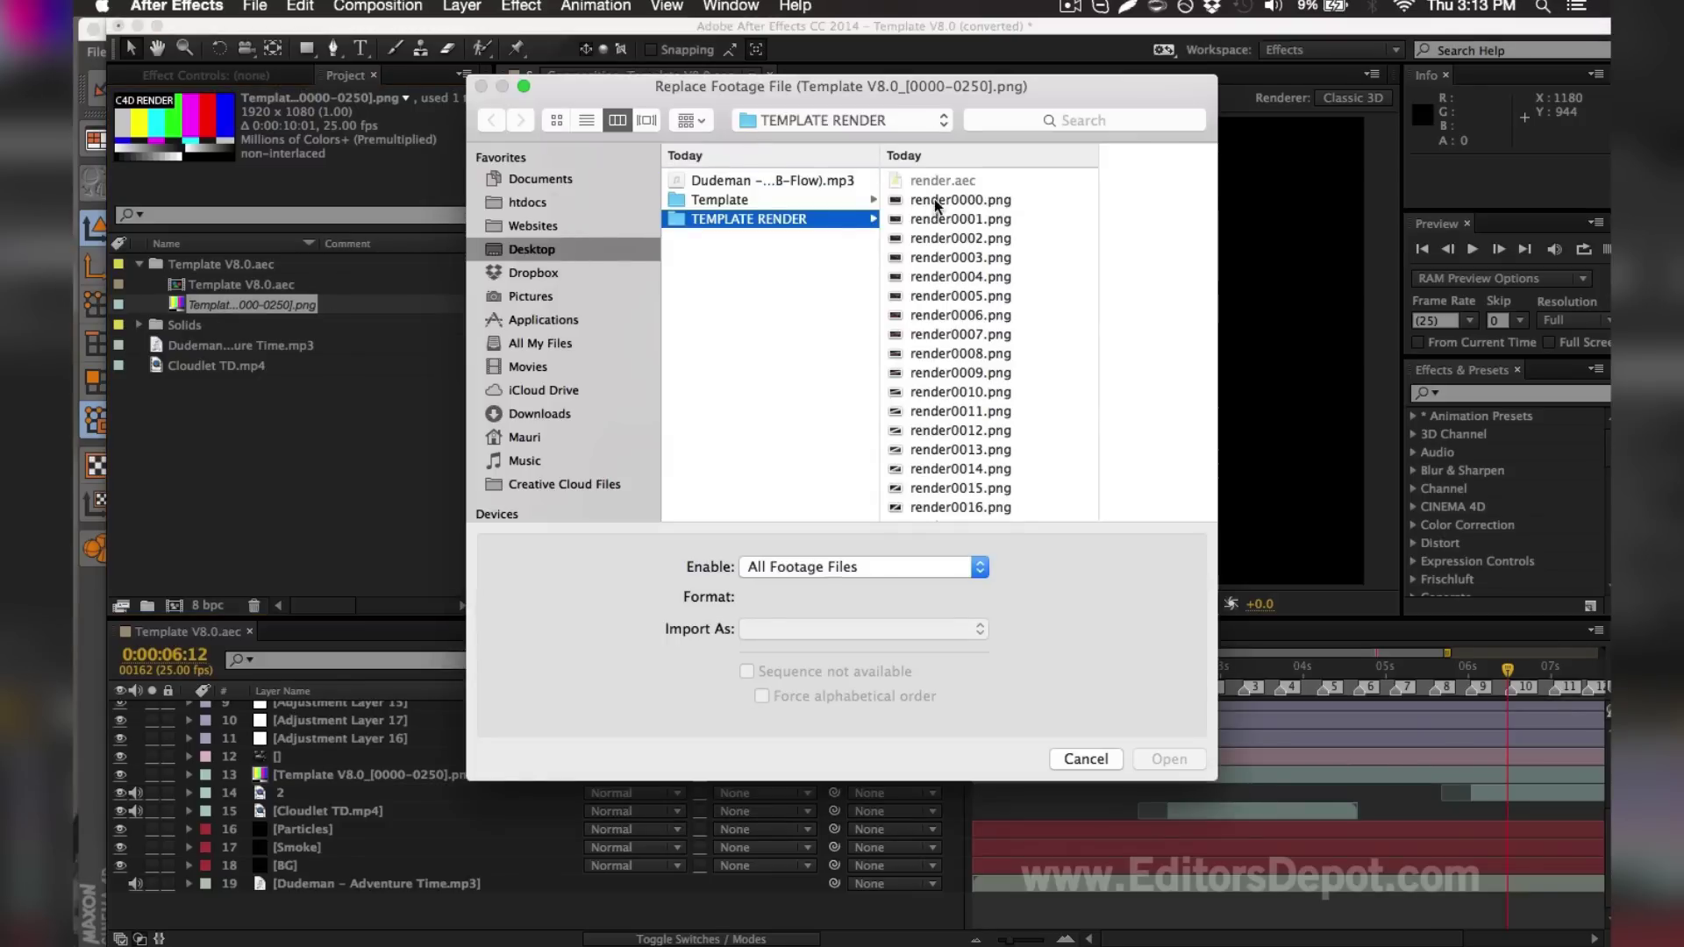
Step: Replace it with the render(0000-0250).png sequence imported as a PNG Sequence
click(954, 200)
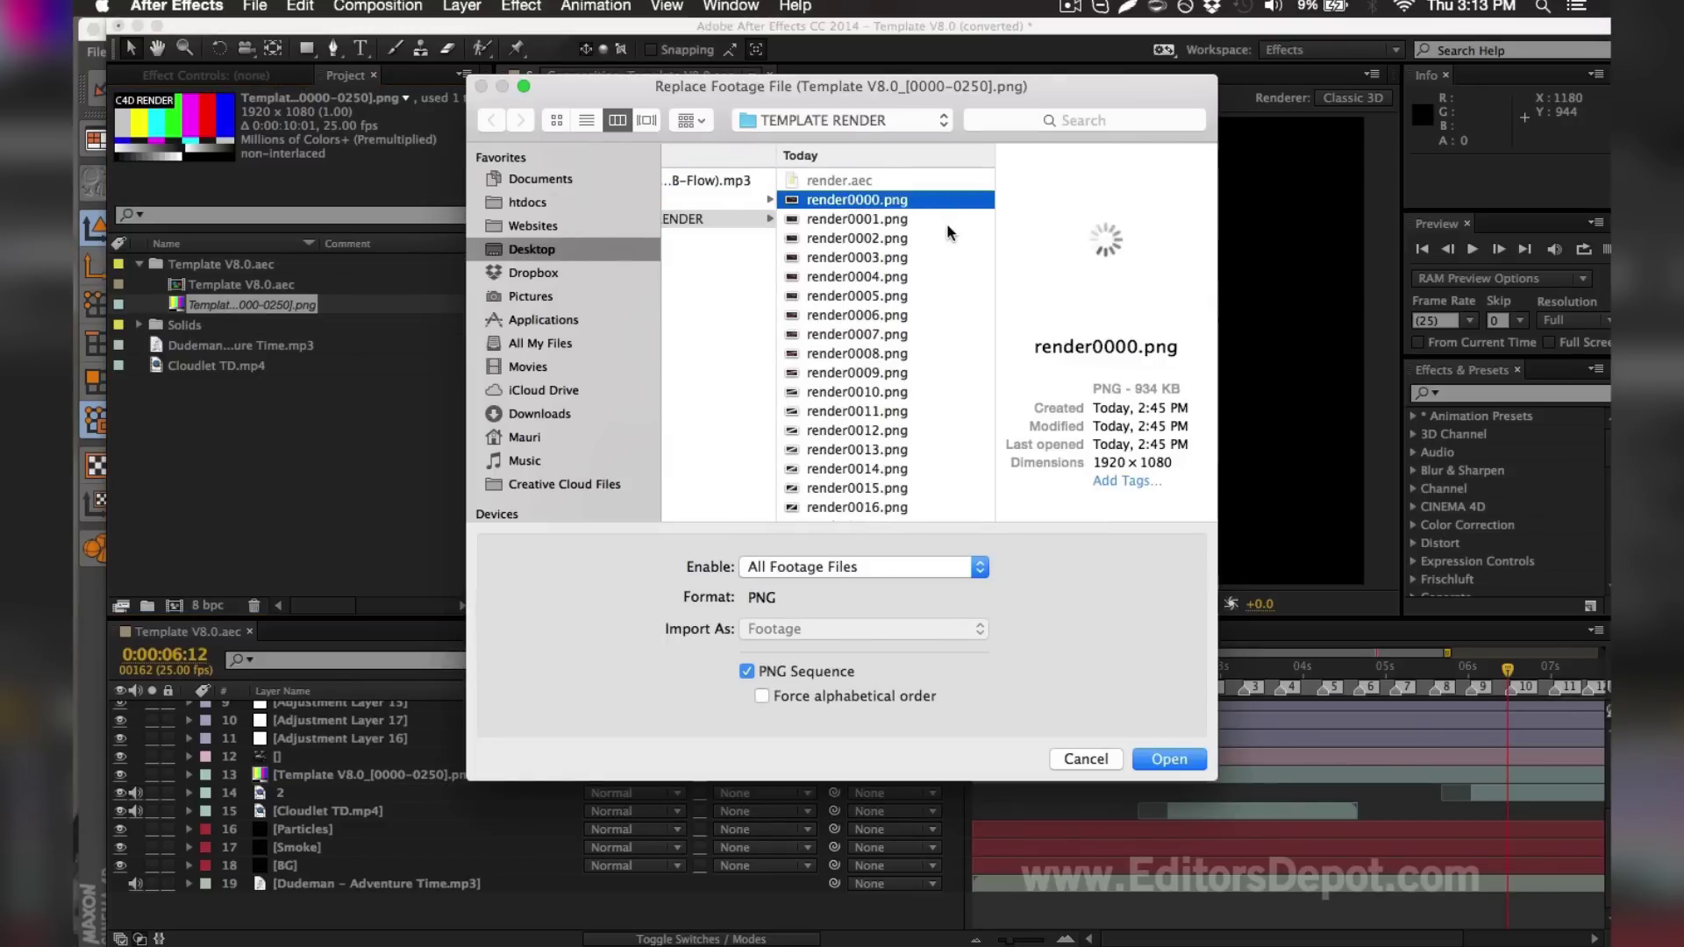
scroll(946, 222, down, 3)
drag(987, 180, 989, 581)
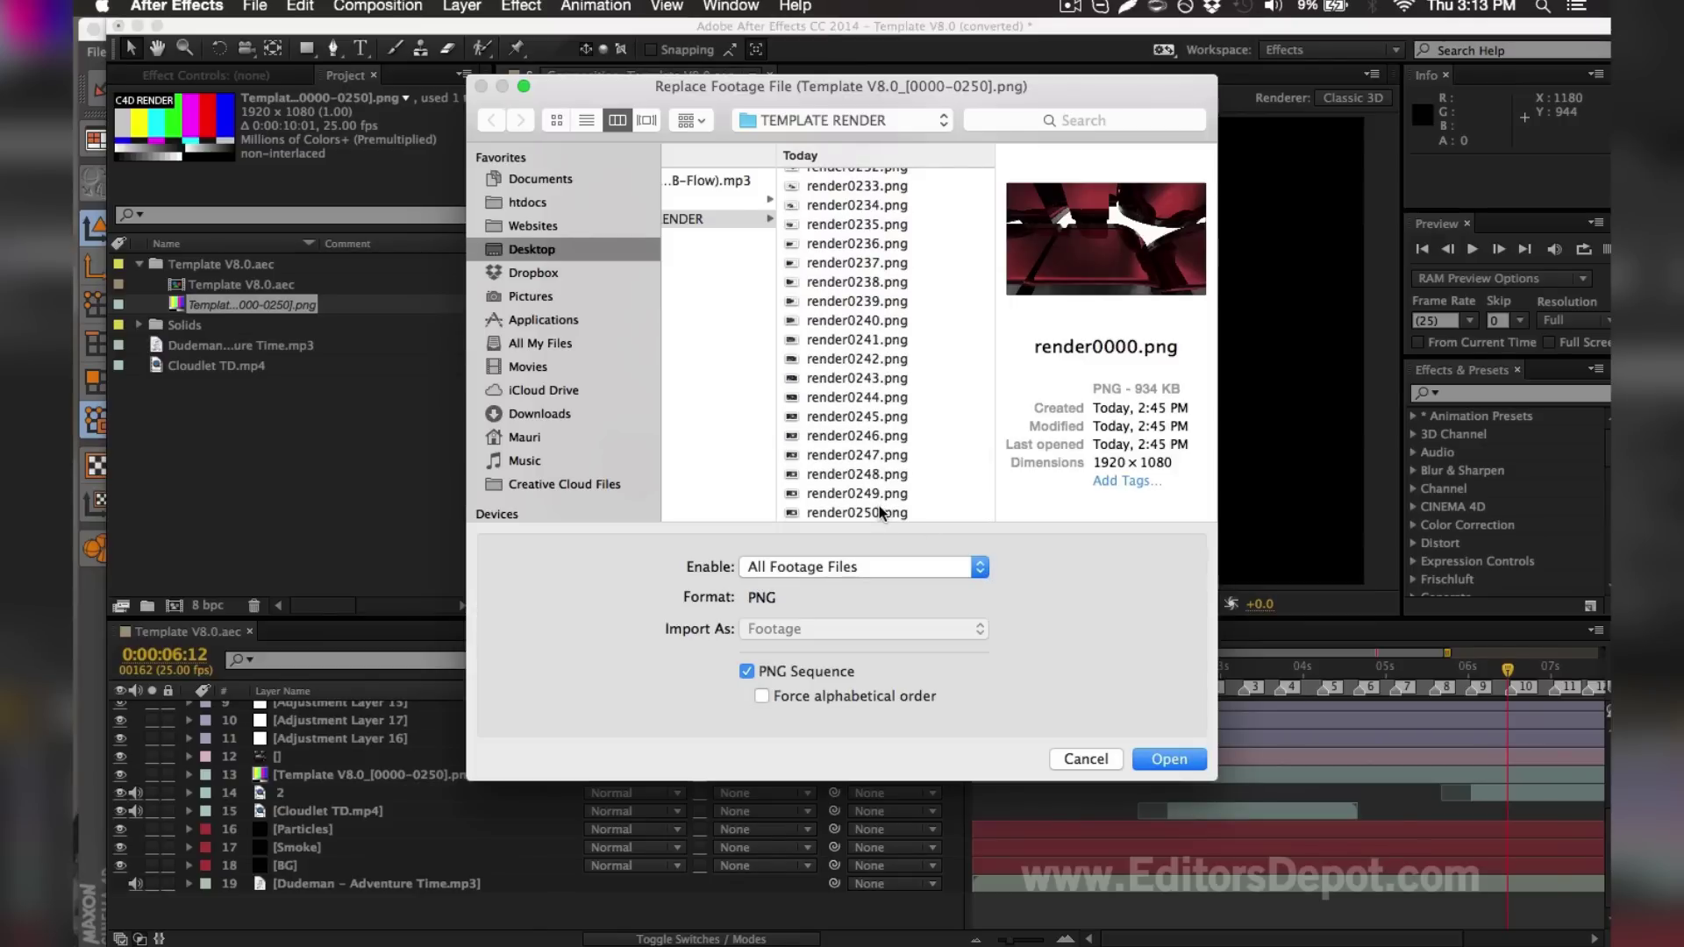
shift+click(882, 513)
scroll(872, 318, up, 2)
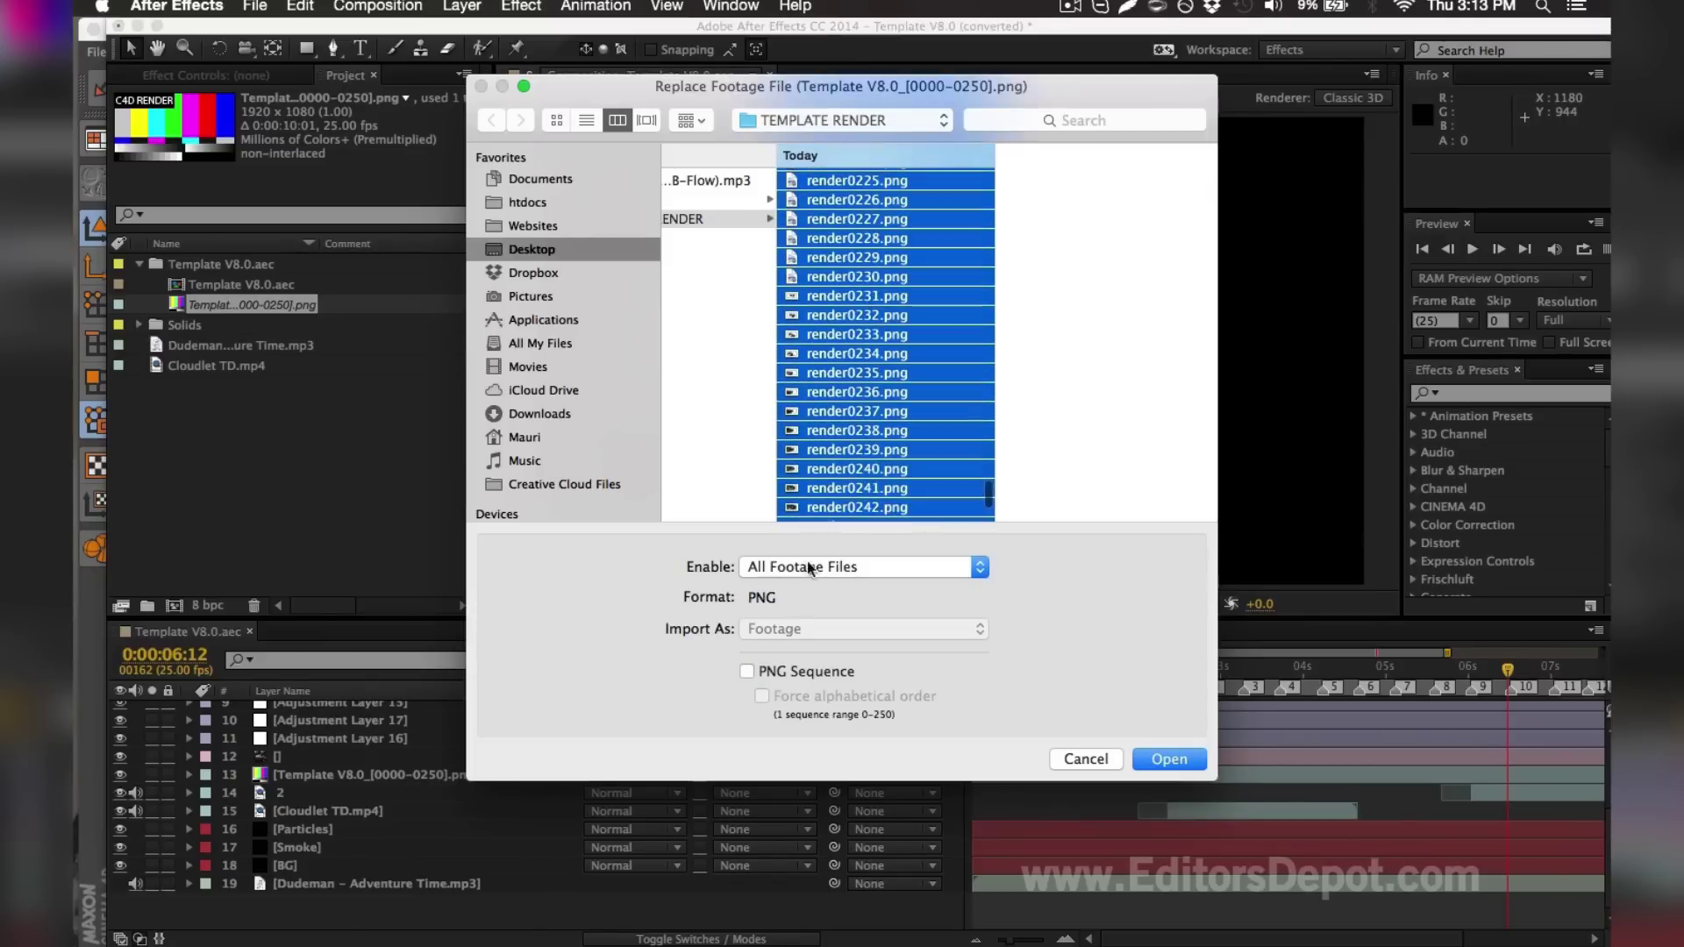
click(792, 668)
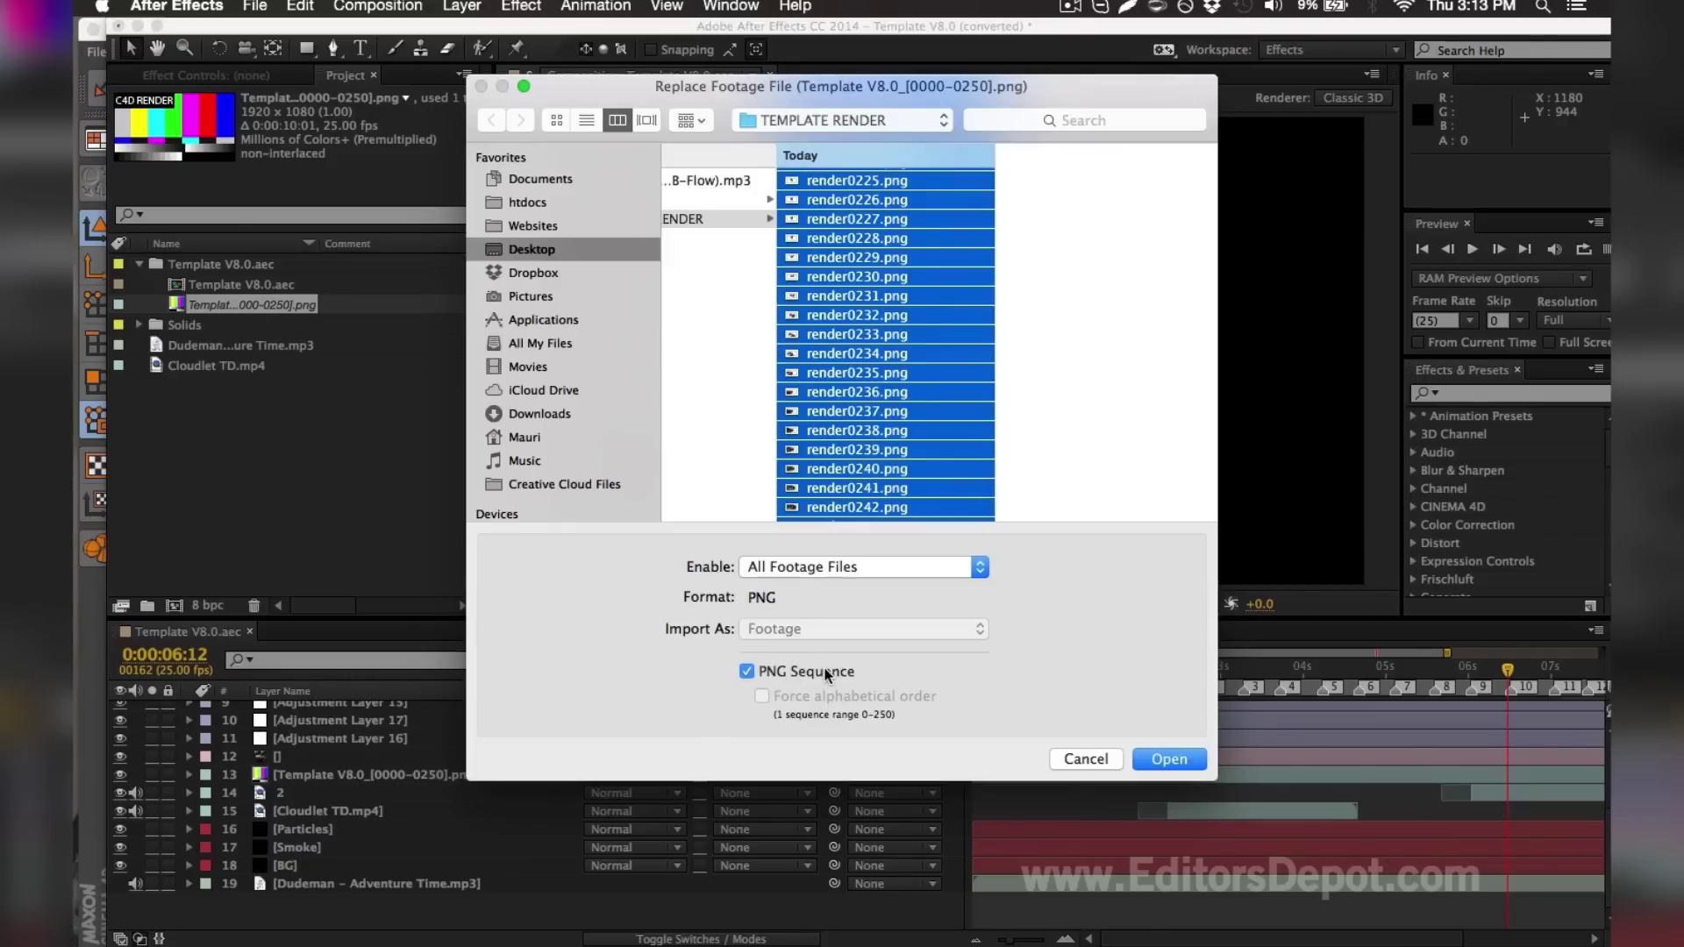
click(1182, 763)
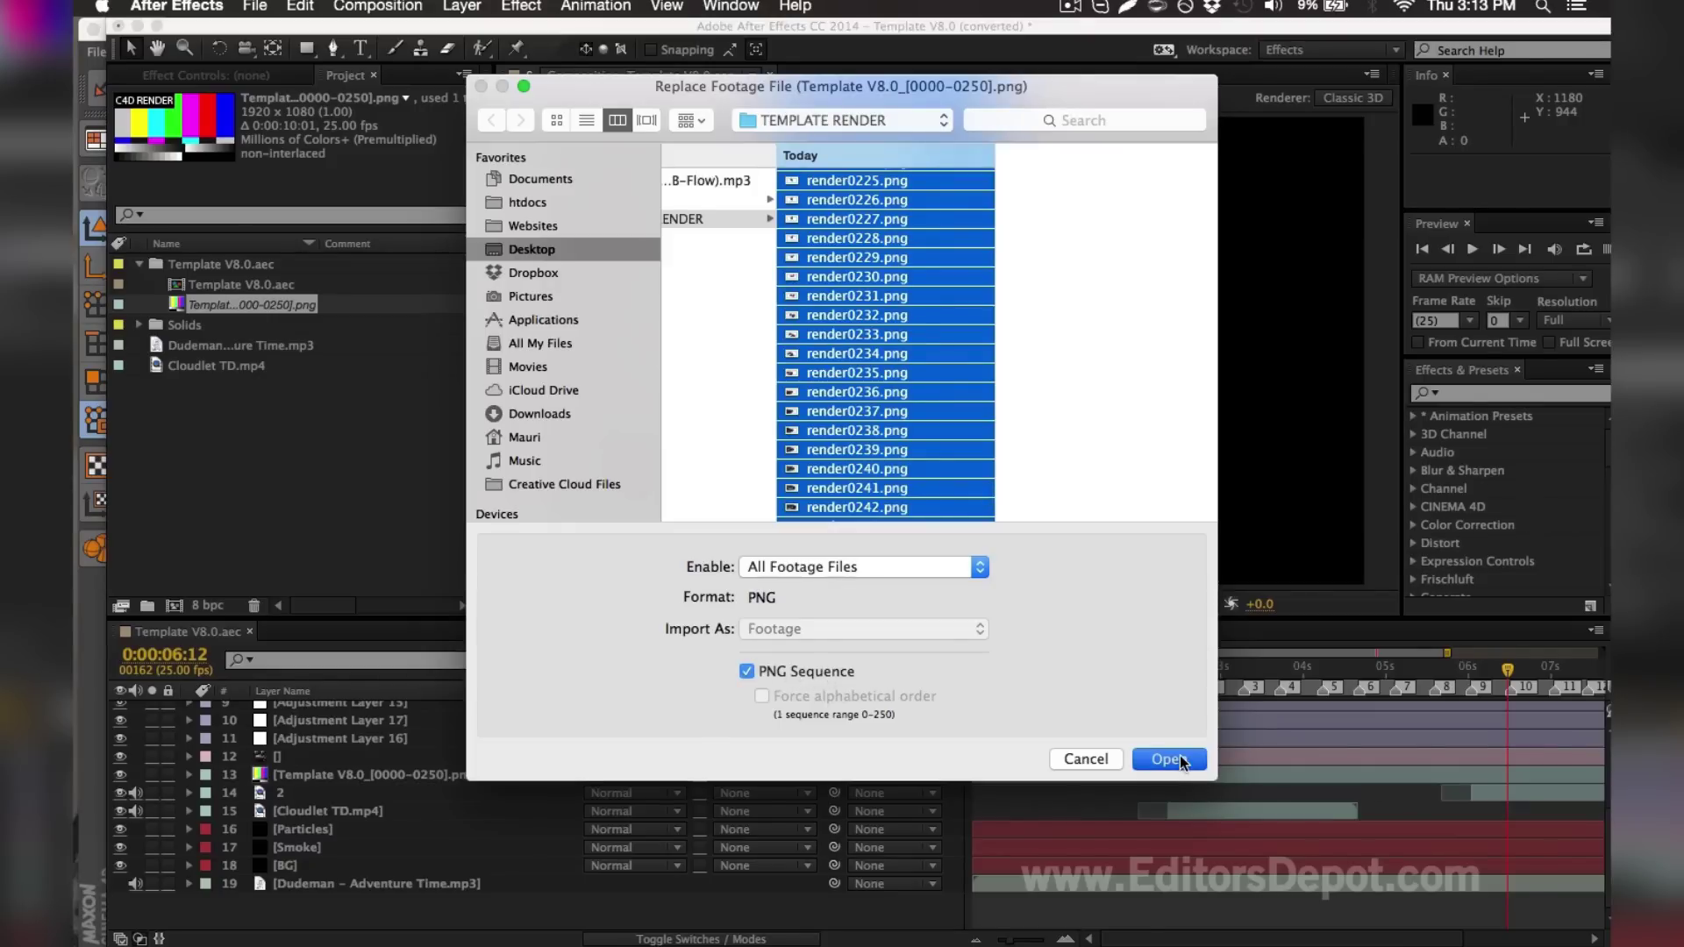
click(1182, 763)
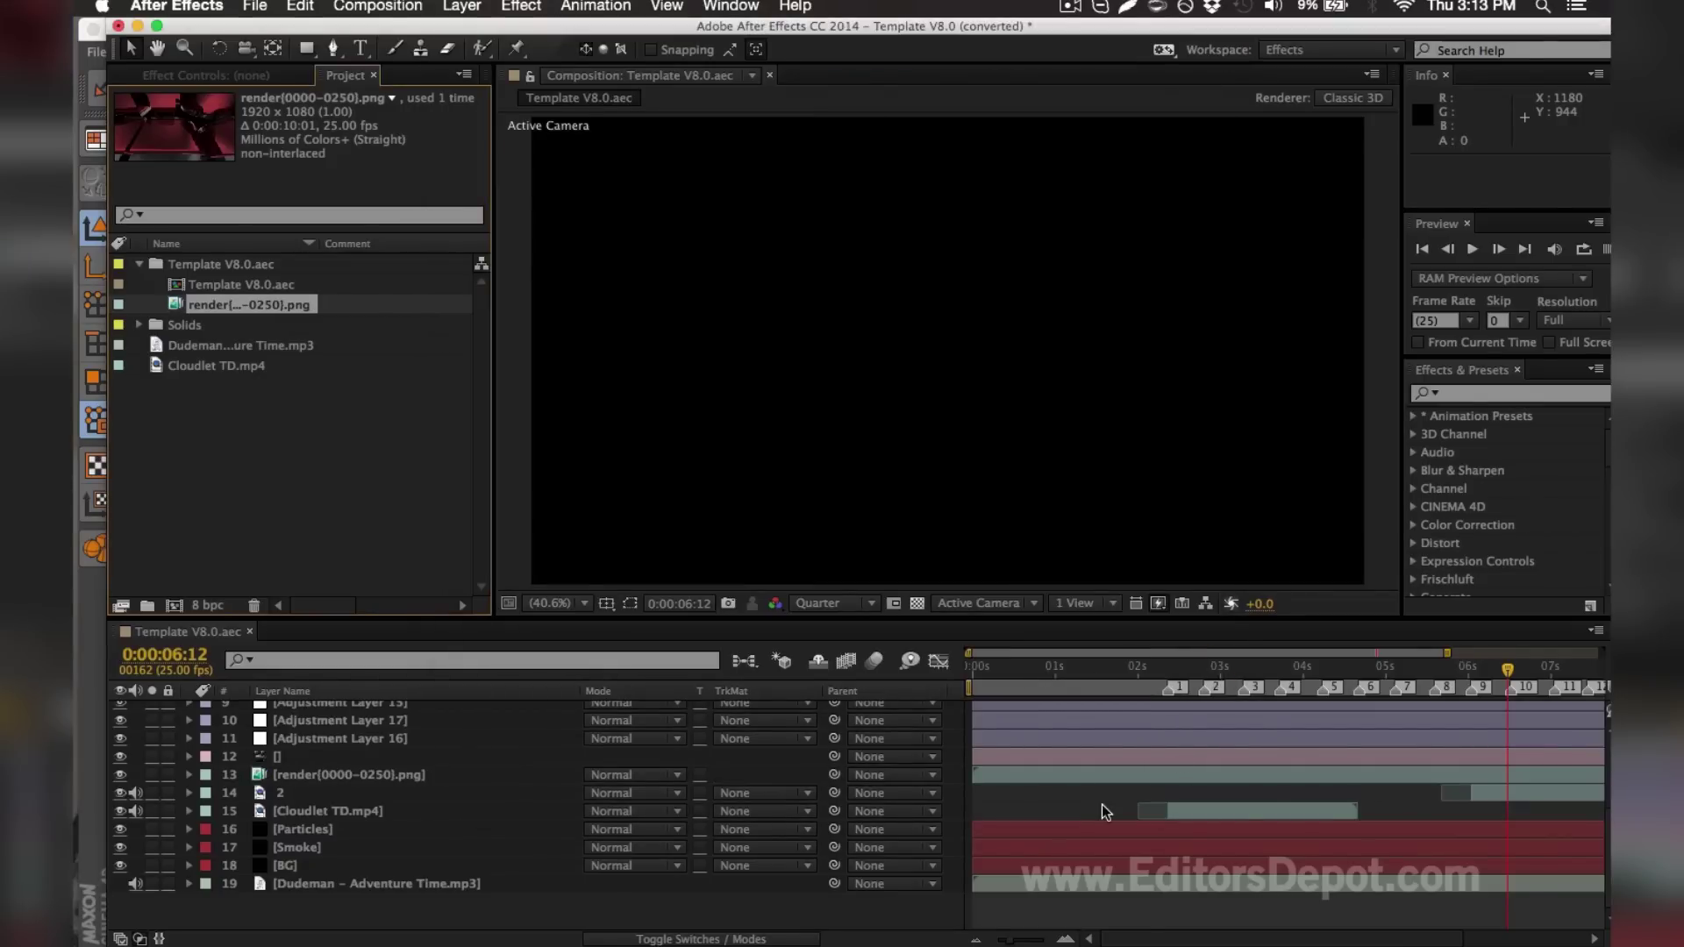
scroll(1101, 804, up, 2)
scroll(1076, 732, up, 1)
scroll(1078, 731, up, 1)
scroll(1066, 711, up, 2)
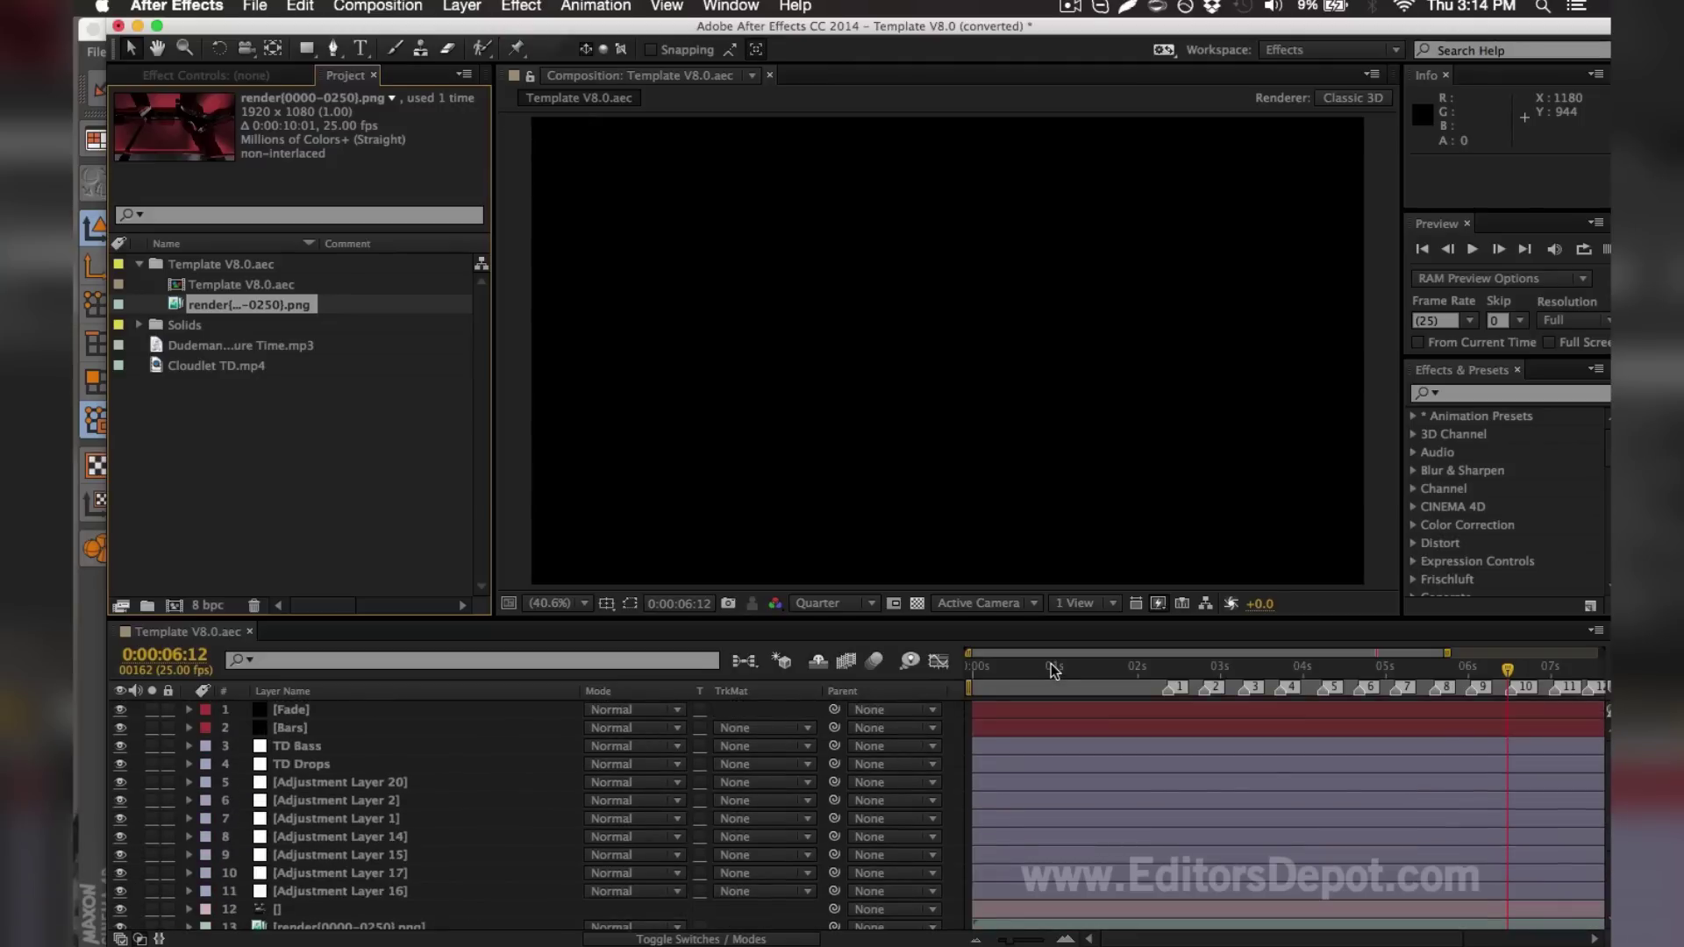
Step: Move to 0:00:02:04 and switch adjustment layers 5–11 off to view the bare render
click(1068, 666)
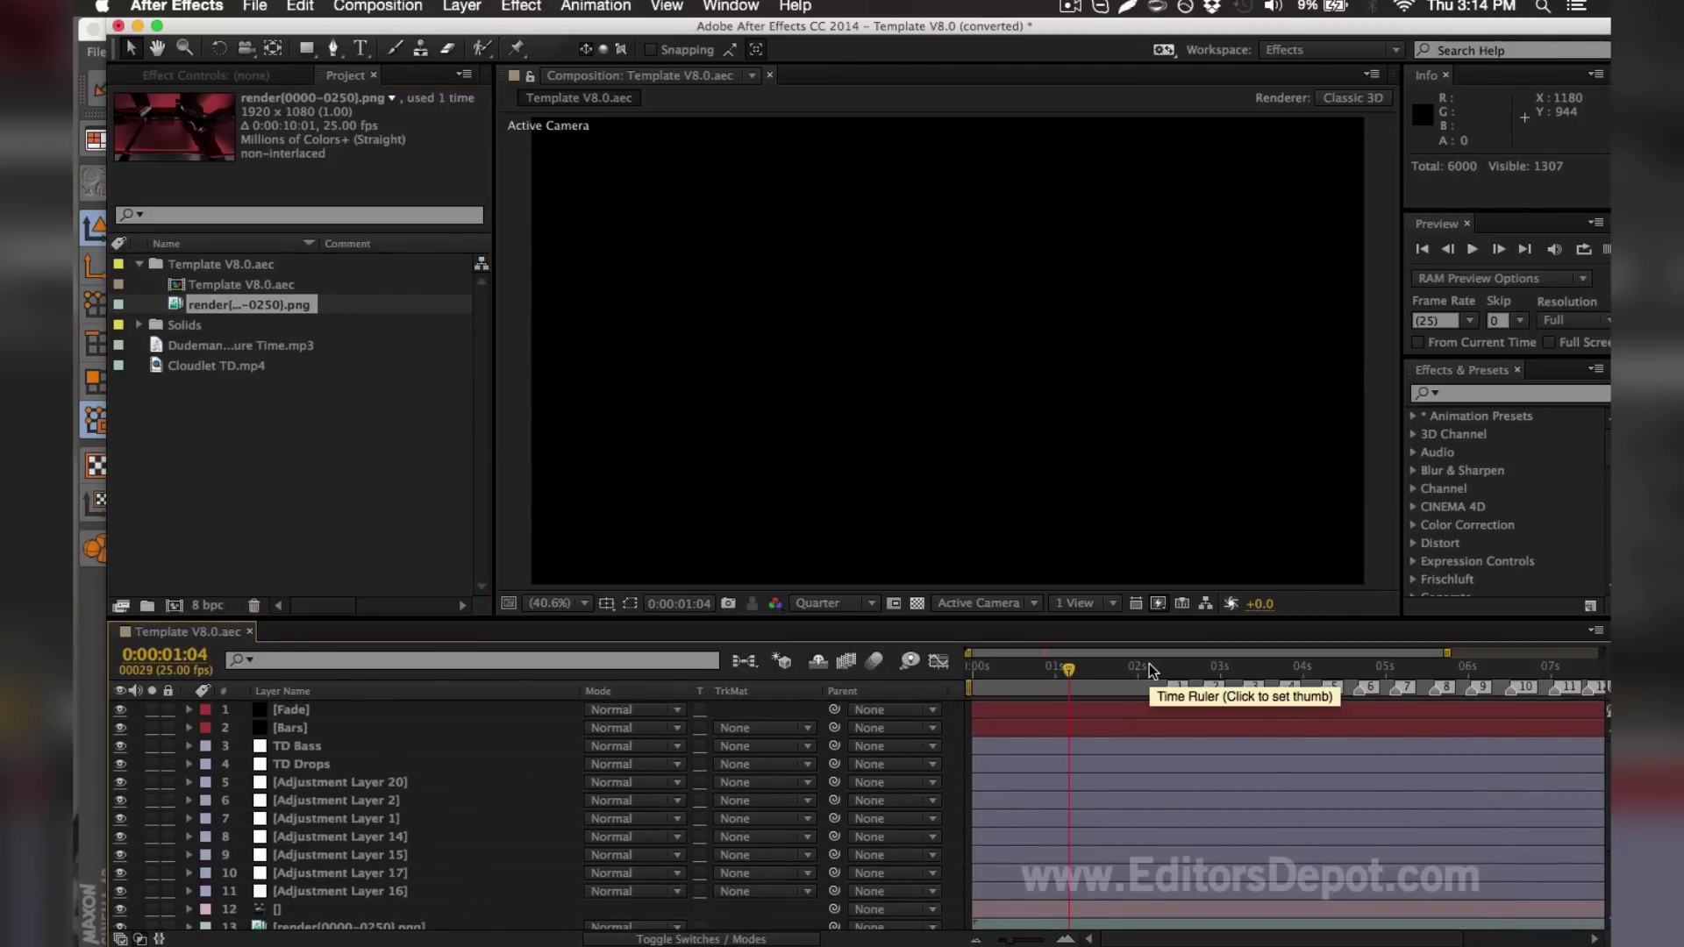
click(1151, 668)
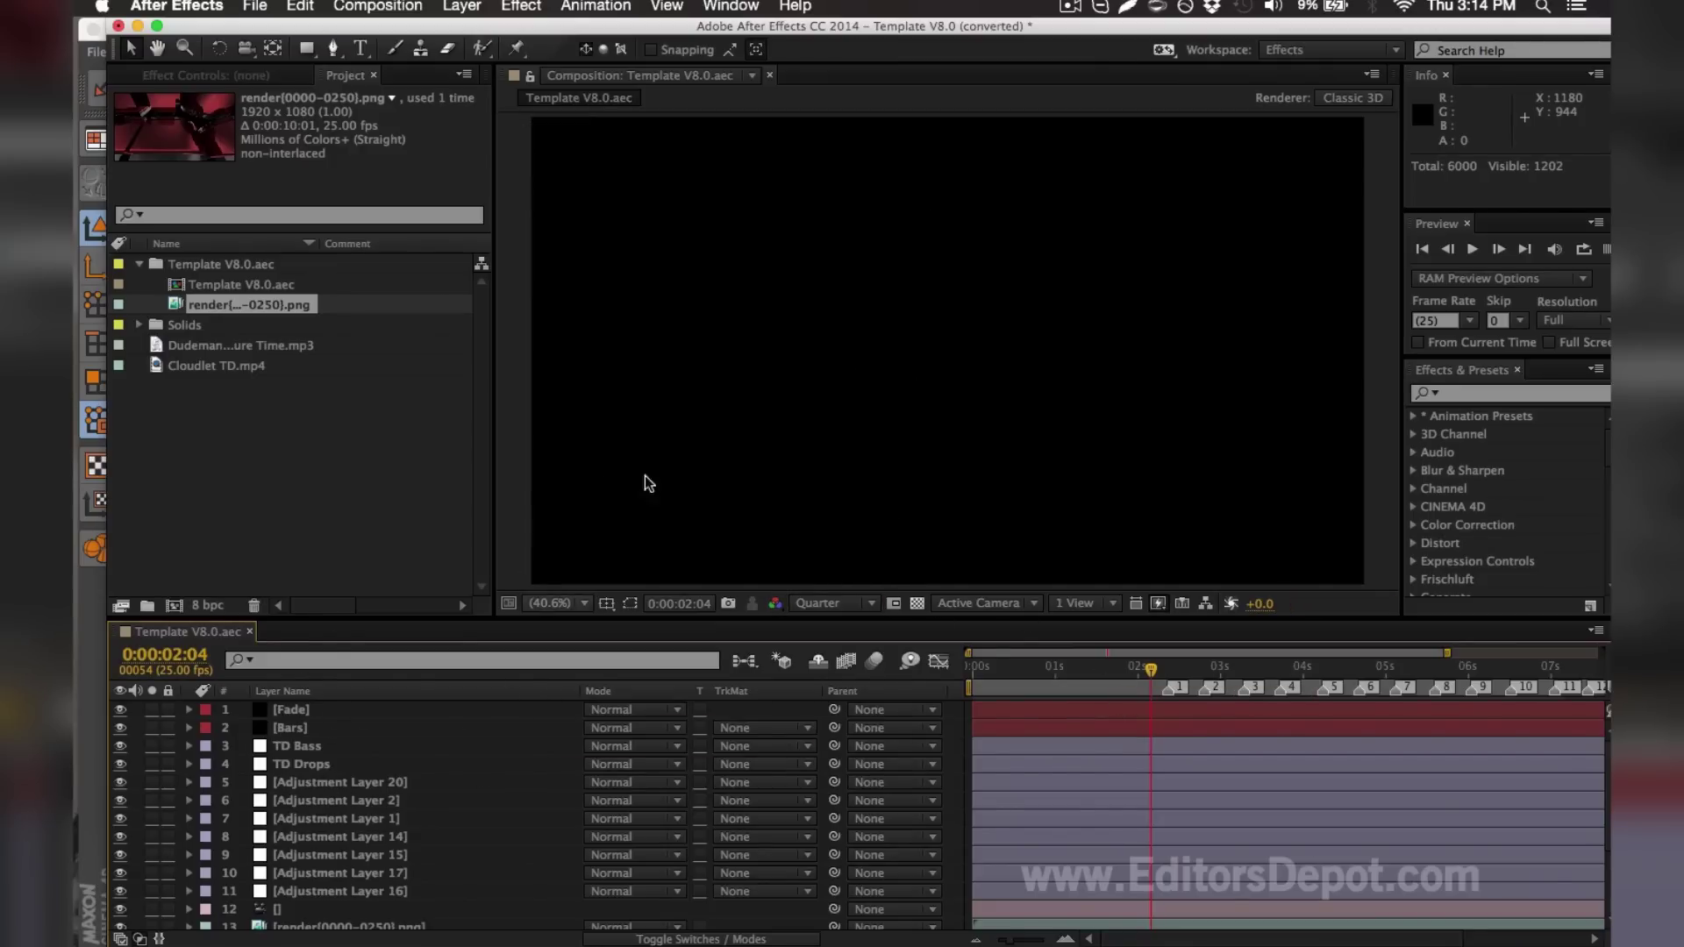
click(293, 748)
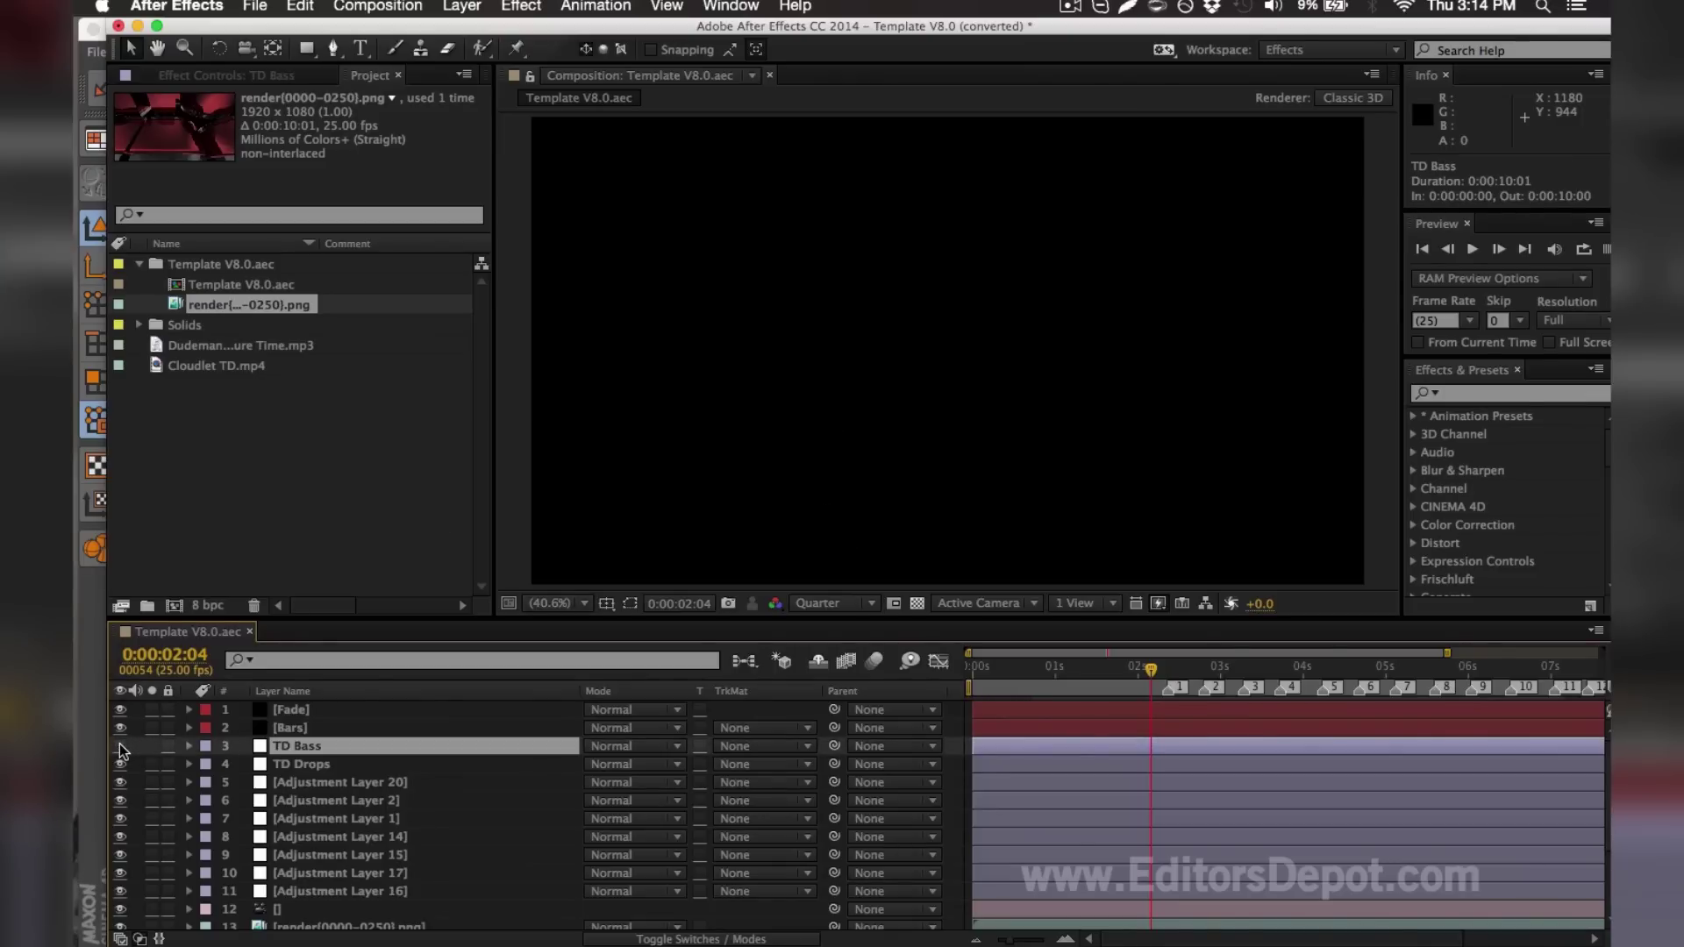
click(316, 892)
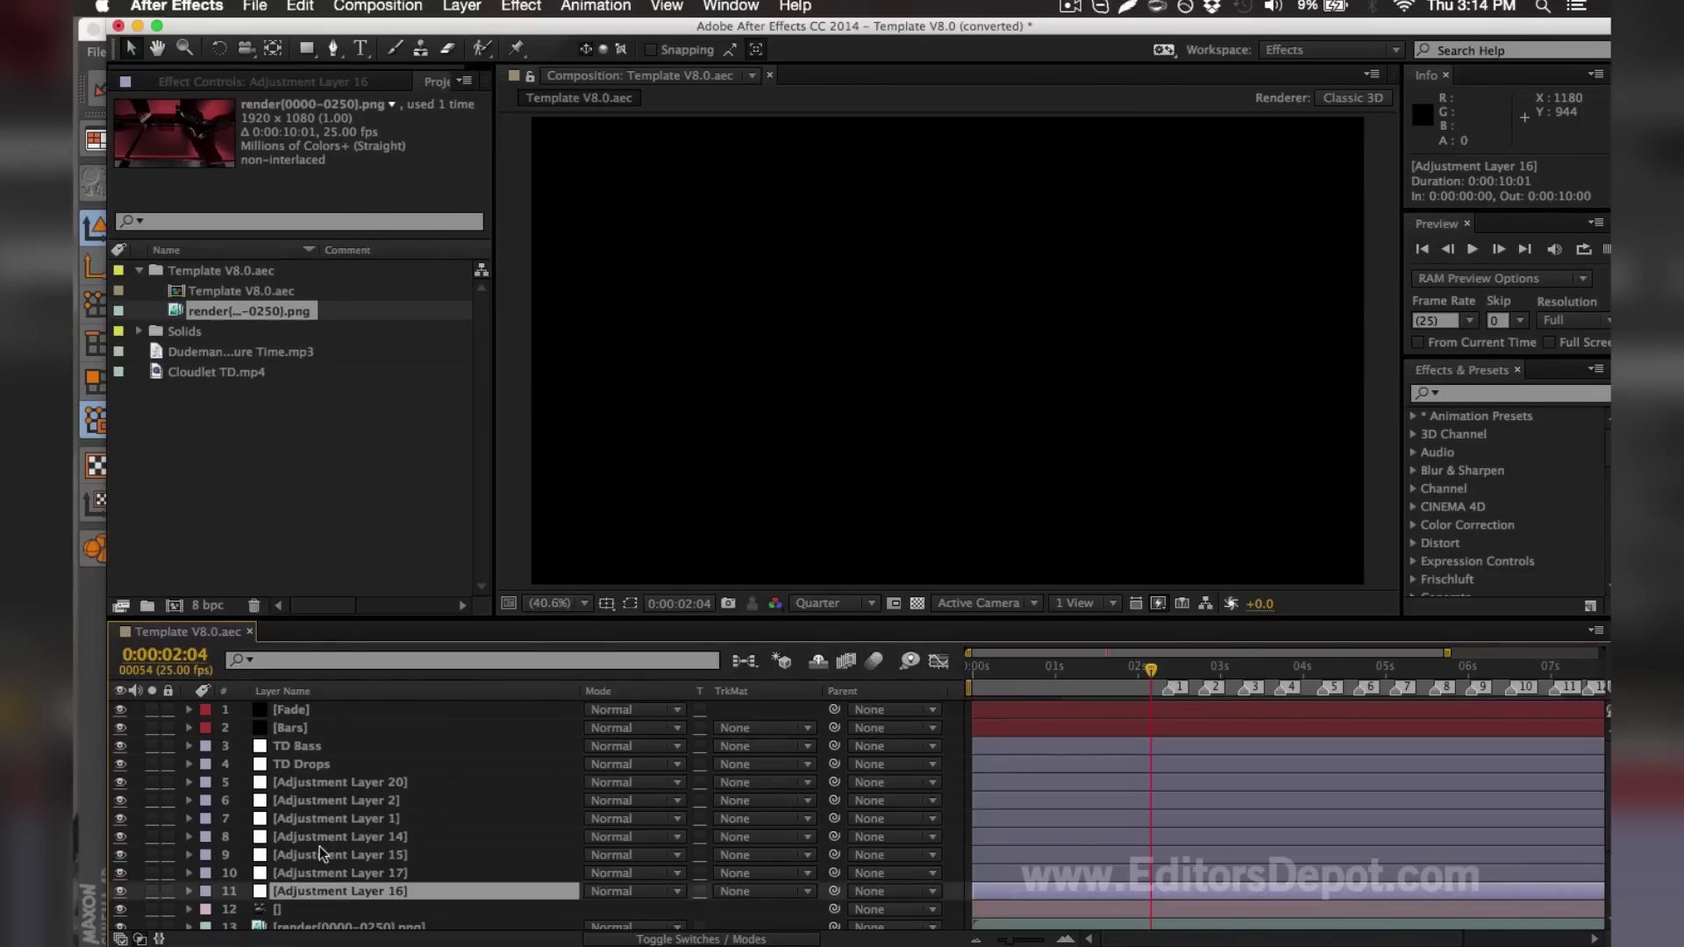
shift+click(237, 787)
click(120, 783)
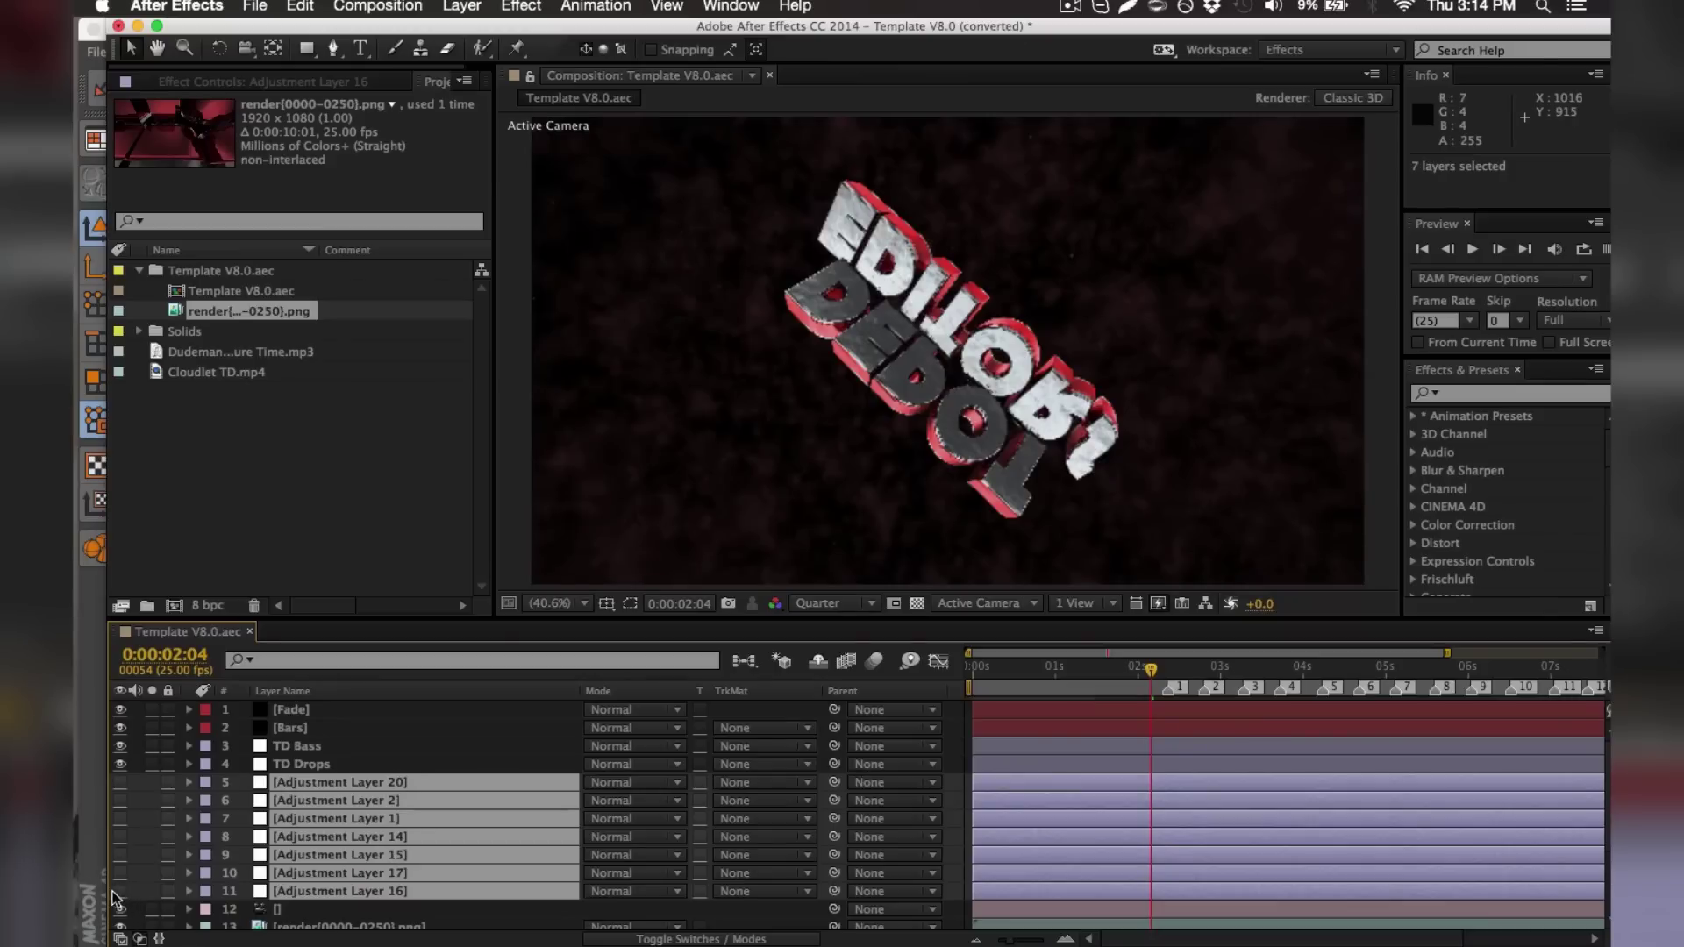
Step: Turn the adjustment layers back on so the blurred zoom effects show on EDITORS DEPOT
key(F2)
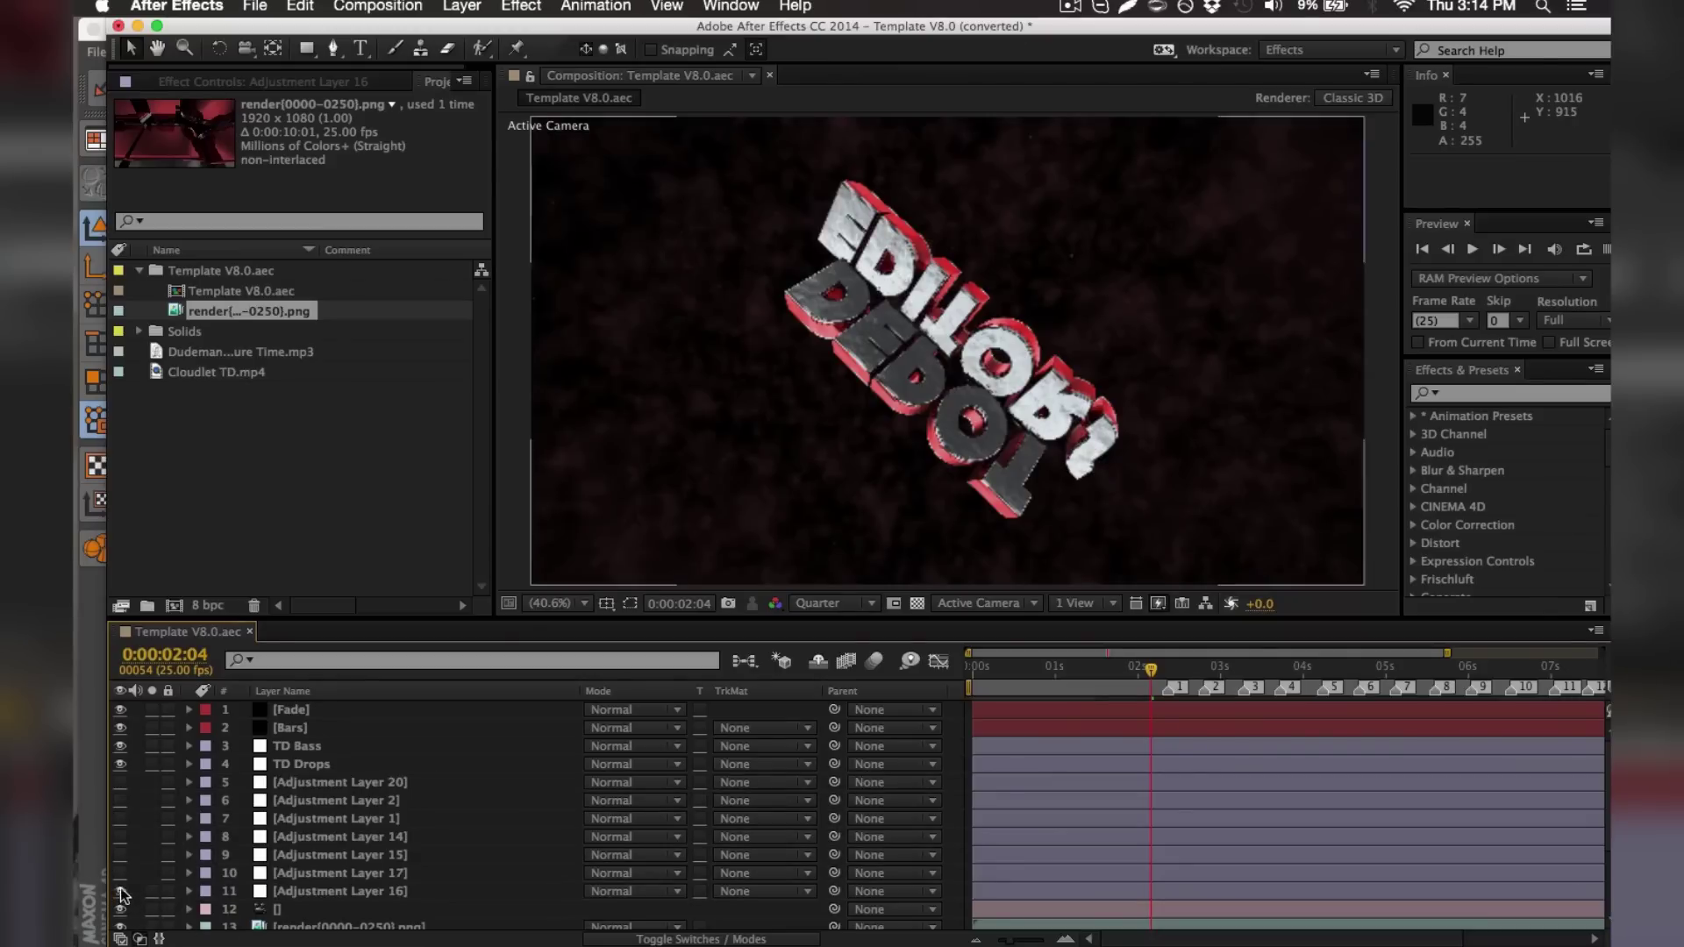
click(119, 874)
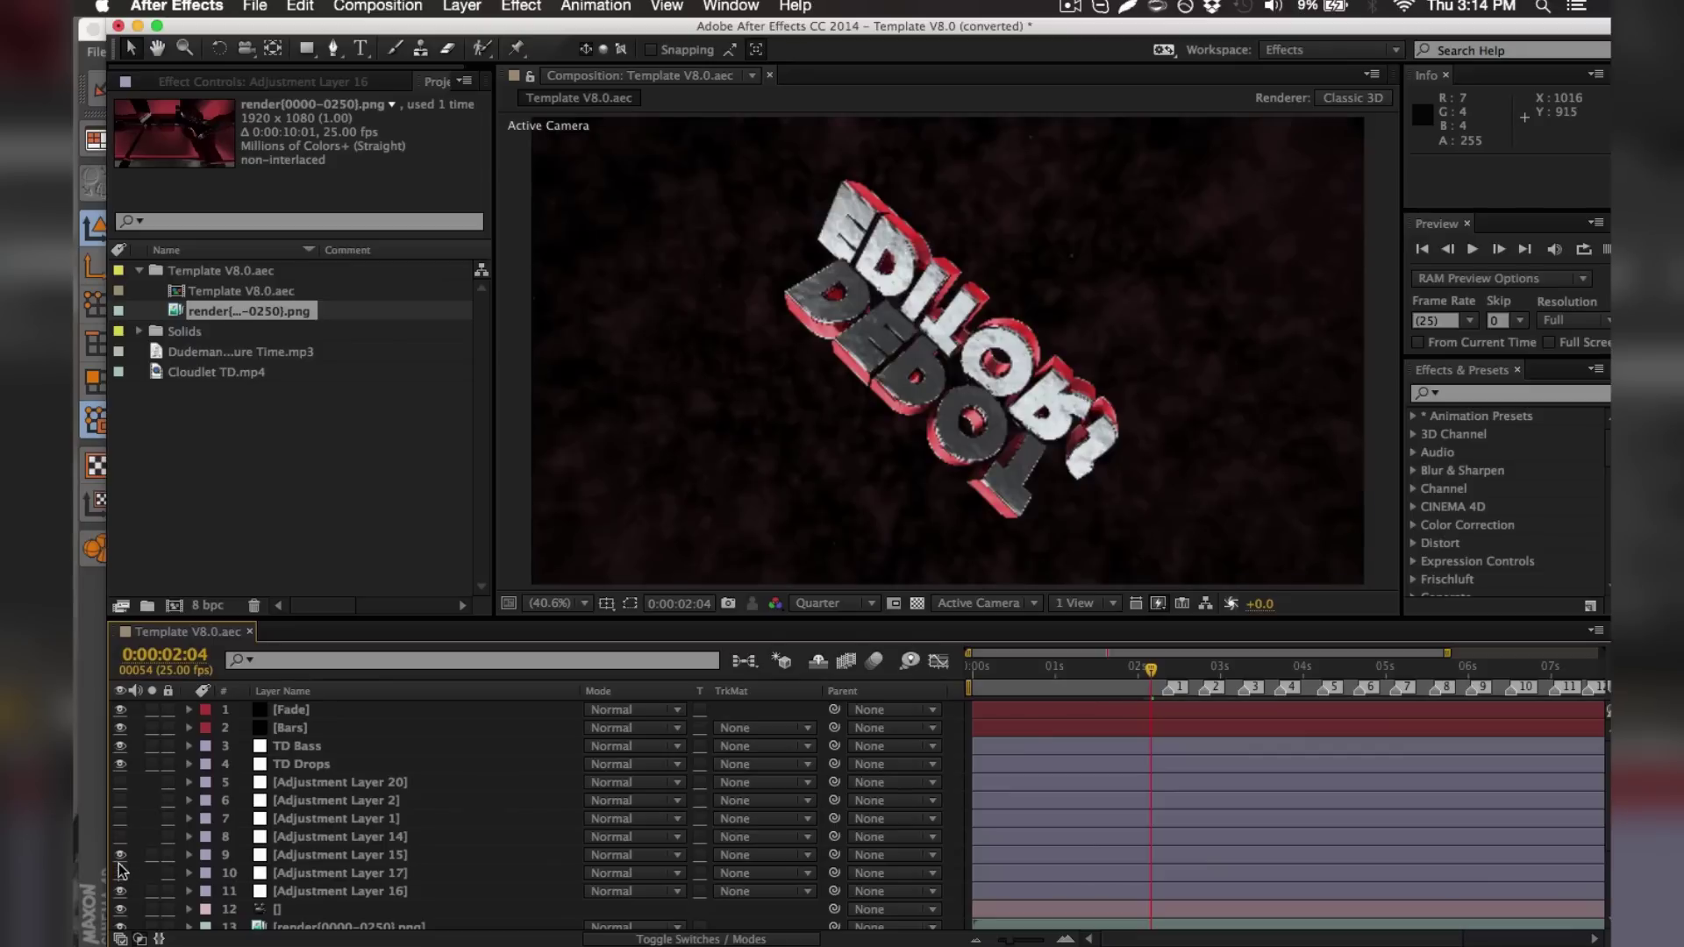
click(119, 836)
drag(118, 829, 120, 779)
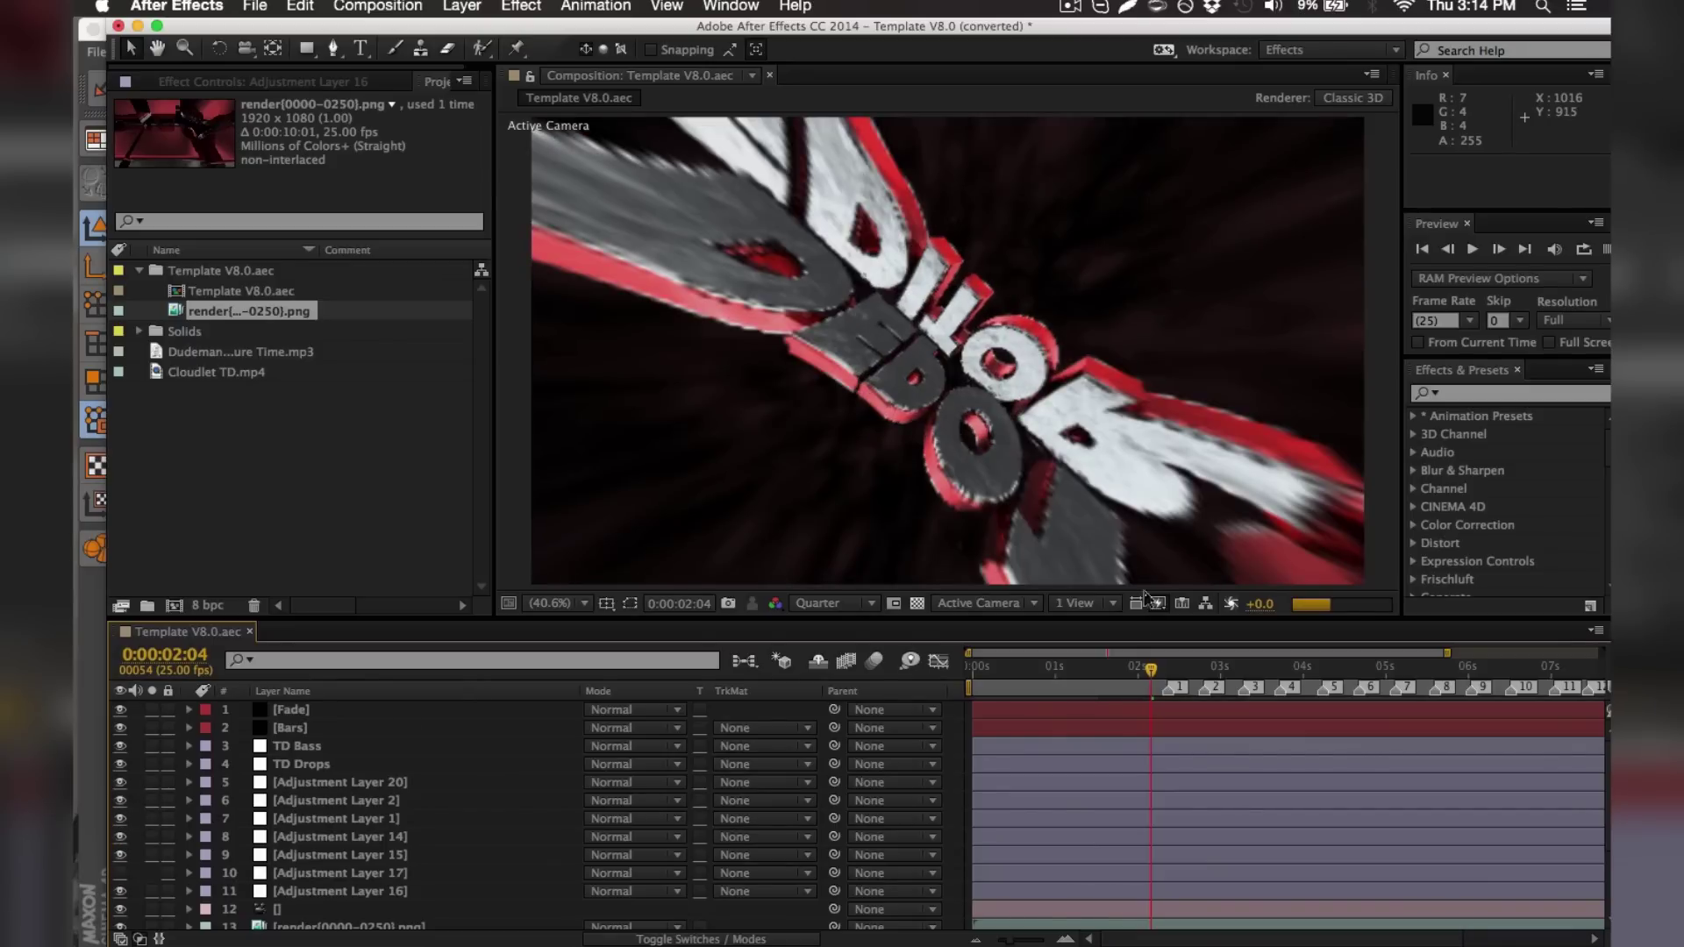
mouse_move(1158, 654)
mouse_down()
mouse_move(1250, 662)
mouse_move(1173, 662)
mouse_up()
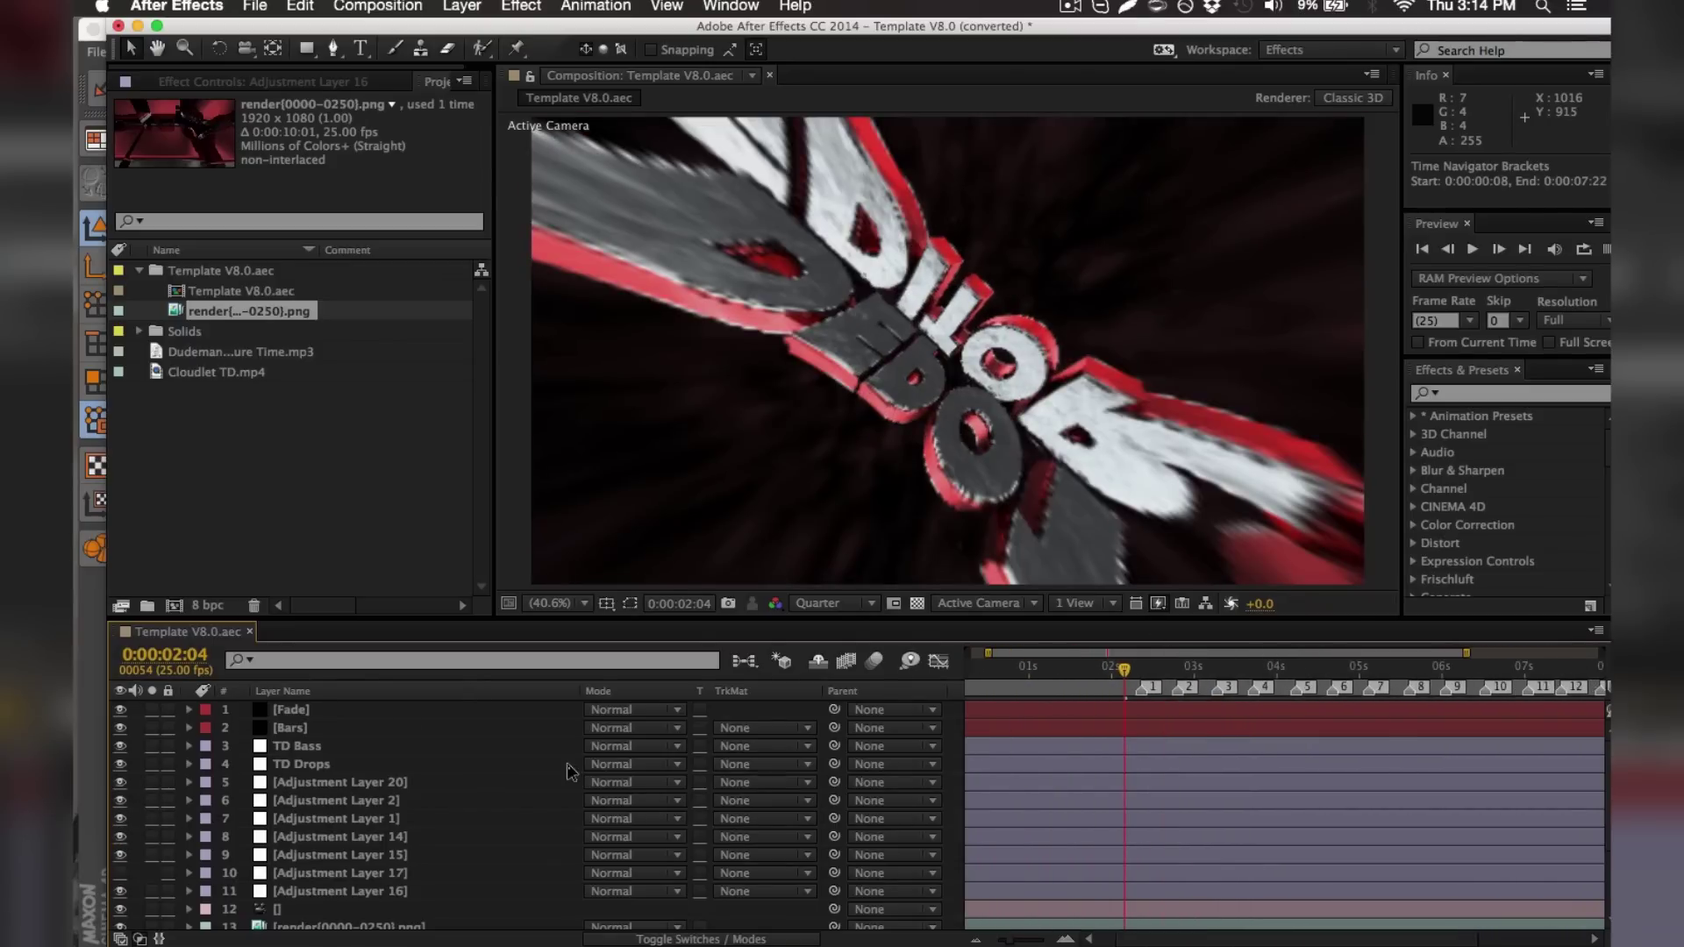
Step: Select Adjustment Layer 17, move to 0:00:03:08, and queue the Template V8.0 composition to Media Encoder
click(322, 870)
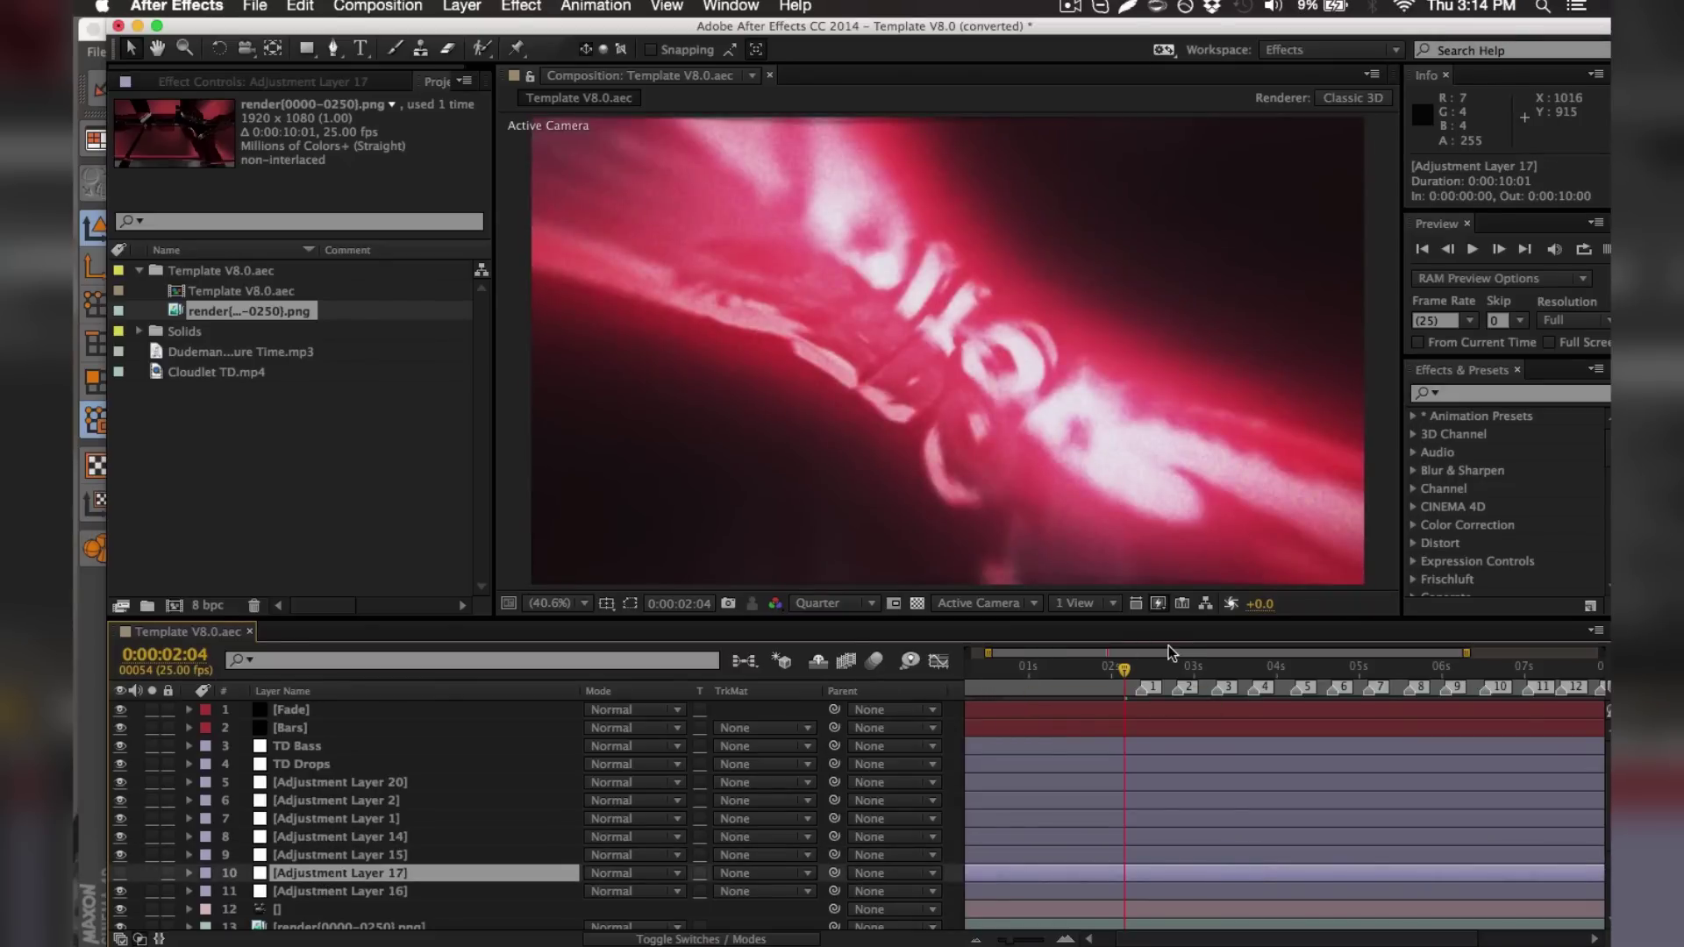
click(1221, 661)
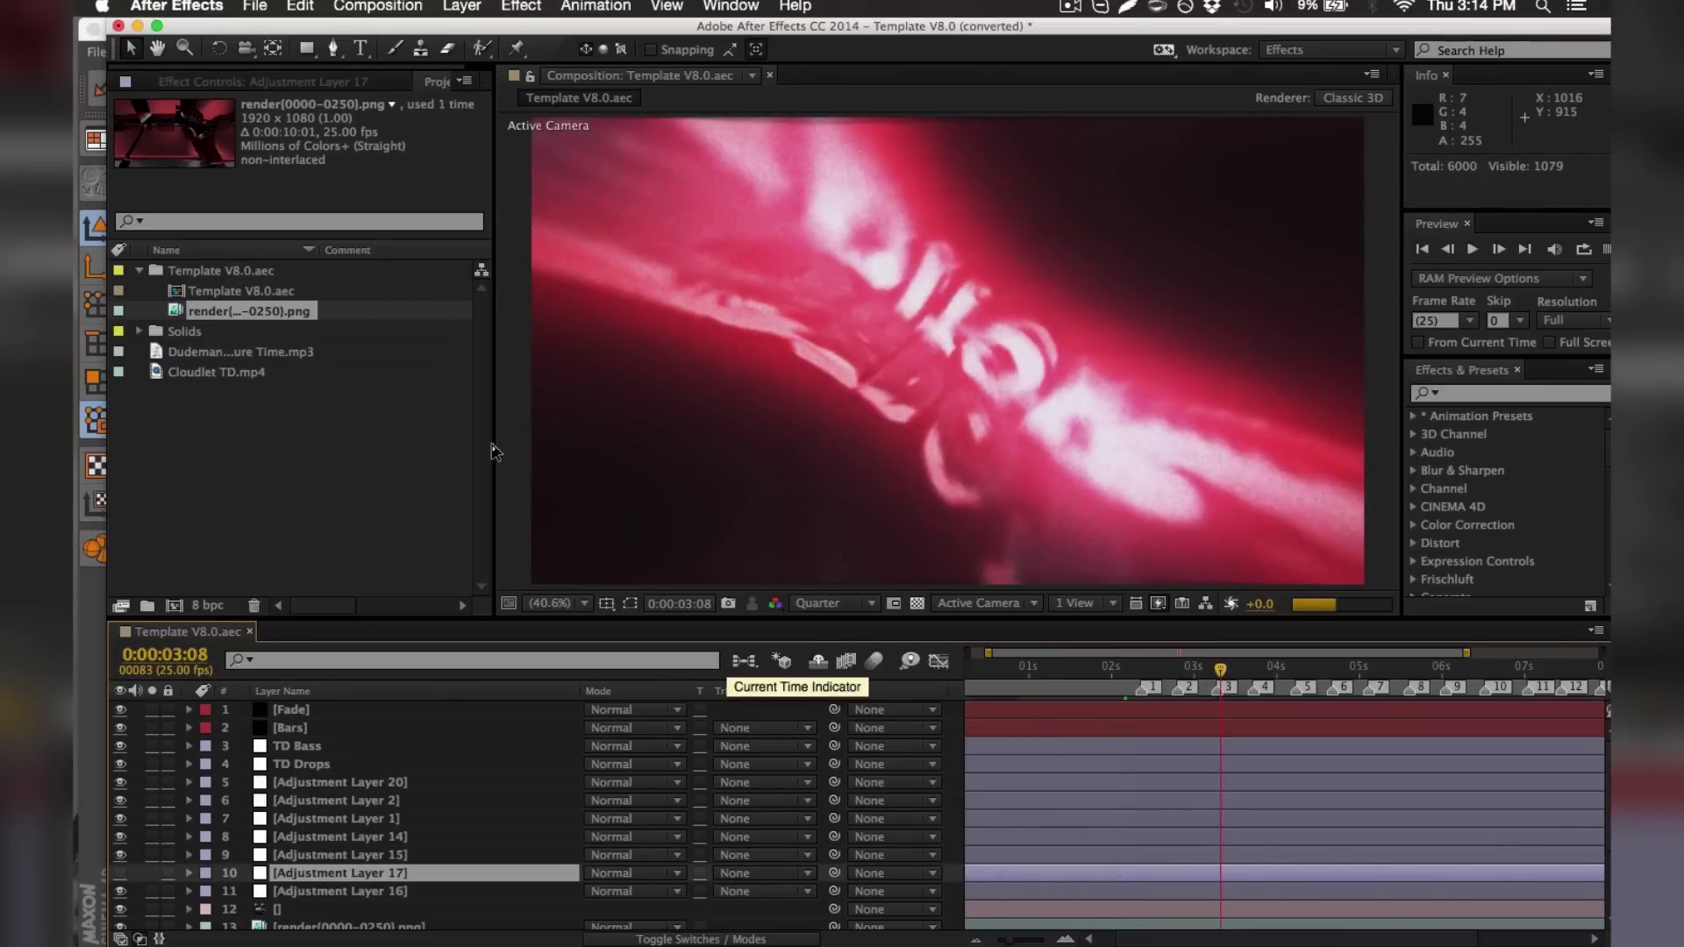
click(381, 5)
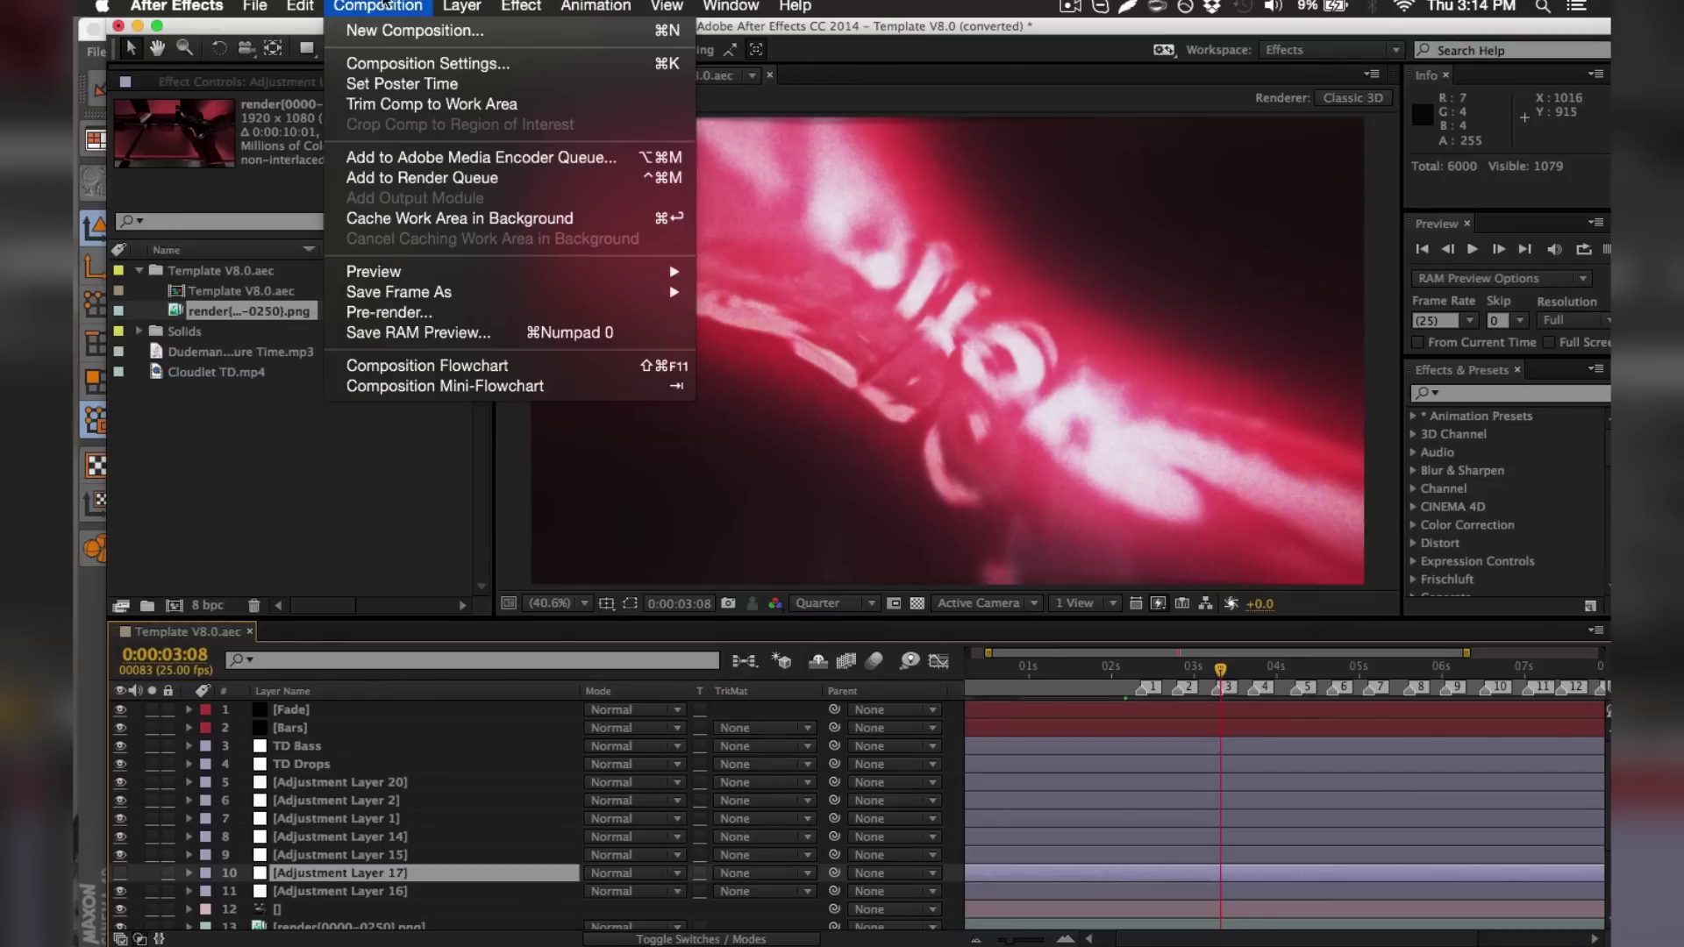
click(416, 159)
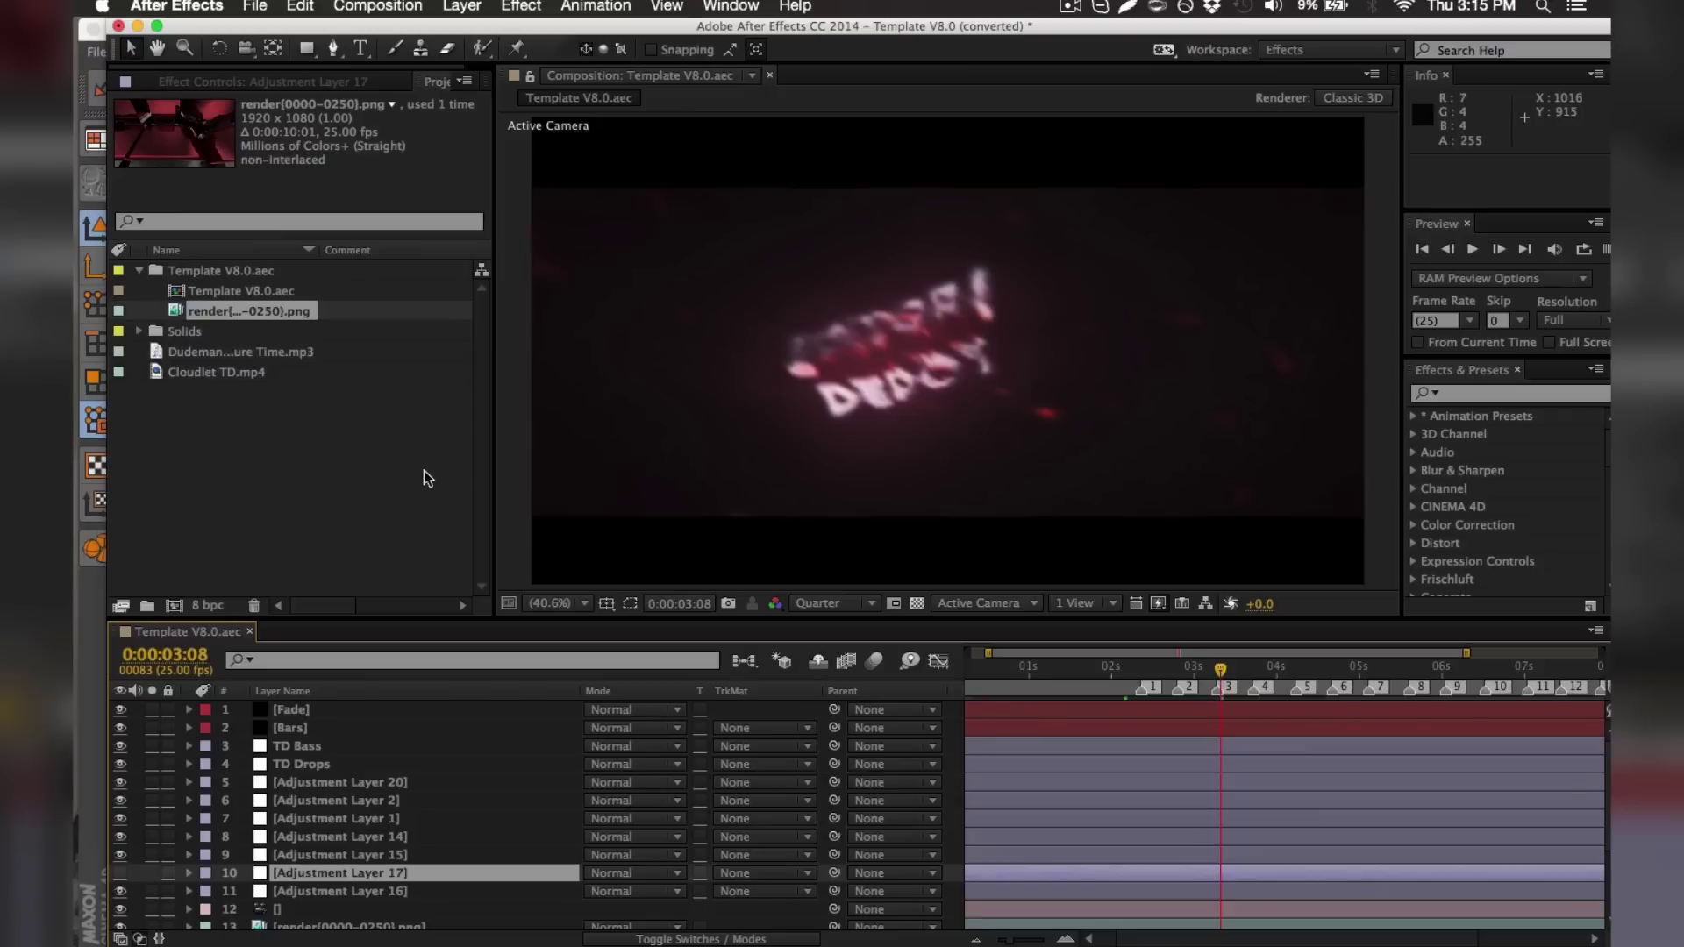